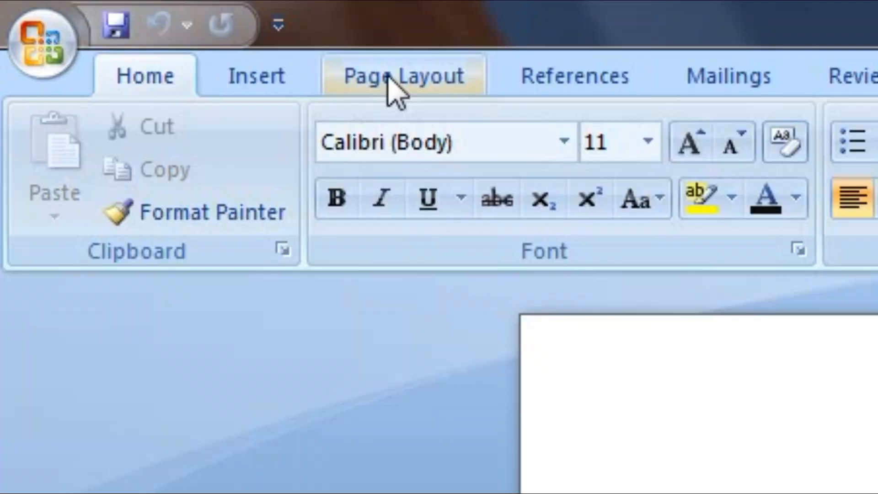
Set the page size to A4 and apply Narrow half-inch margins.
click(138, 30)
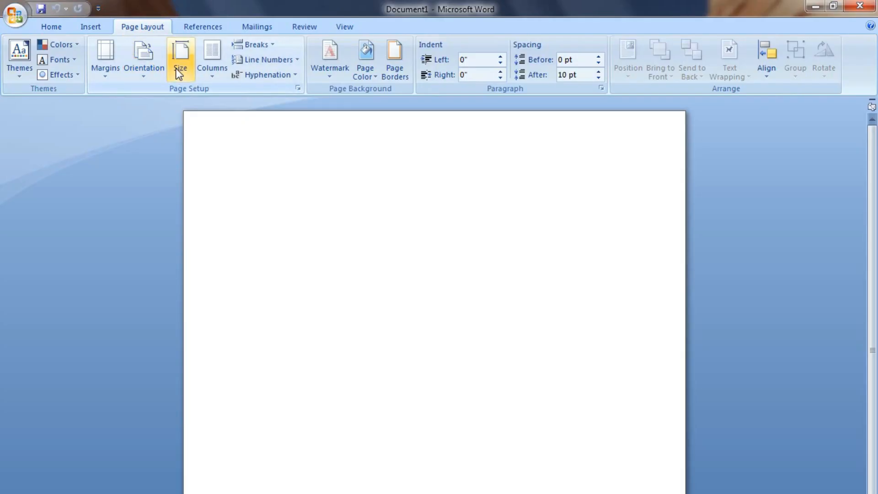
click(508, 206)
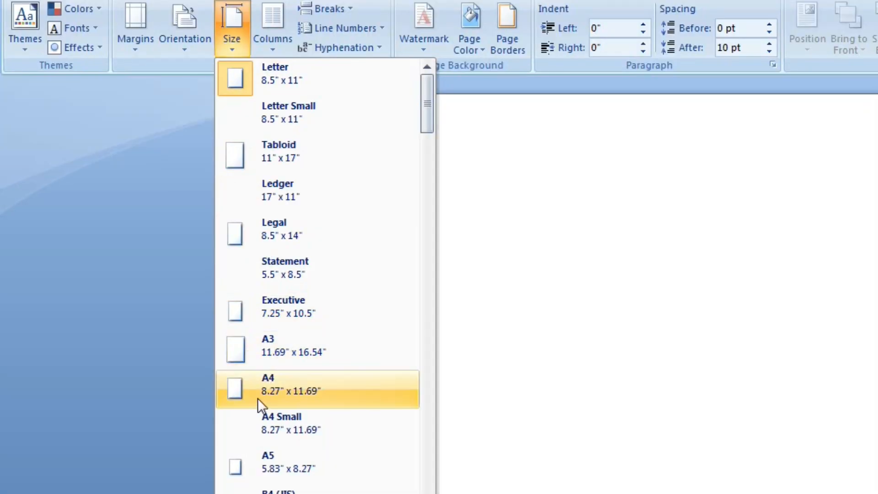
click(204, 344)
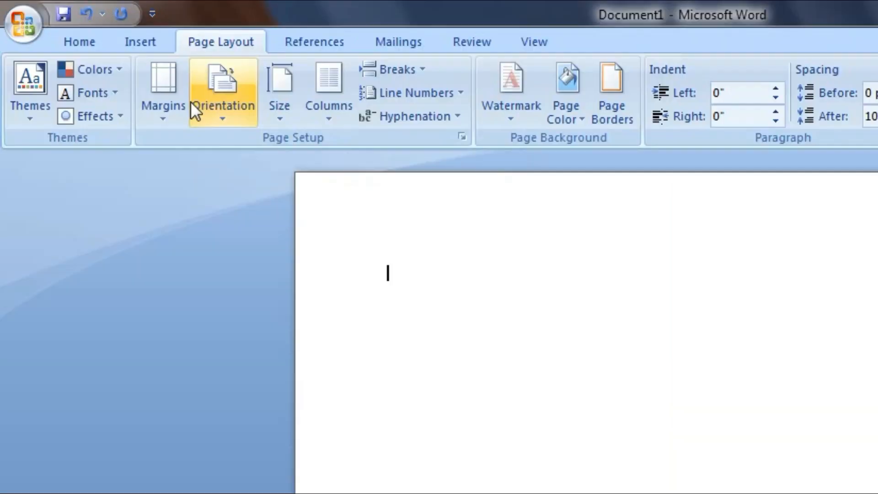
click(113, 62)
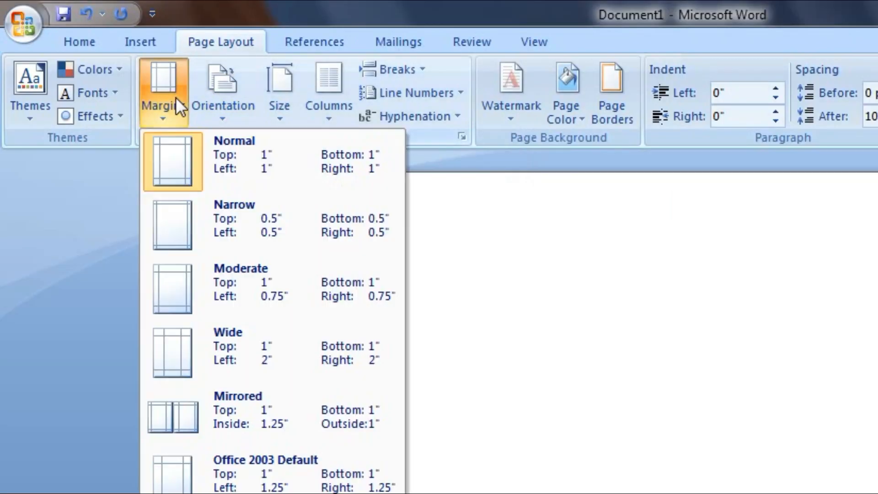
click(231, 235)
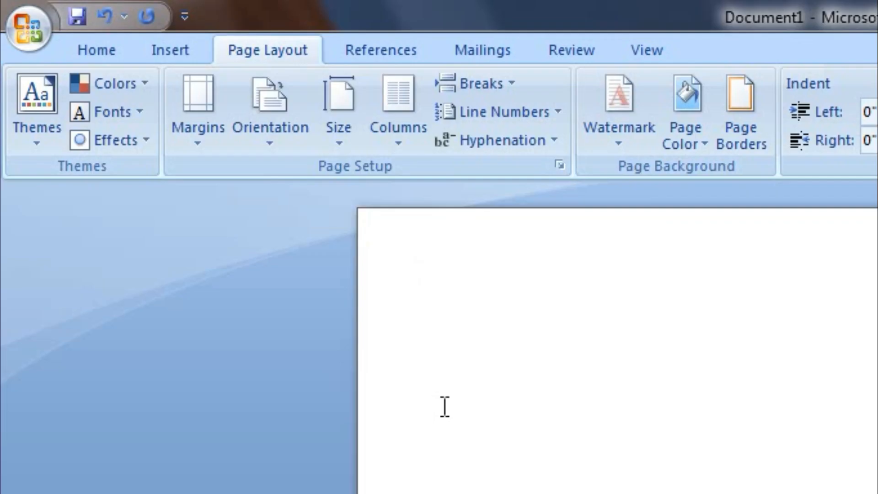
Draw a rectangle 11.67" high by 1.78" wide down the page's left edge.
click(100, 28)
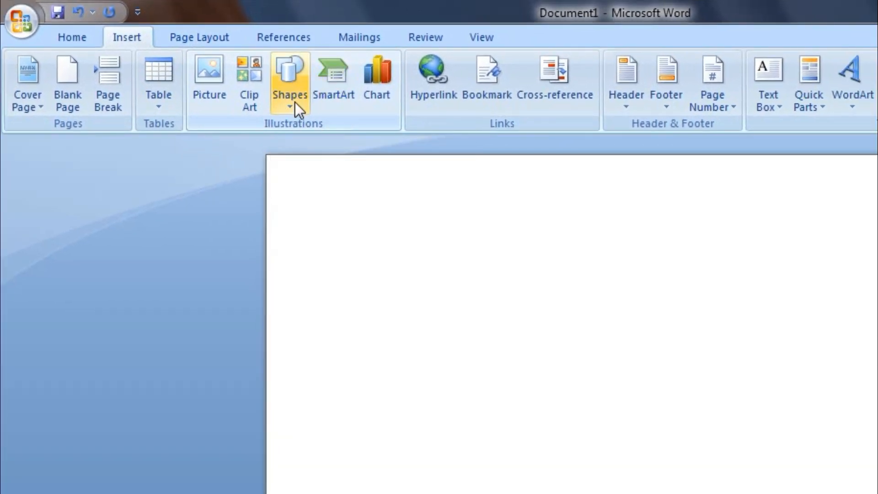
click(295, 103)
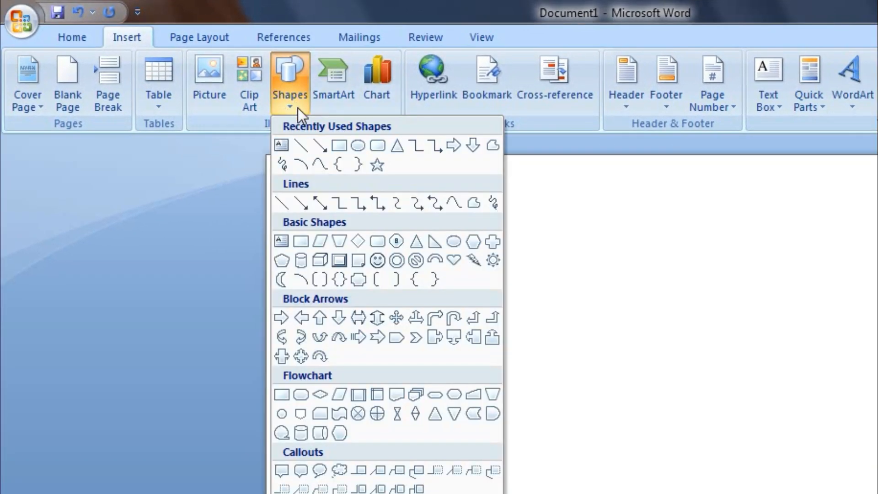
click(341, 150)
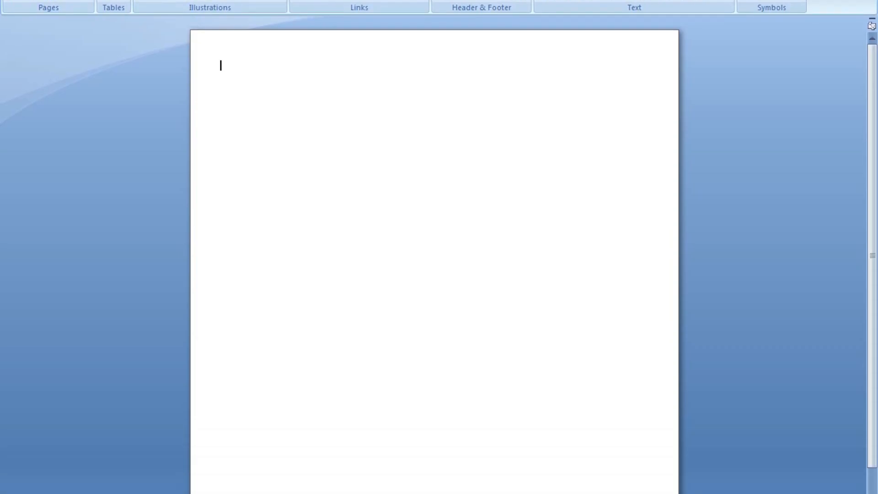
drag(275, 457, 297, 467)
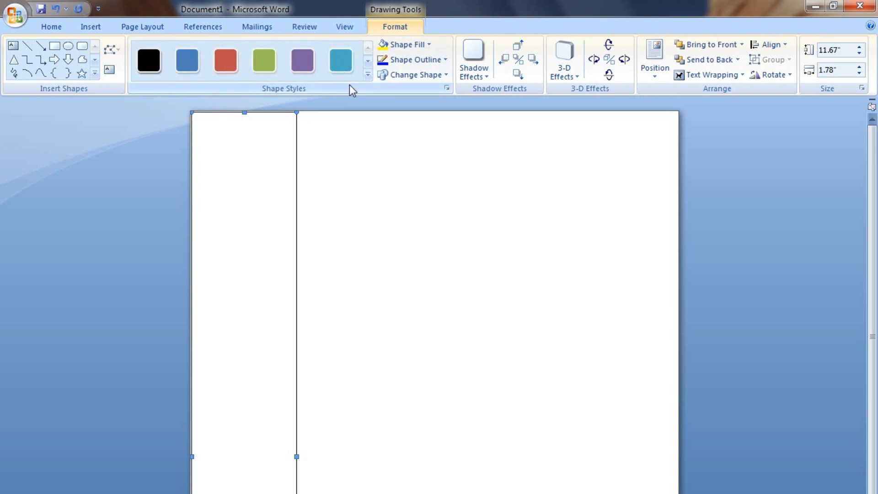
Apply the black gradient shape style to the left rectangle and widen it to 2 inches.
click(368, 74)
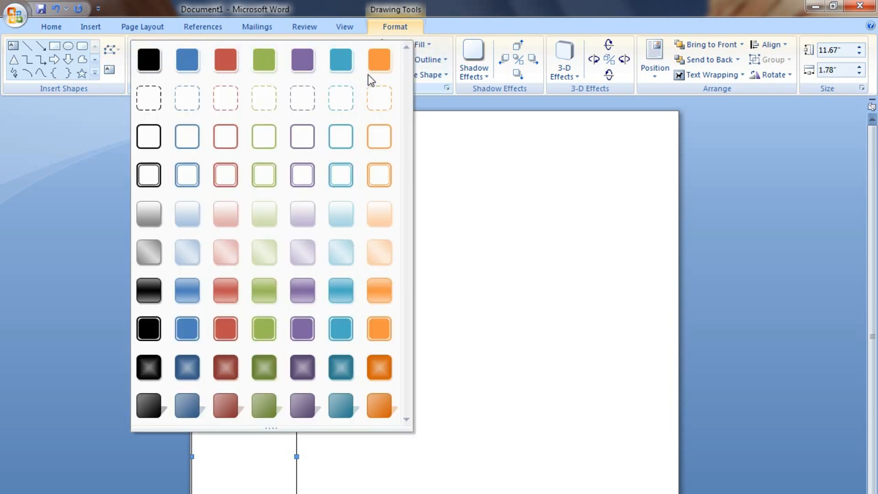
click(150, 295)
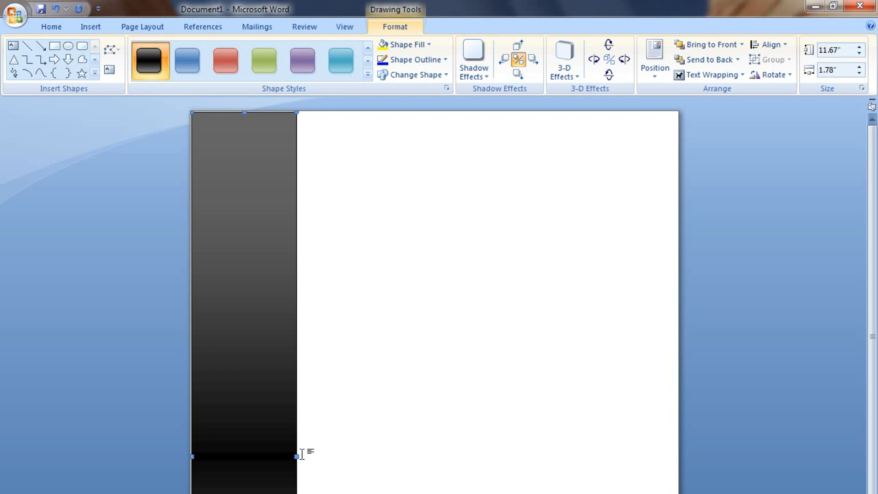
drag(296, 455, 266, 461)
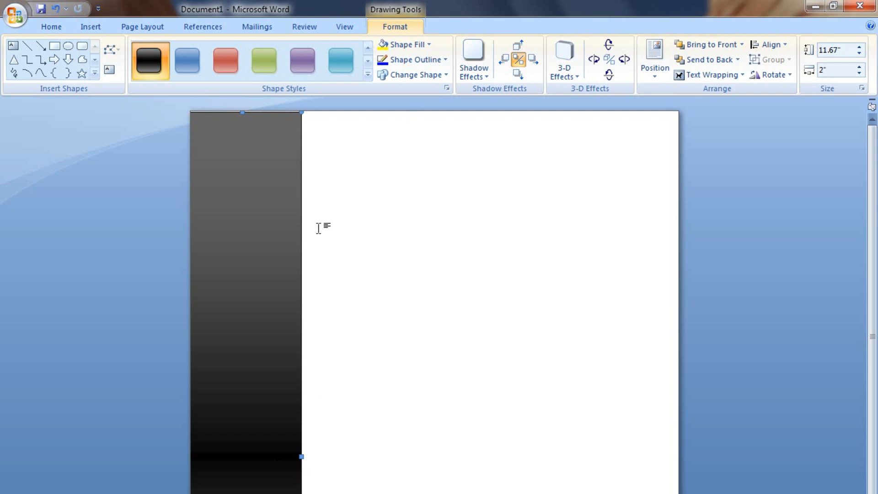
click(353, 219)
click(266, 172)
click(360, 257)
click(243, 324)
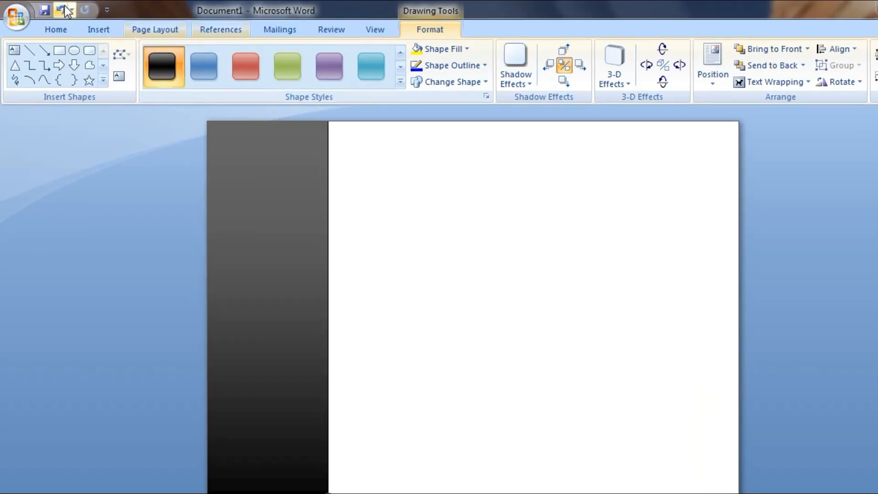
click(90, 26)
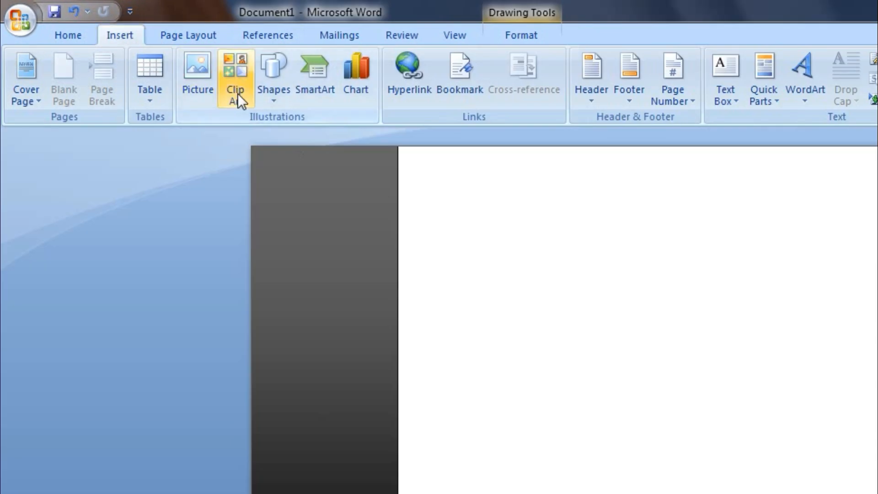
Draw a right triangle beside the sidebar near the top of the page.
click(273, 87)
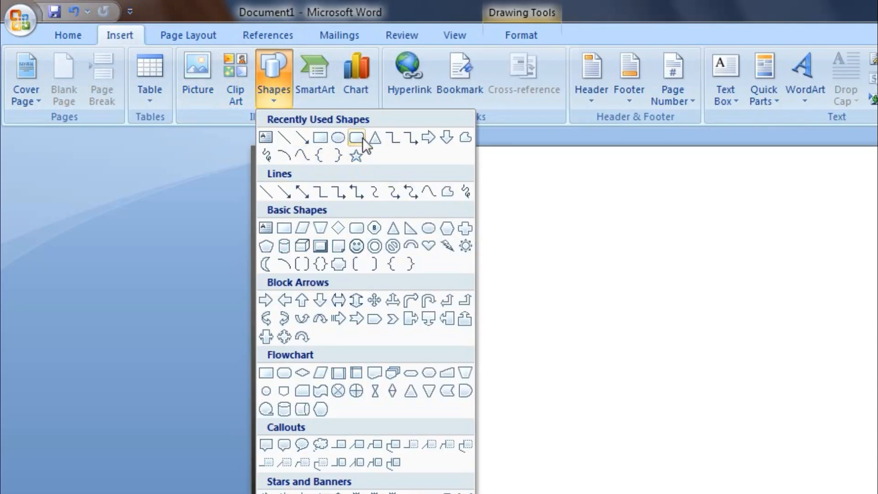
click(410, 231)
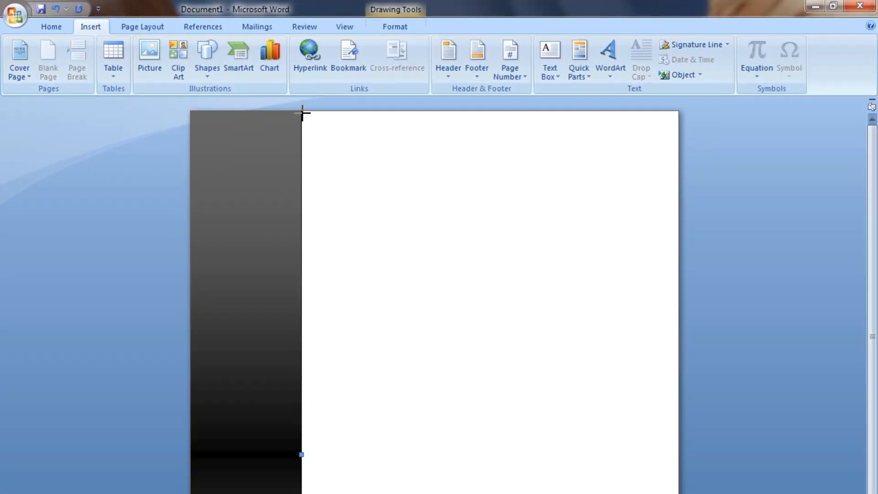
mouse_move(306, 121)
mouse_down()
mouse_move(514, 251)
mouse_move(670, 286)
mouse_move(671, 251)
mouse_up()
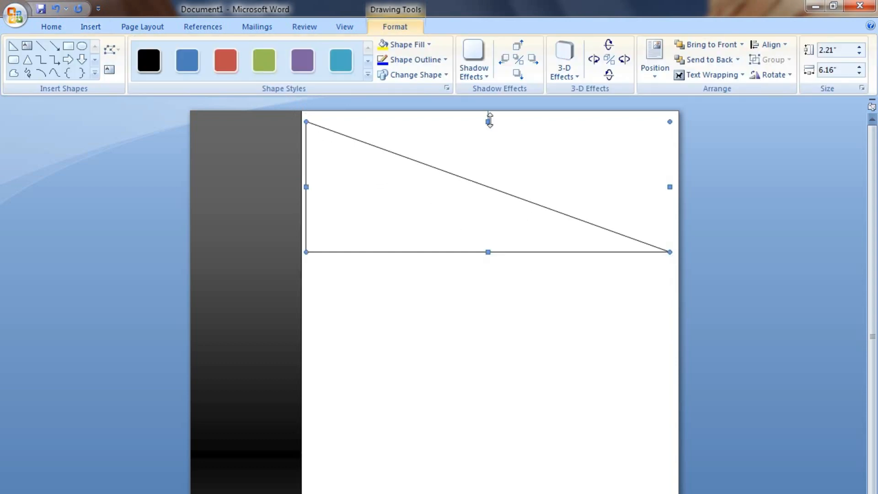
Flip the triangle upside down, fit it into the top corner, and widen it to the right edge.
drag(487, 120, 502, 378)
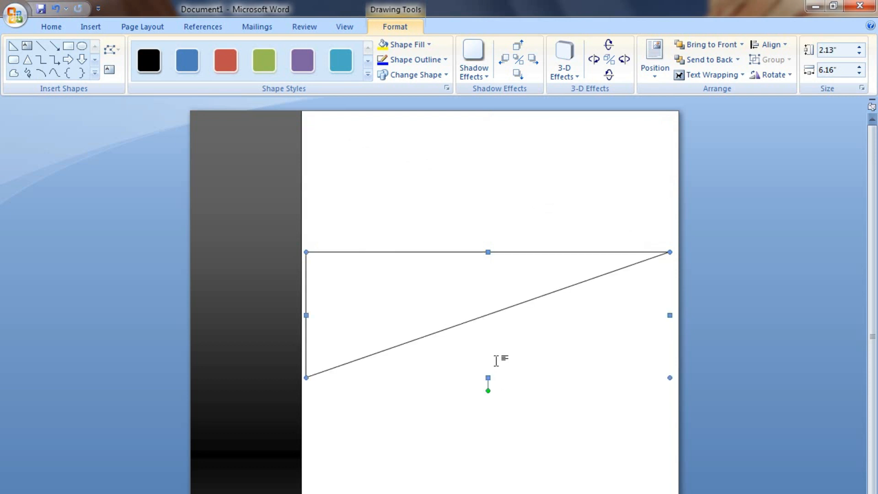
drag(463, 274, 459, 141)
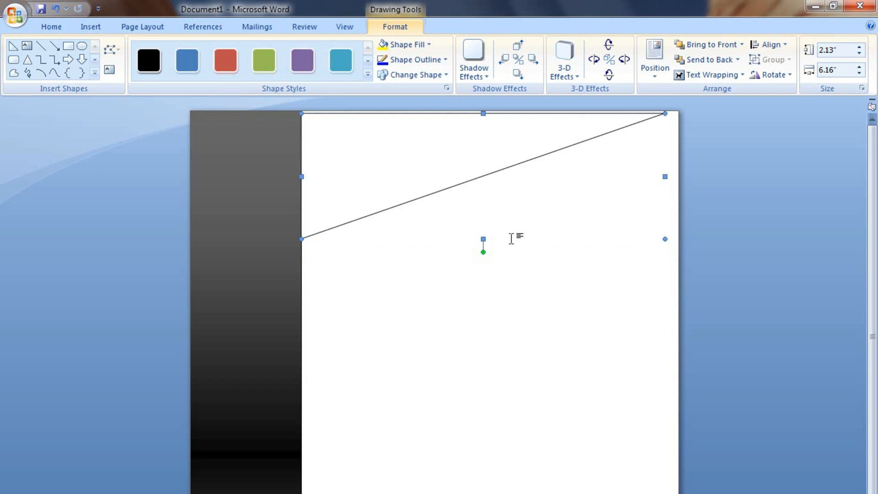
key(ctrl+Up)
key(ctrl+Up)
key(ctrl+Up)
key(ctrl+Up)
key(ctrl+Right)
key(ctrl+Right)
key(ctrl+Right)
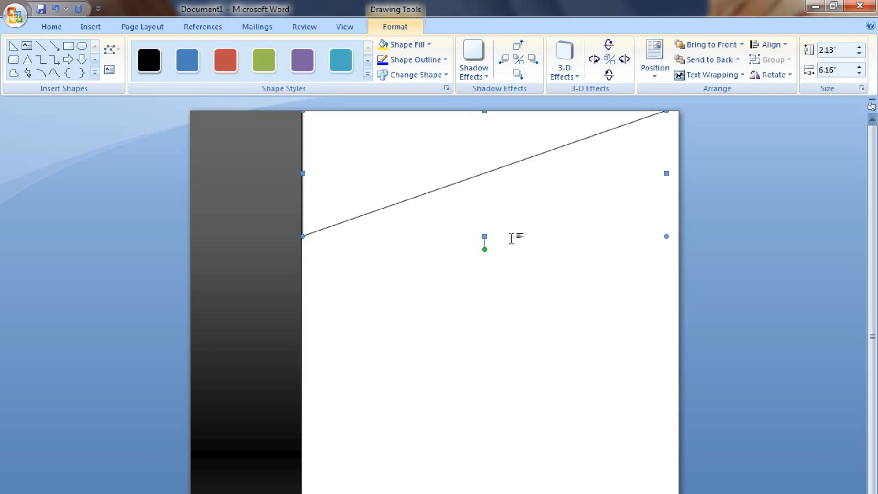
key(ctrl+Left)
key(ctrl+Left)
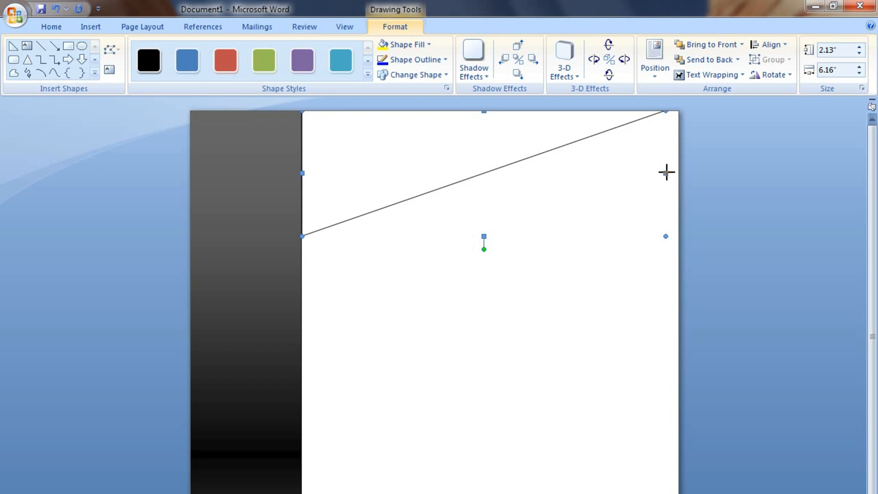
drag(666, 172, 682, 172)
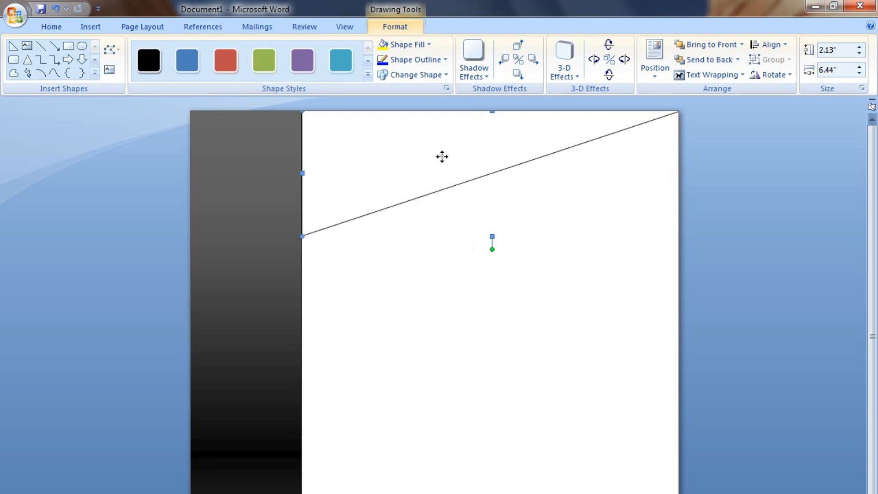
Give the top triangle banner the light blue gradient shape style.
click(367, 77)
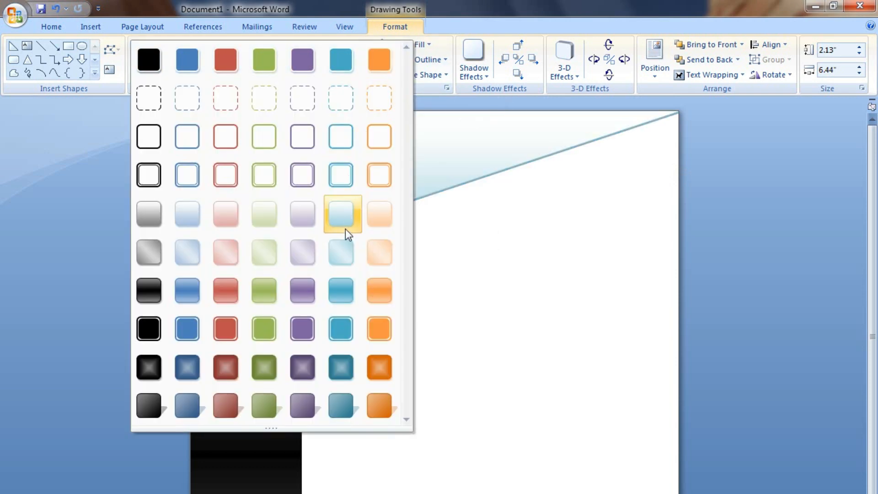
click(343, 291)
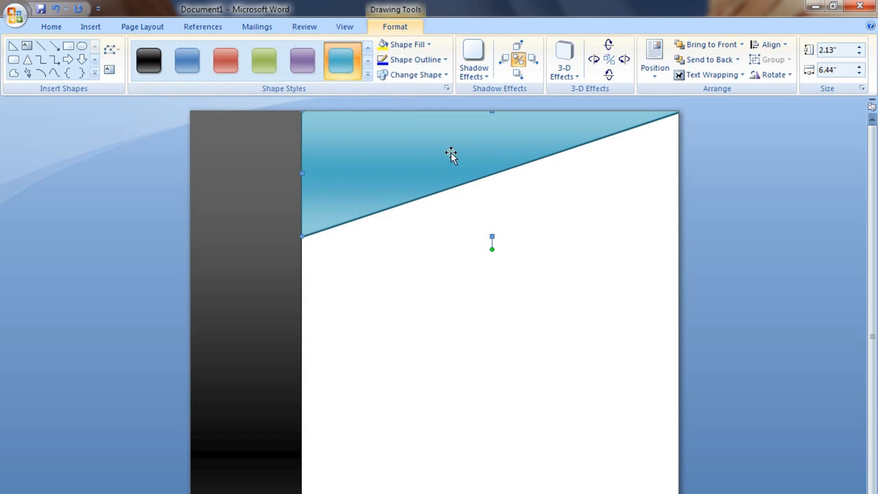
click(367, 75)
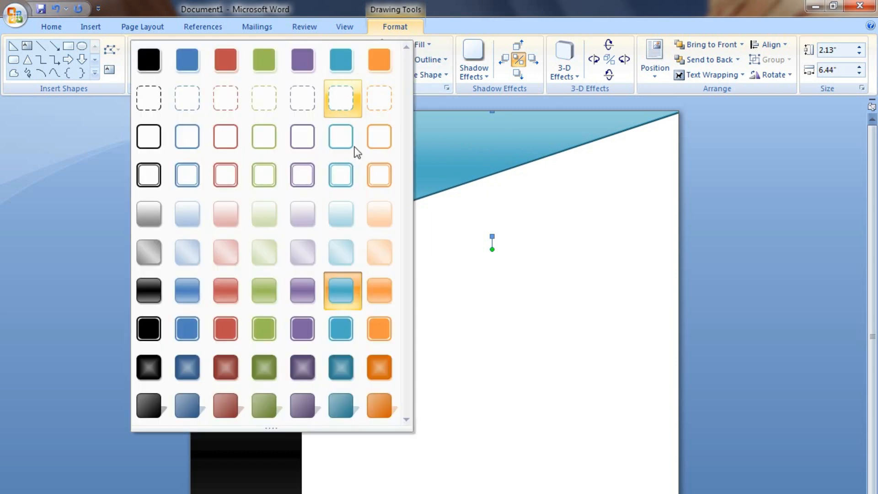
click(341, 255)
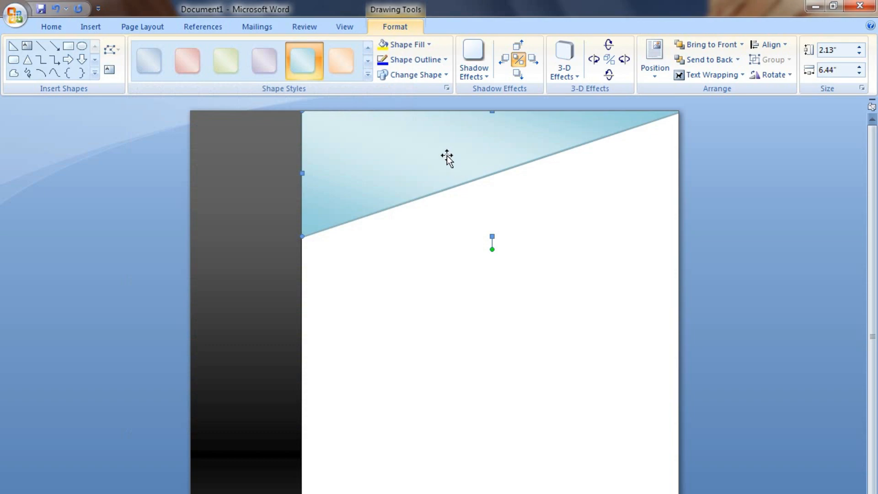
click(92, 28)
click(217, 76)
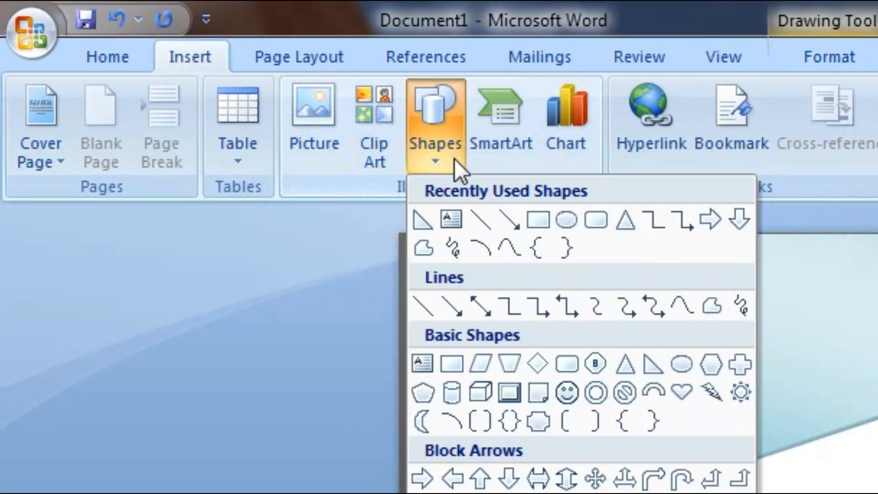
Draw a second right triangle and resize it to about 5.83 inches wide near the sidebar.
click(654, 363)
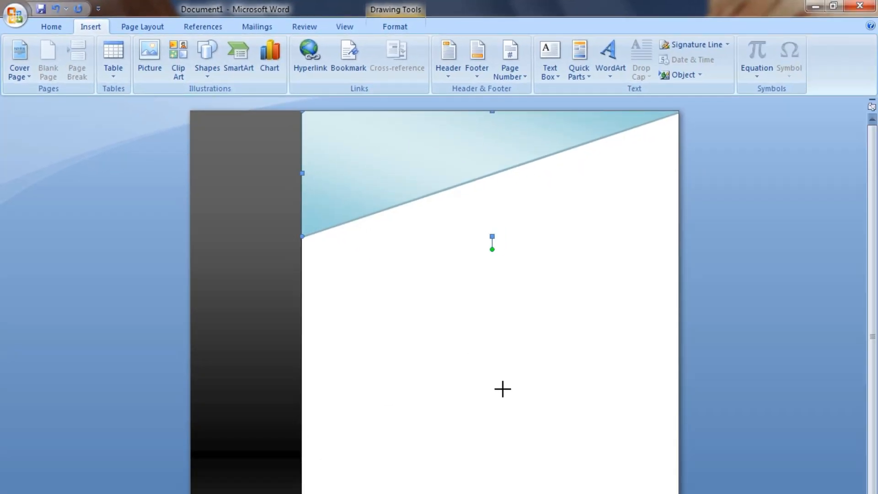
drag(325, 237, 679, 349)
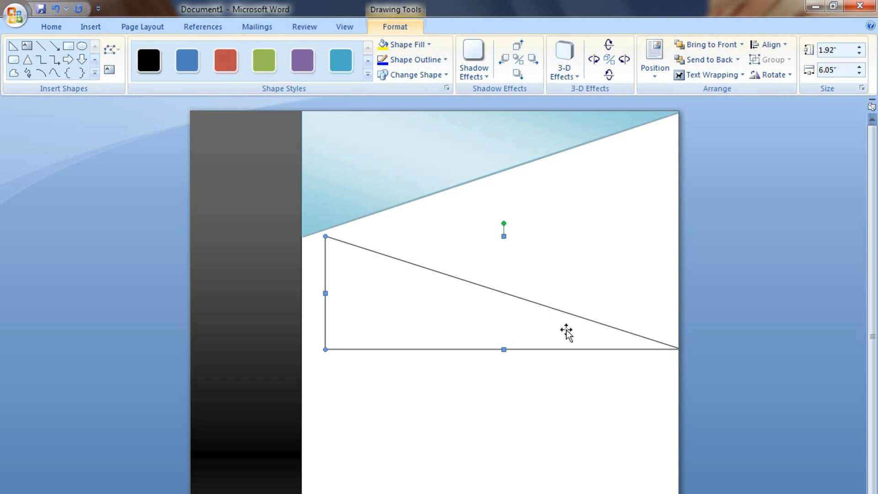
drag(504, 328, 457, 327)
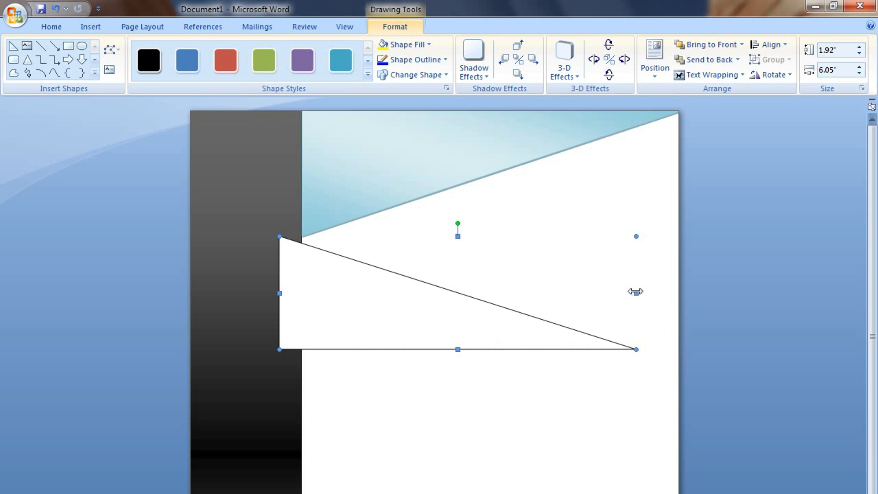
drag(16, 317, 15, 317)
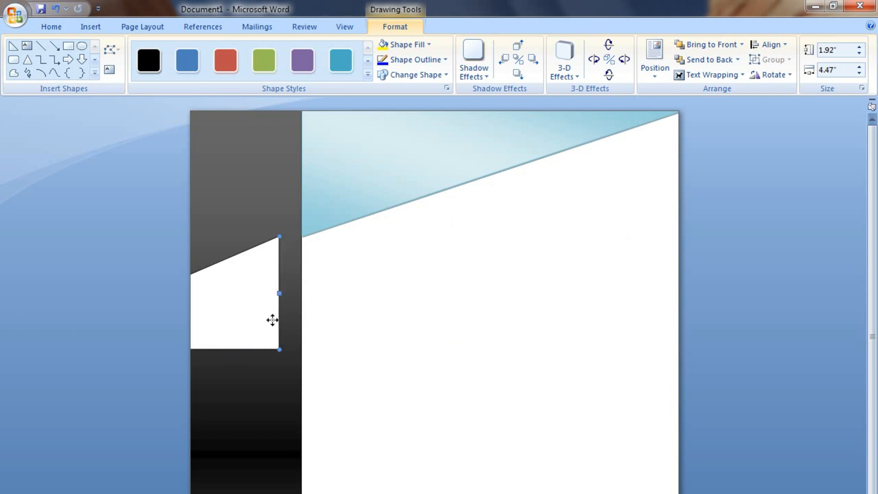
drag(566, 282, 578, 297)
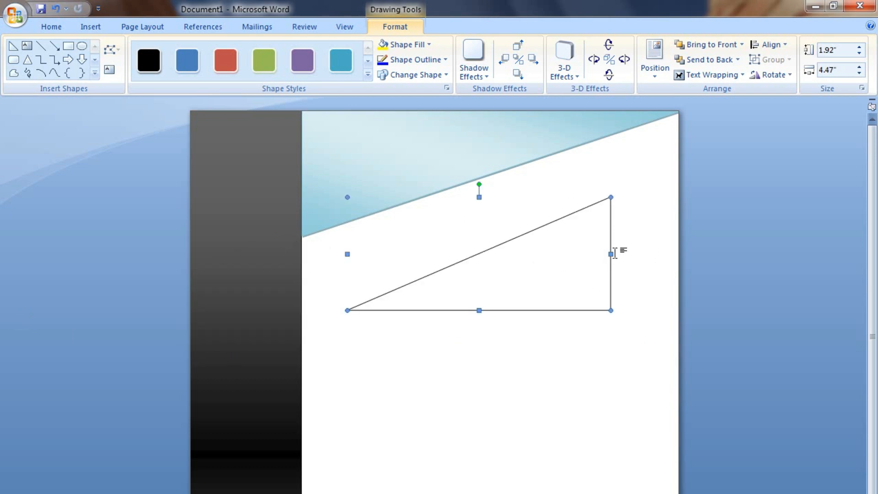
drag(612, 255, 691, 255)
drag(566, 272, 421, 320)
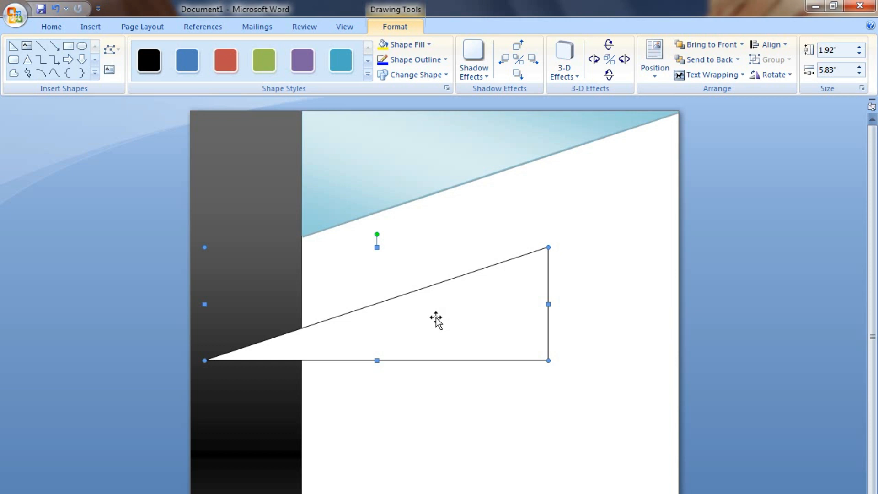
Tilt and position the second triangle so it slants from the sidebar to the top-right corner.
drag(378, 234, 368, 236)
drag(615, 164, 626, 183)
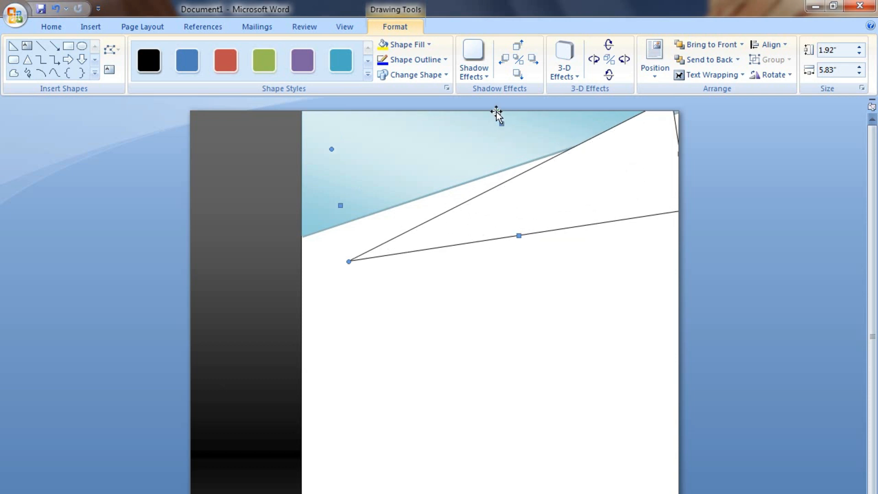
drag(569, 183, 556, 192)
drag(491, 121, 493, 121)
drag(590, 183, 622, 184)
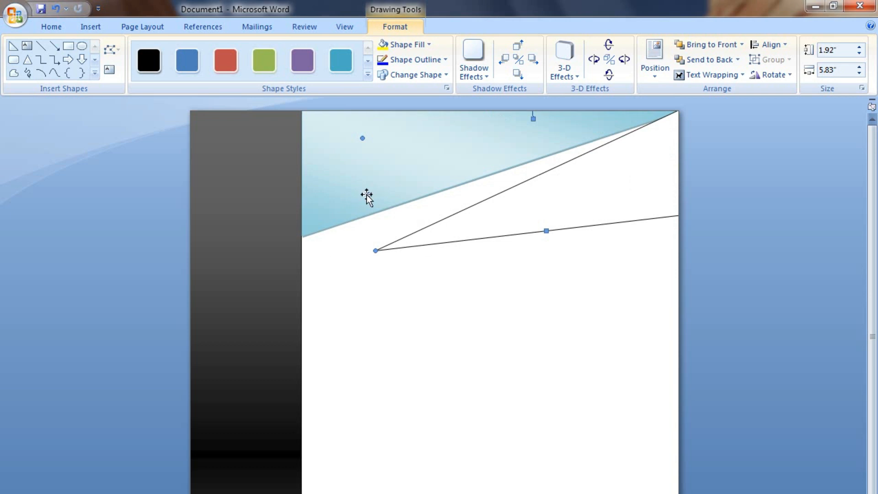
drag(355, 204, 316, 219)
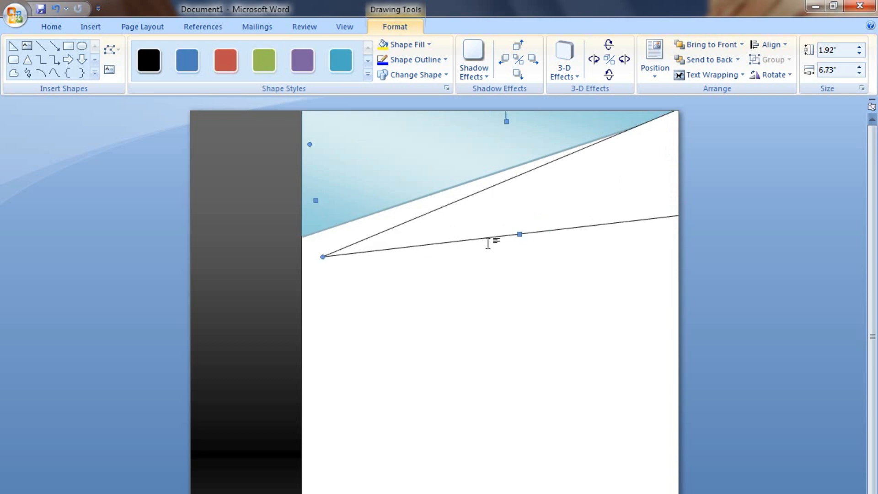
Give the second triangle the blue gradient style and stretch the pale banner to 3.14 inches high.
click(368, 74)
click(339, 292)
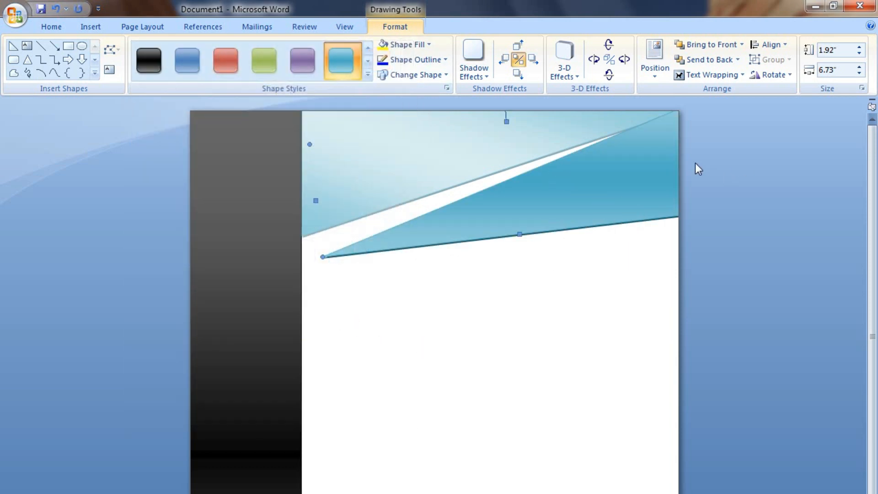
click(399, 156)
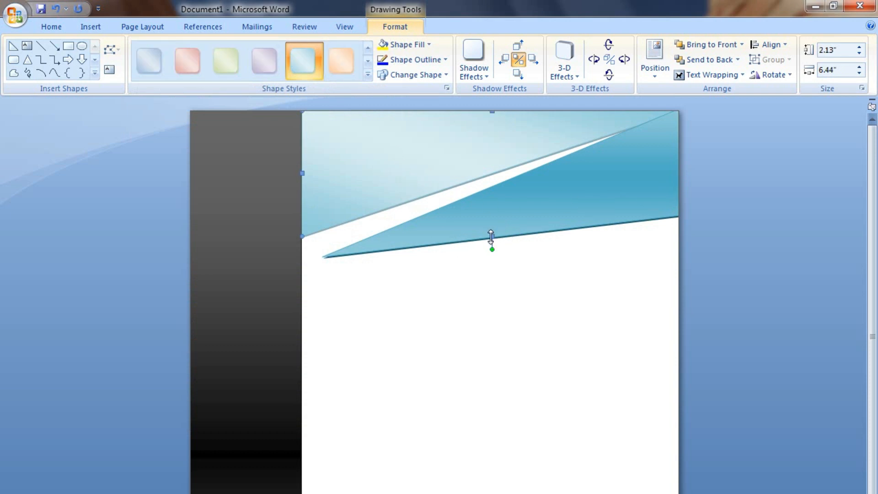
drag(495, 271, 494, 296)
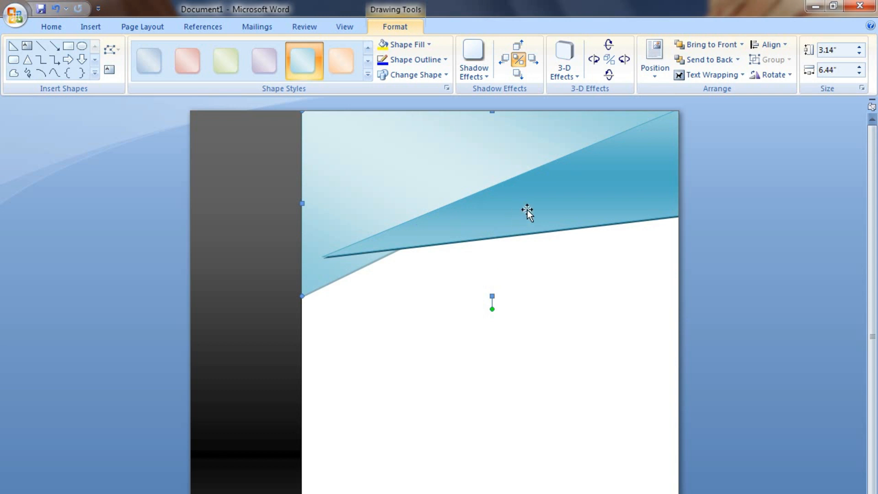
click(562, 216)
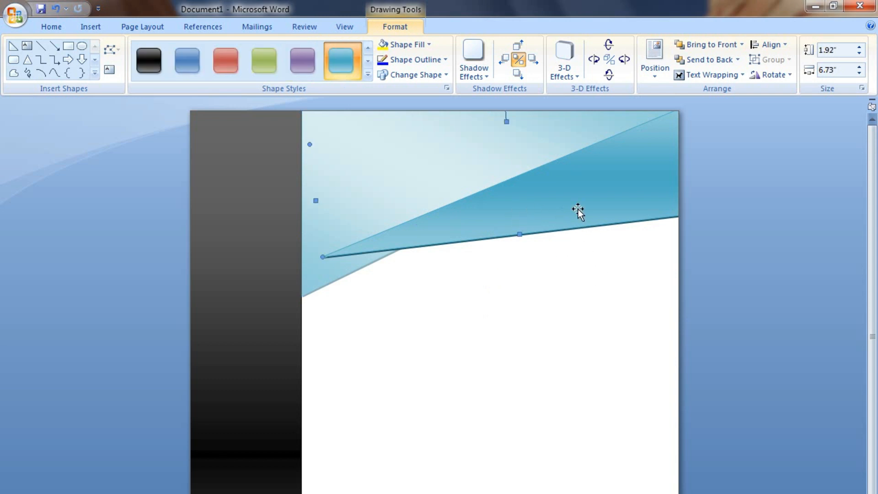
click(390, 401)
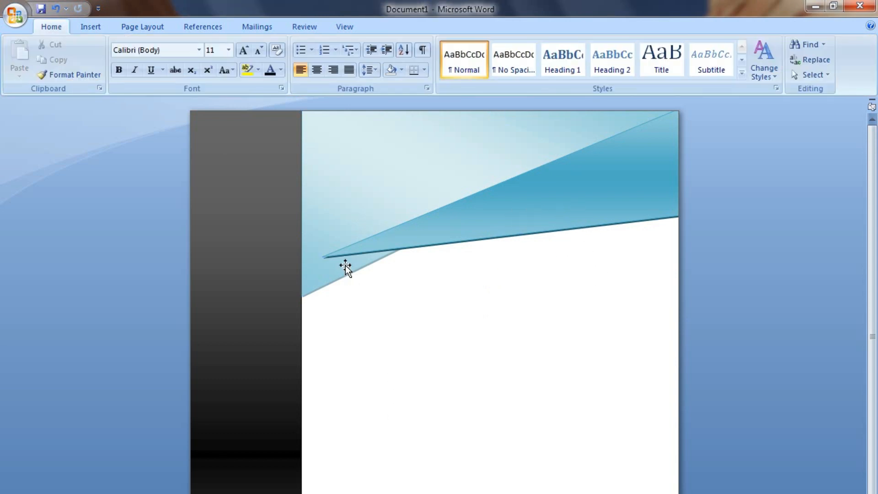
Shorten the pale blue banner slightly so its point sits just below the dark triangle's tip.
scroll(347, 315, down, 4)
scroll(394, 393, up, 4)
scroll(443, 480, down, 1)
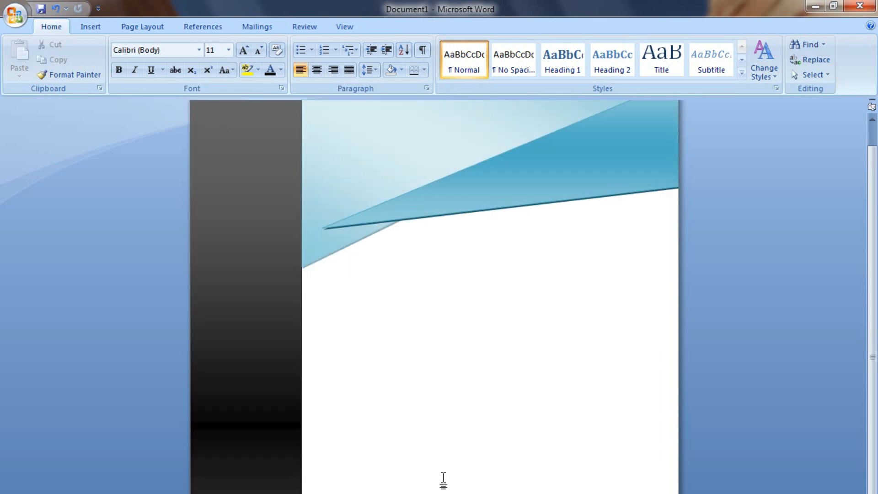
scroll(369, 207, up, 1)
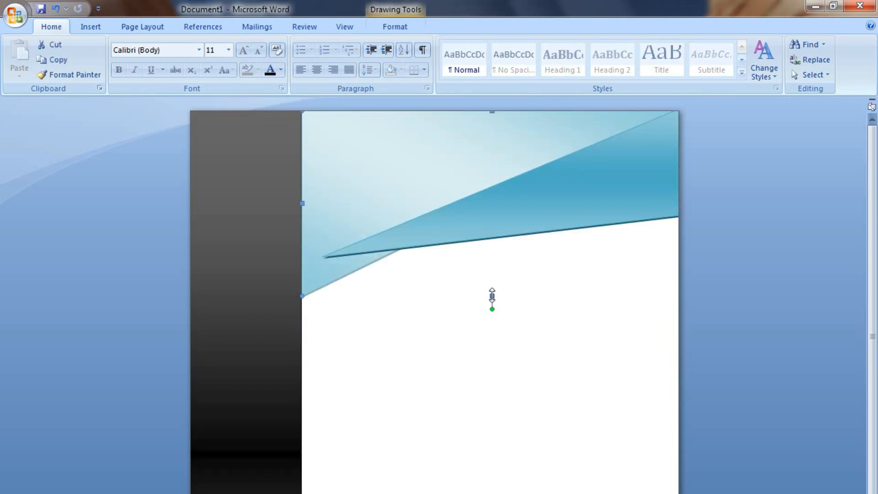
drag(492, 295, 492, 280)
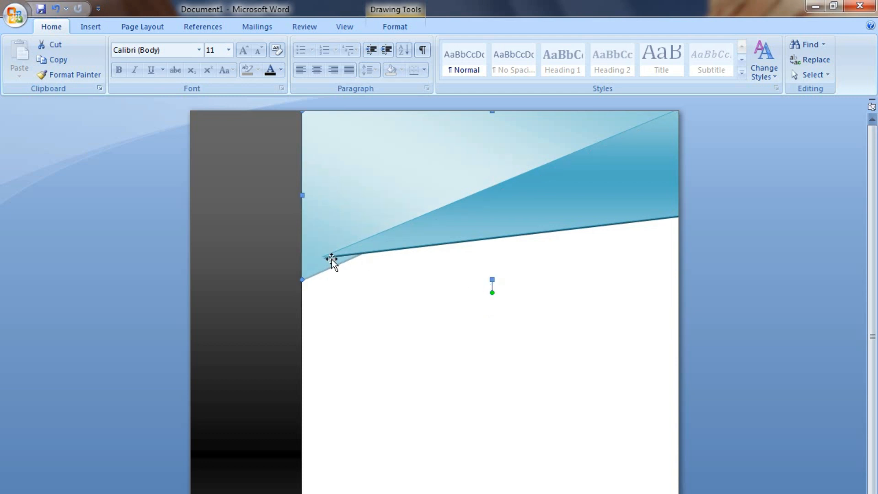
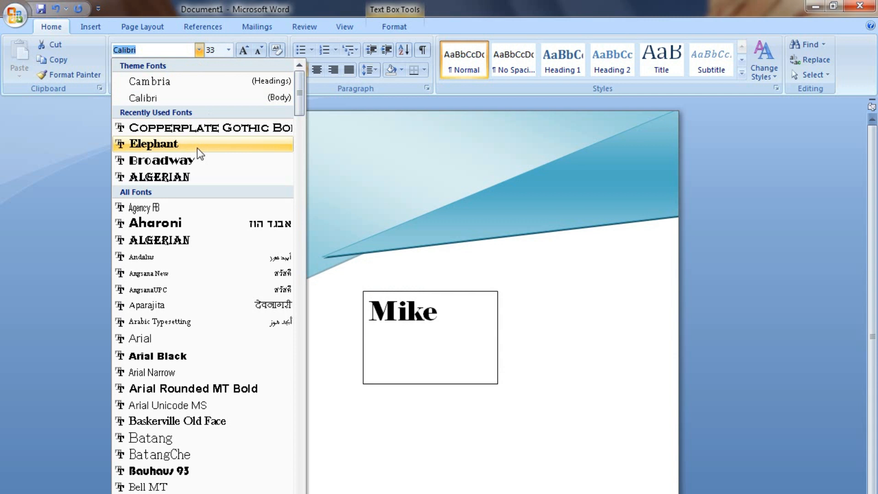
Set 'Mike' in Elephant at 53 pt and move its text box up toward the header.
click(196, 147)
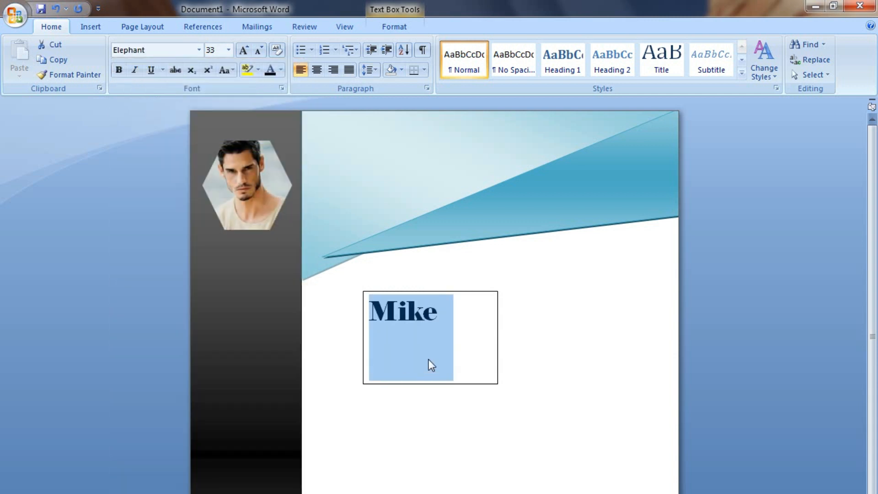
key(ctrl+bracketright)
key(ctrl+bracketright)
key(ctrl+bracketright)
key(ctrl+bracketright)
key(ctrl+bracketright)
key(ctrl+bracketright)
key(ctrl+bracketright)
key(ctrl+bracketright)
key(ctrl+bracketright)
key(ctrl+bracketright)
key(ctrl+bracketright)
key(ctrl+bracketright)
key(ctrl+bracketright)
key(ctrl+bracketright)
key(ctrl+bracketright)
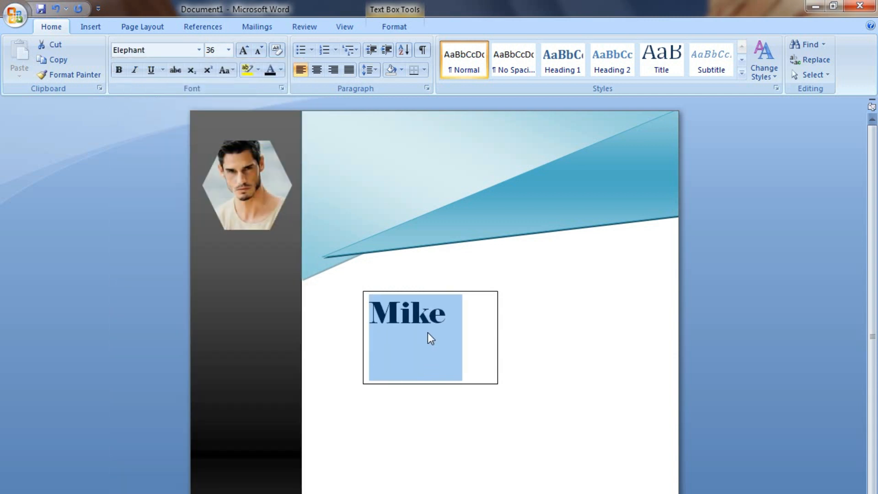
key(ctrl+bracketright)
key(ctrl+bracketright)
key(ctrl+bracketright)
key(ctrl+bracketright)
key(ctrl+bracketright)
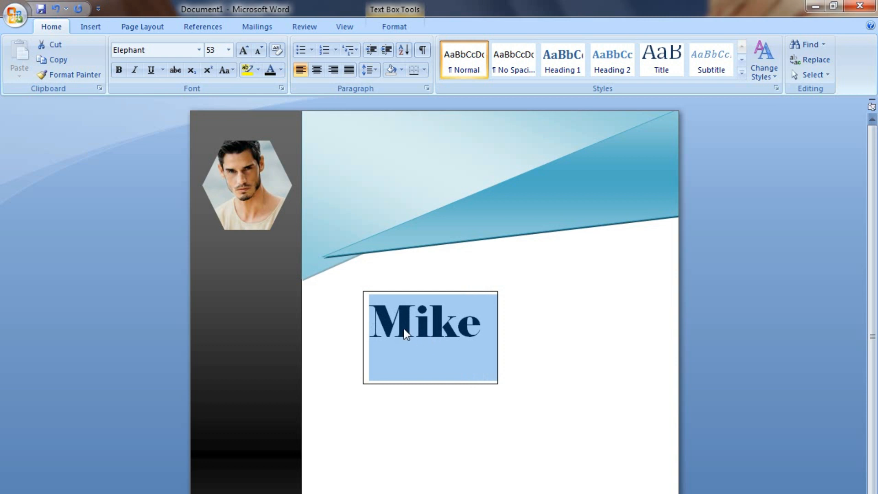
click(419, 373)
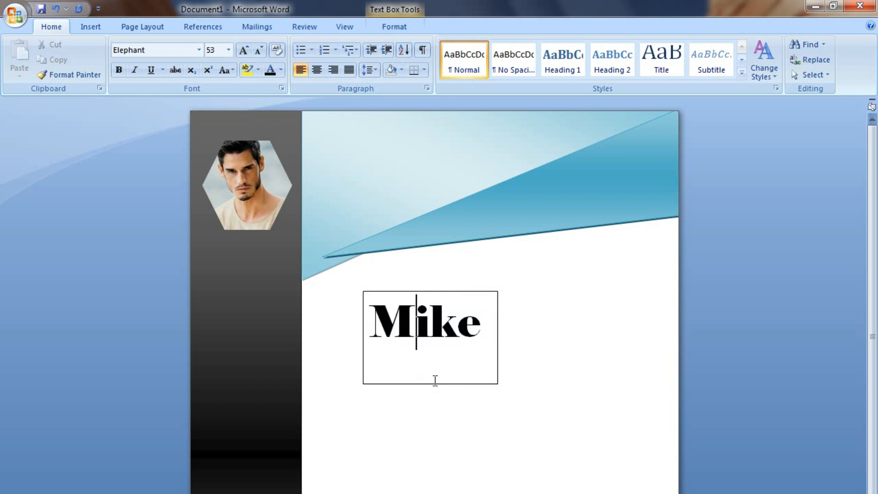
drag(436, 384, 384, 221)
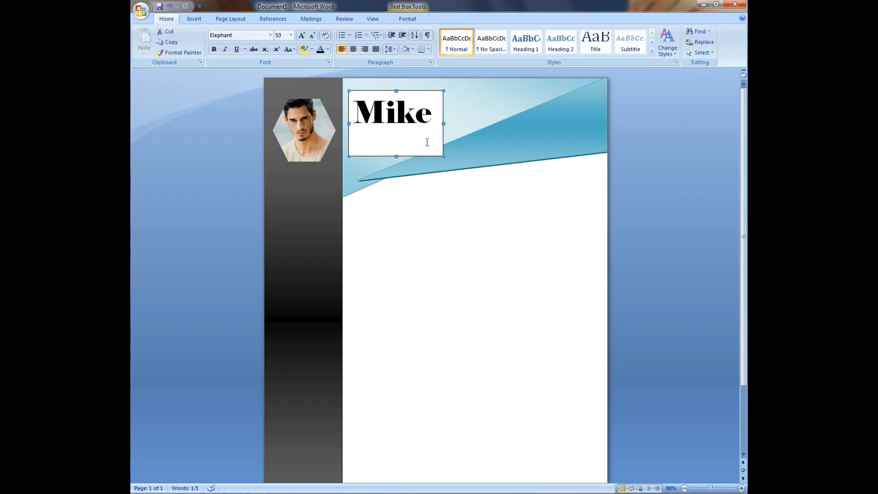
Give the Mike text box No Outline and No Fill so the blue header shows through.
click(421, 155)
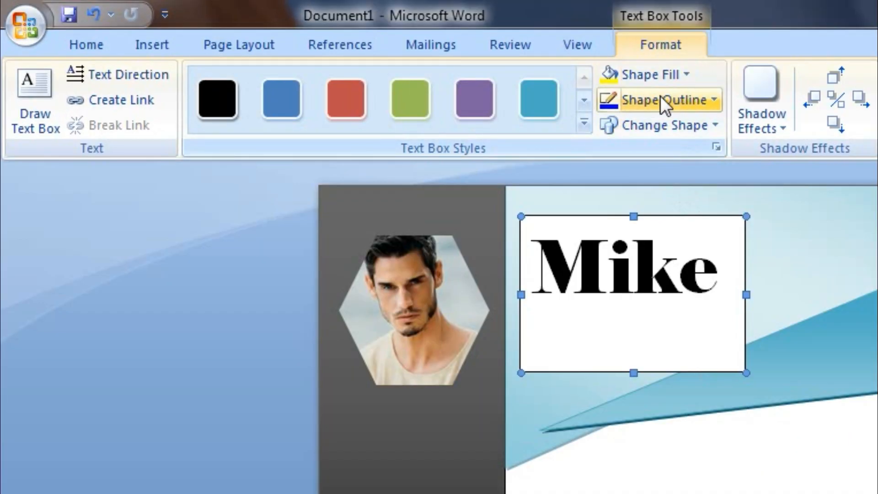
click(695, 101)
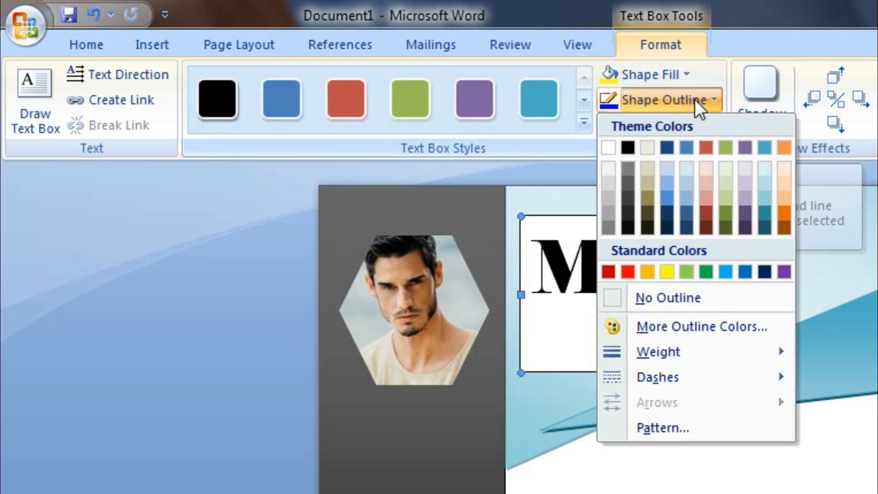
click(697, 292)
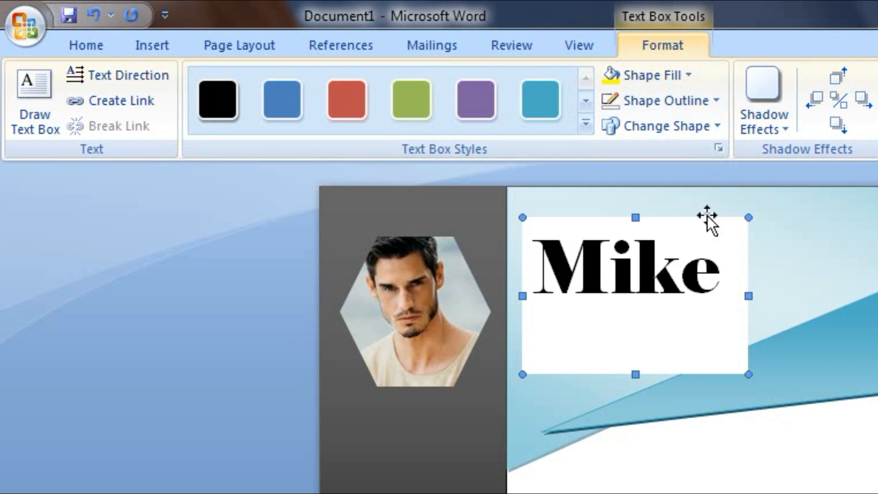
click(656, 82)
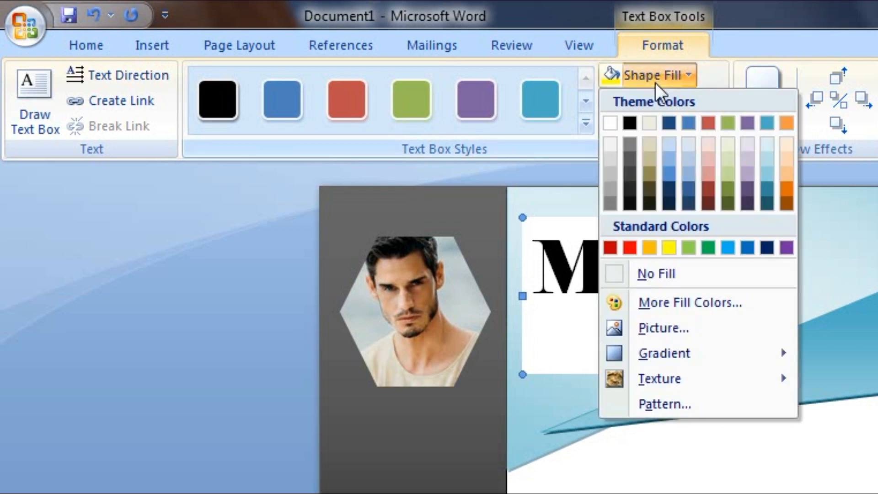
click(647, 273)
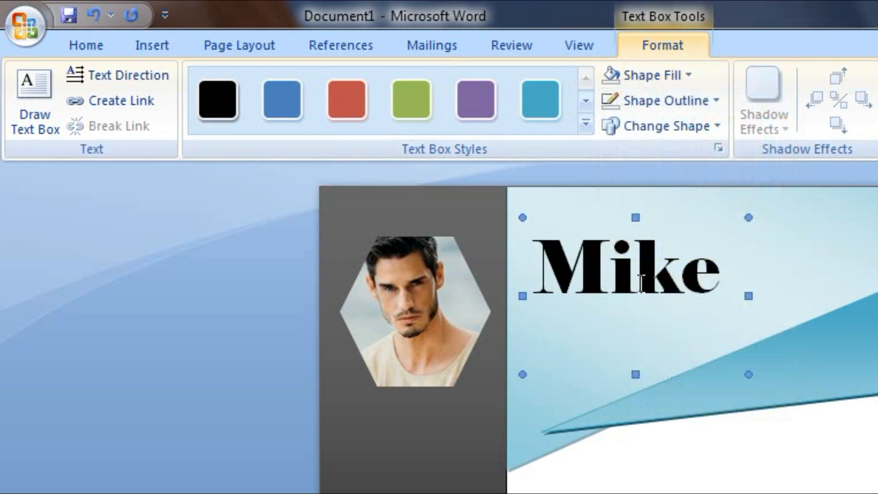
click(673, 274)
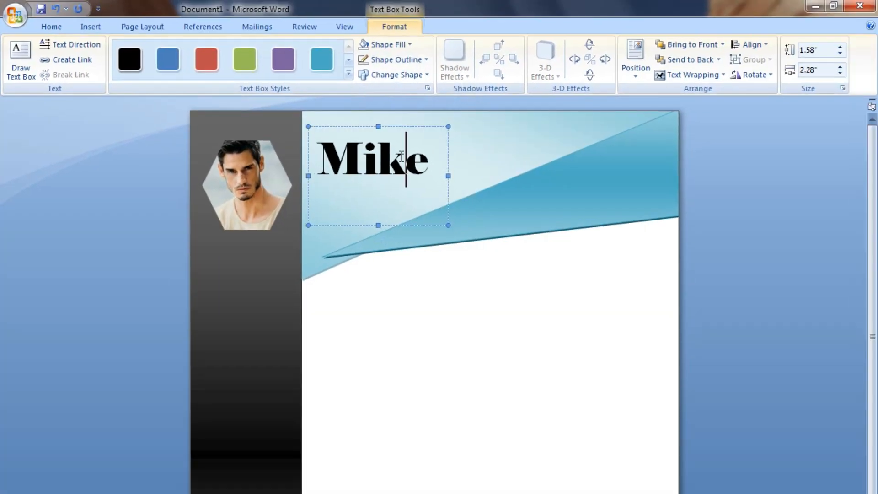
click(424, 283)
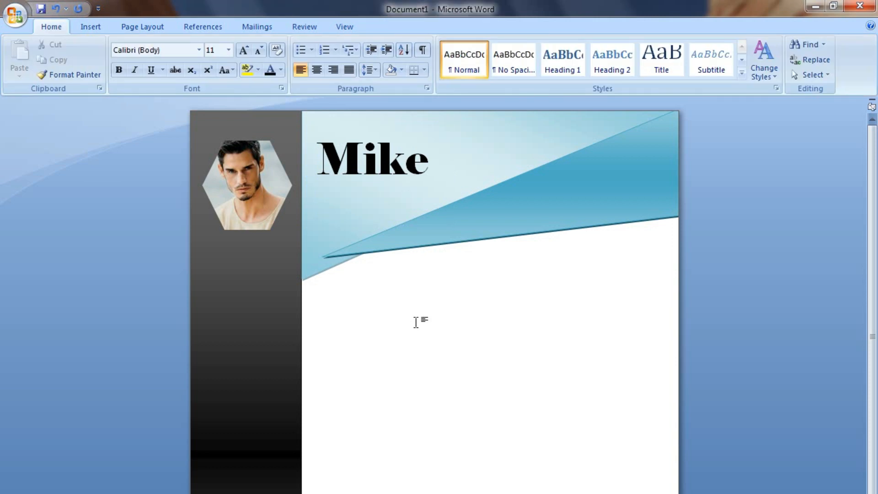
Lower the Mike text box slightly within the blue header.
click(364, 160)
click(397, 224)
drag(396, 233, 390, 245)
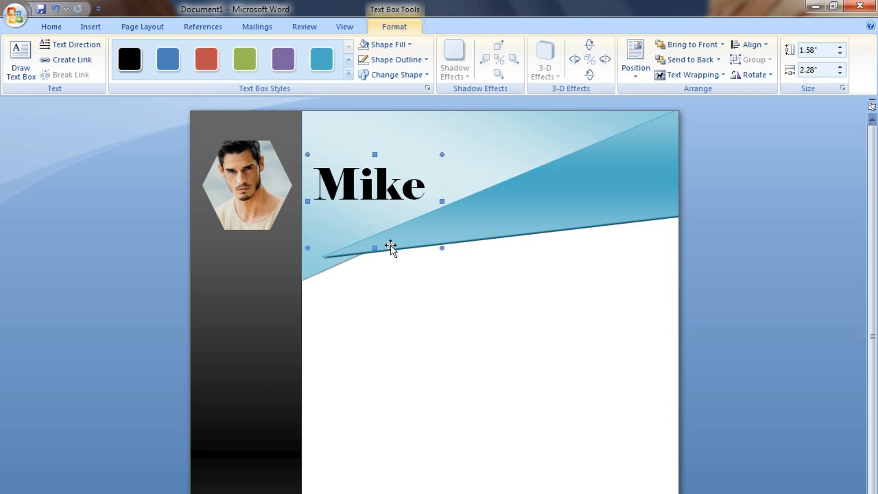
click(435, 295)
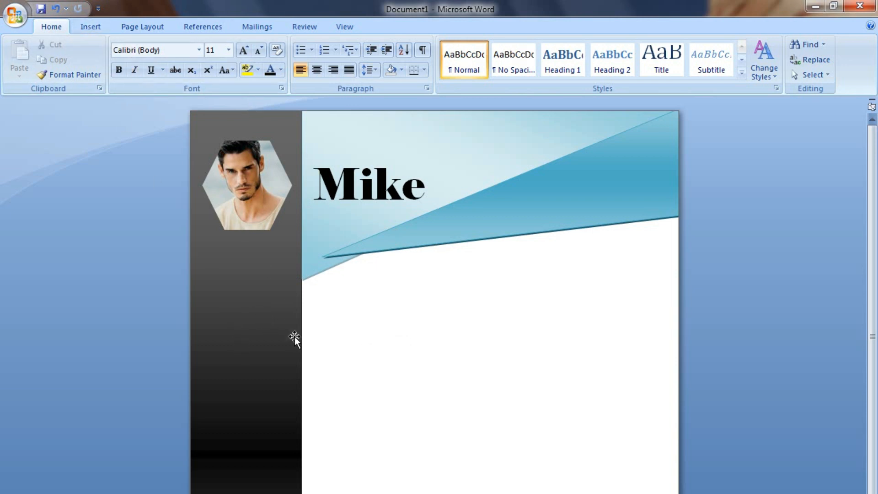
Pick the Flowchart: Card shape from the Insert Shapes gallery.
click(91, 27)
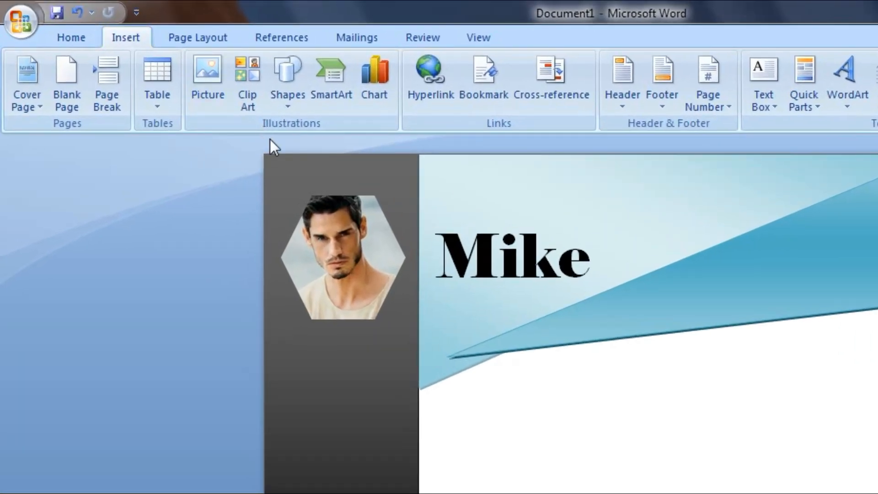
click(288, 103)
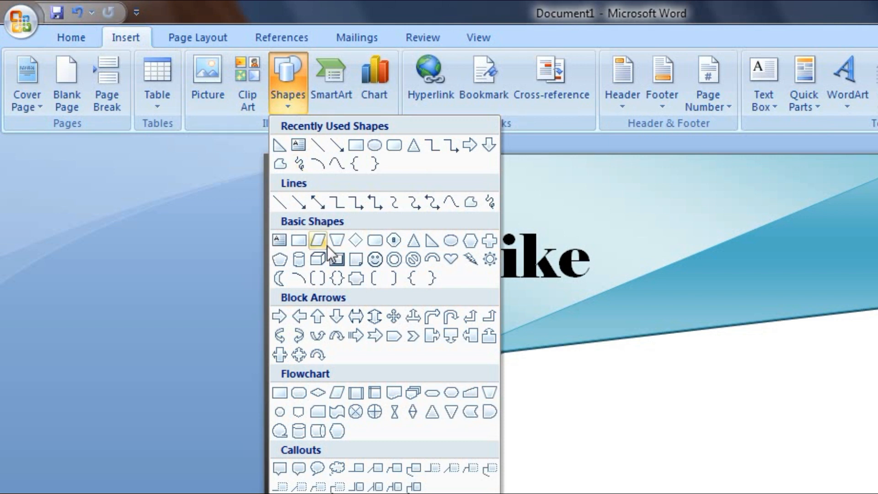
click(319, 414)
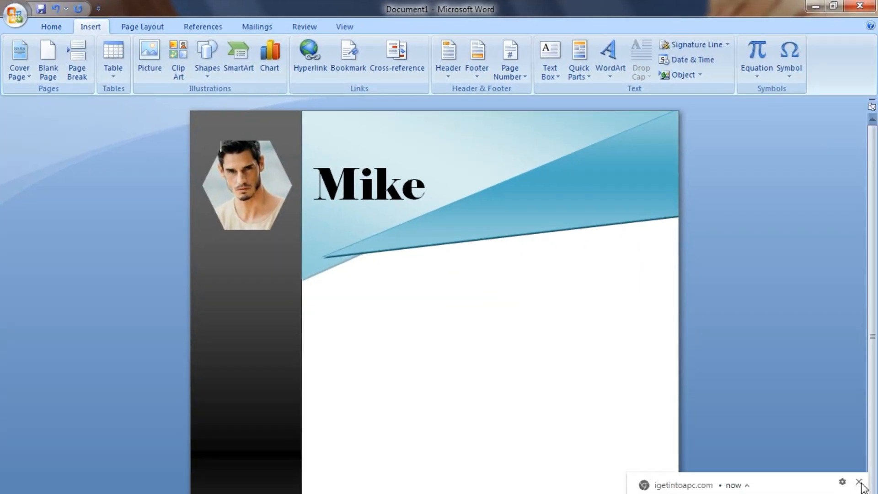
Draw a card shape at the sidebar's left edge with the glossy light-blue style.
click(860, 482)
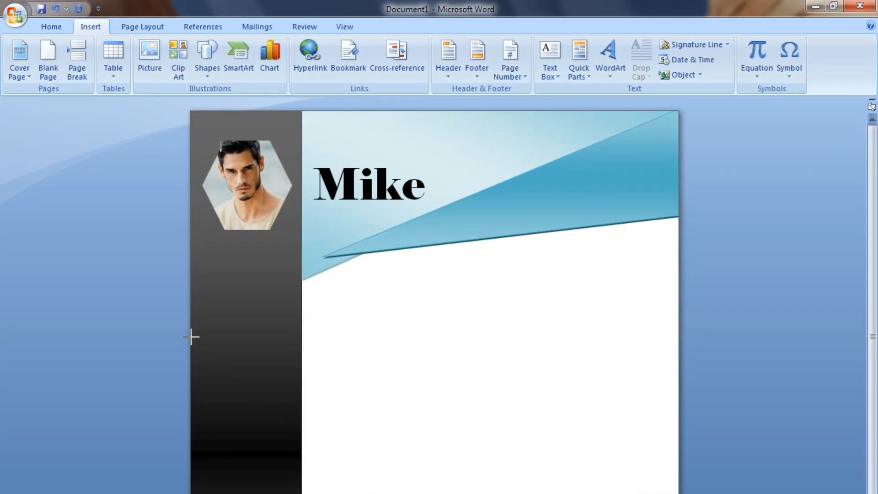
mouse_move(191, 334)
mouse_down()
mouse_move(245, 361)
mouse_move(255, 351)
mouse_move(286, 357)
mouse_move(227, 351)
mouse_up()
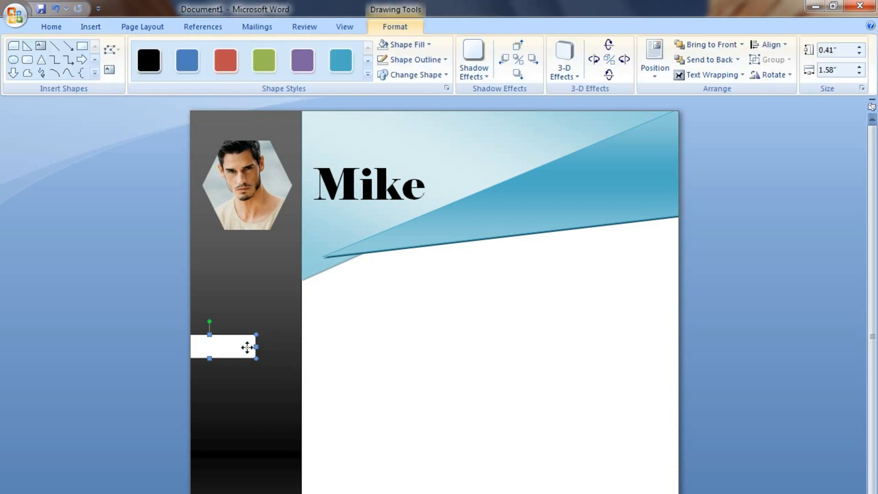
click(368, 75)
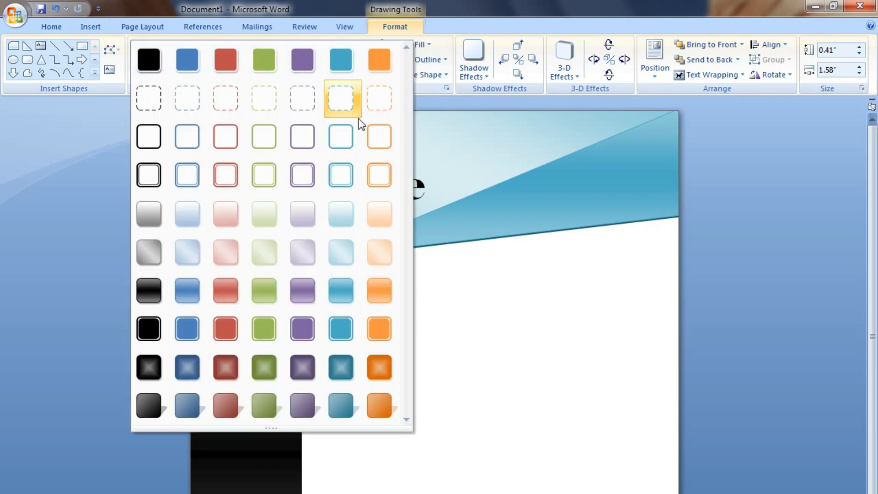
click(340, 291)
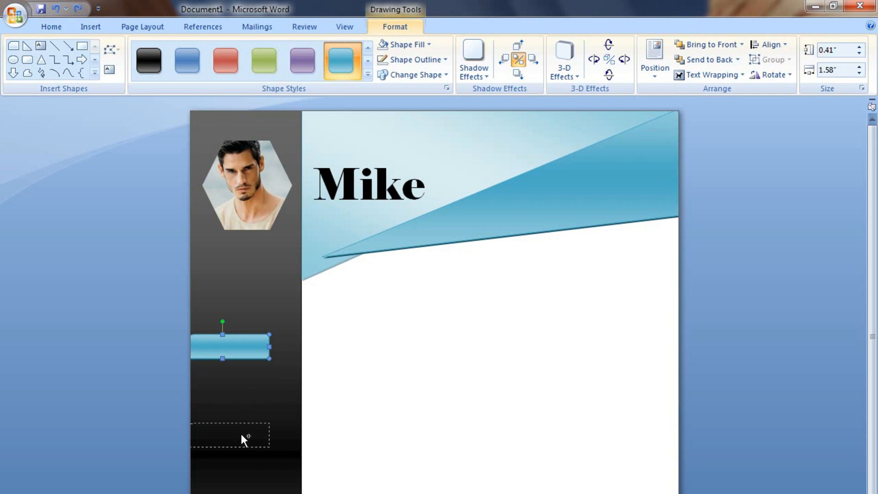
Duplicate the cyan bar down the sidebar to make four bars.
drag(241, 433, 238, 439)
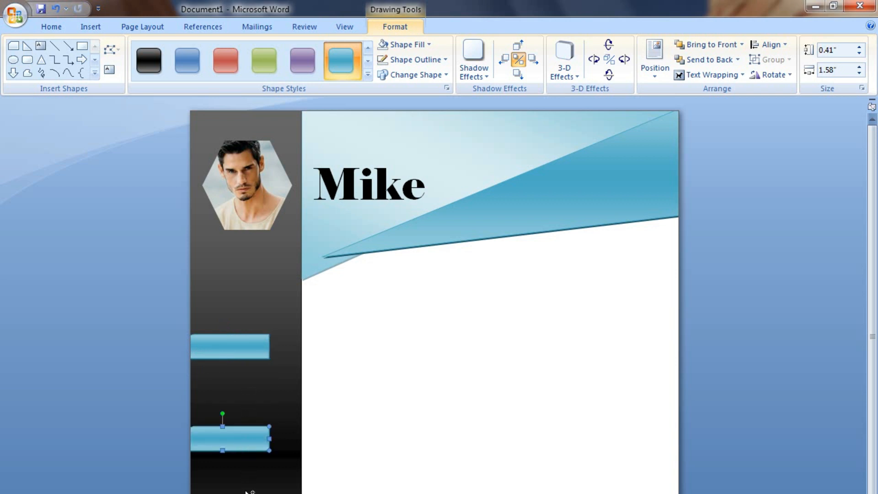
key(ctrl+v)
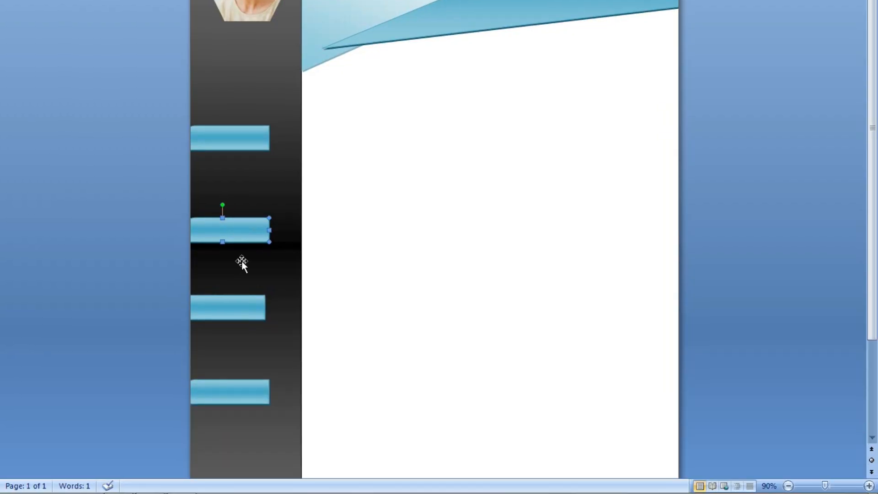
click(223, 134)
click(235, 312)
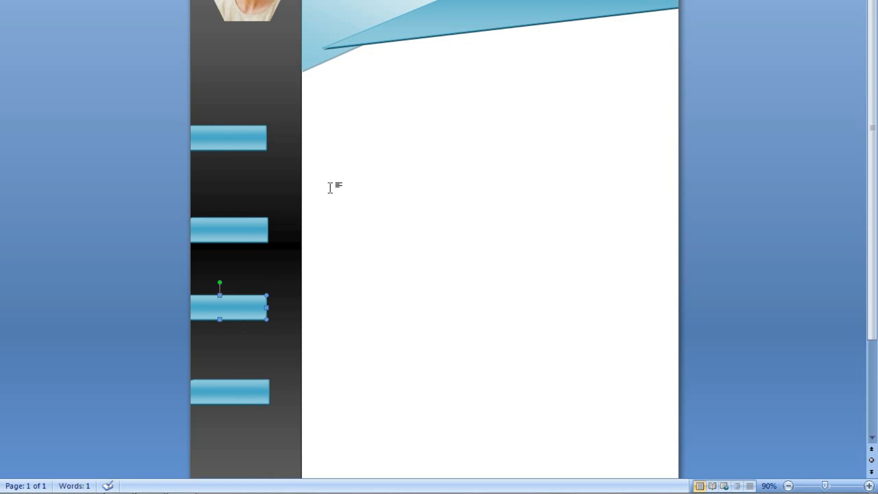
click(299, 93)
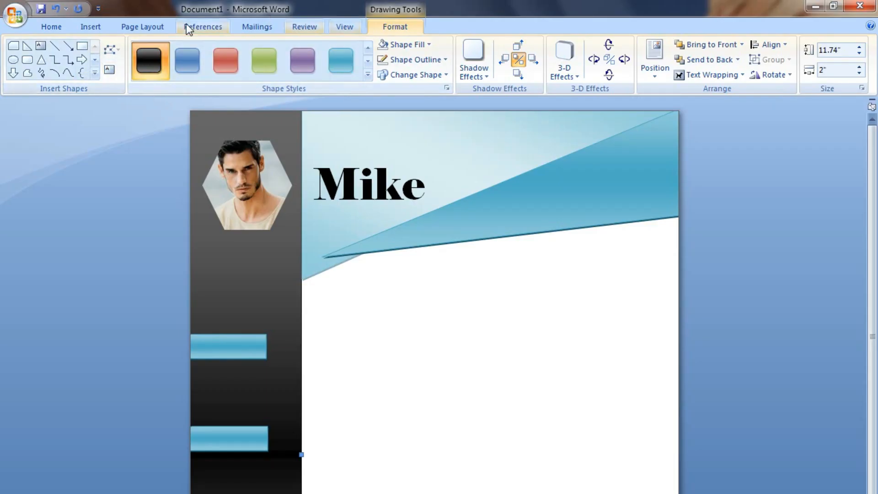
Draw a small circle with a grey gradient style on the sidebar edge by the first bar.
click(94, 25)
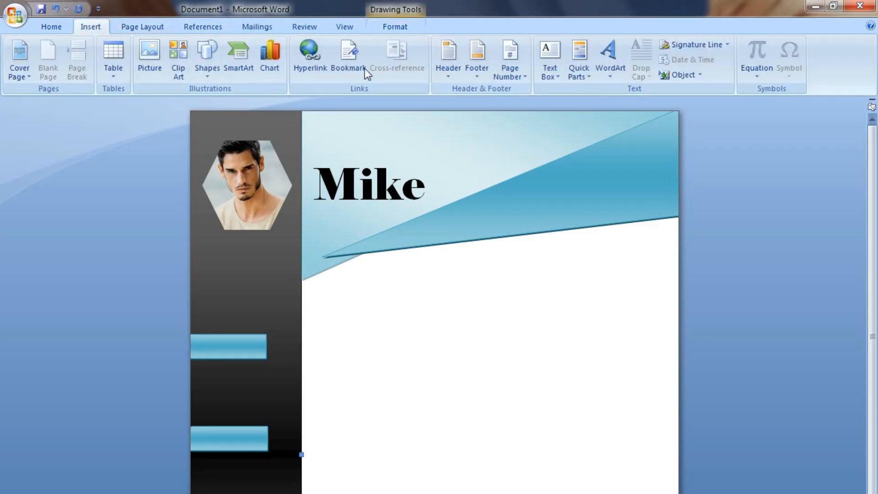
click(203, 66)
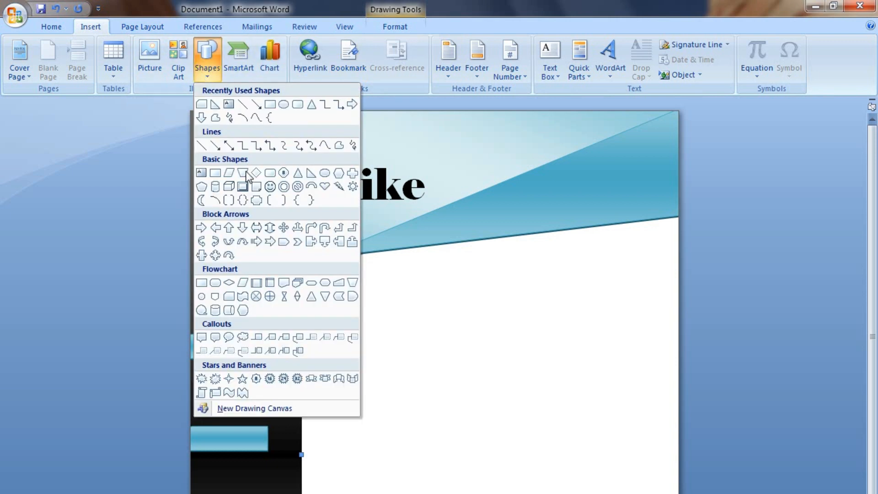
click(284, 104)
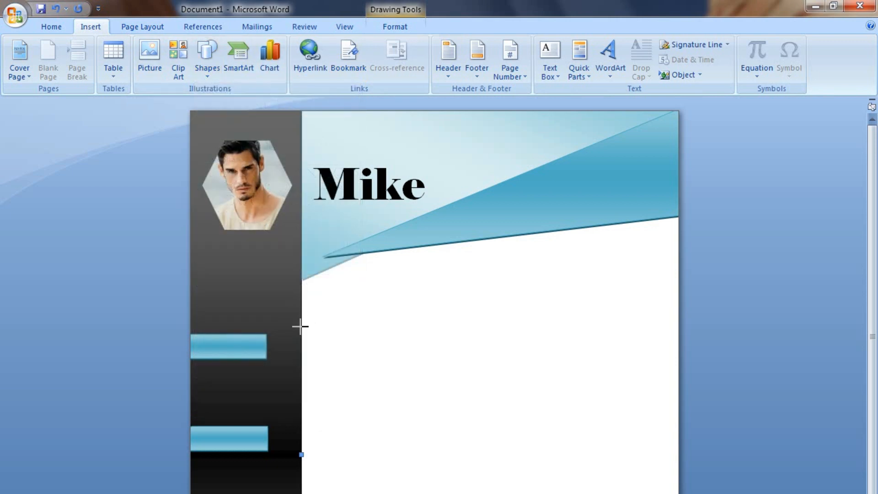
mouse_move(314, 337)
mouse_down()
mouse_move(310, 349)
mouse_move(337, 374)
mouse_move(320, 359)
mouse_up()
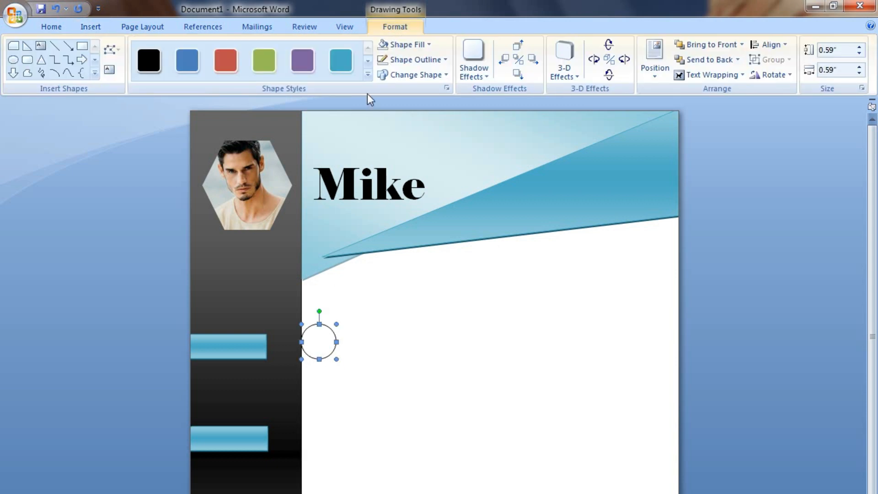
click(367, 75)
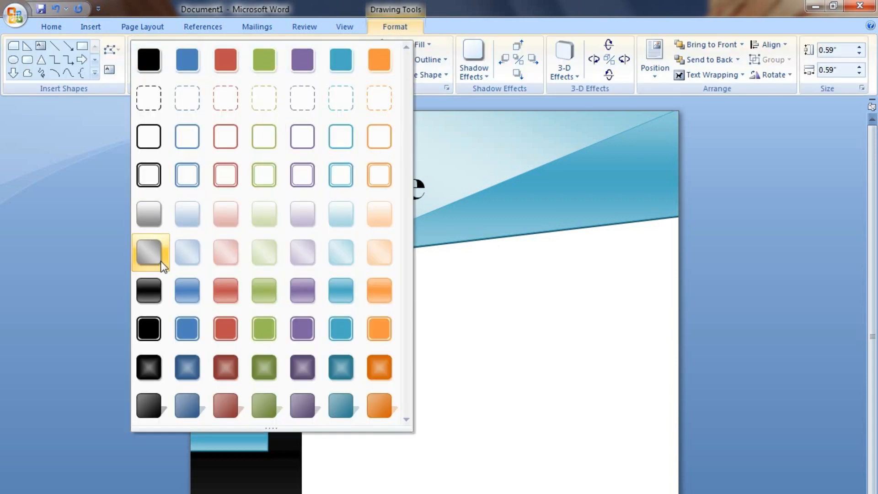
click(143, 254)
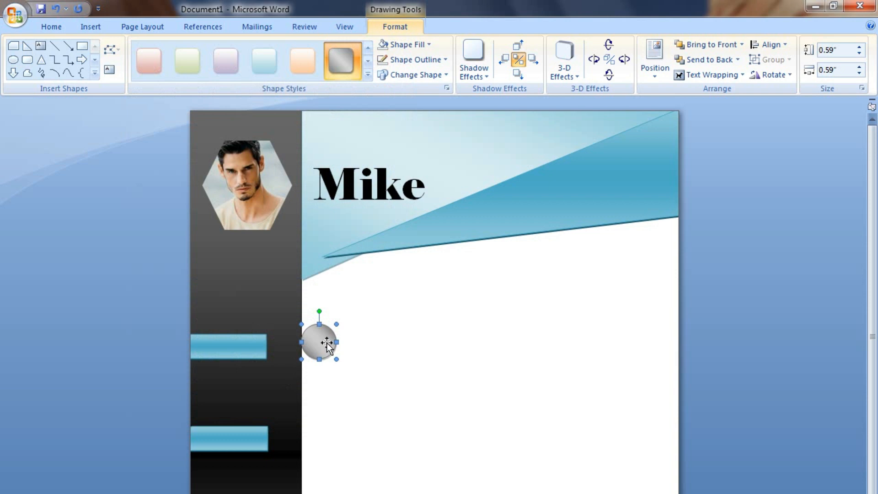
drag(307, 350, 294, 352)
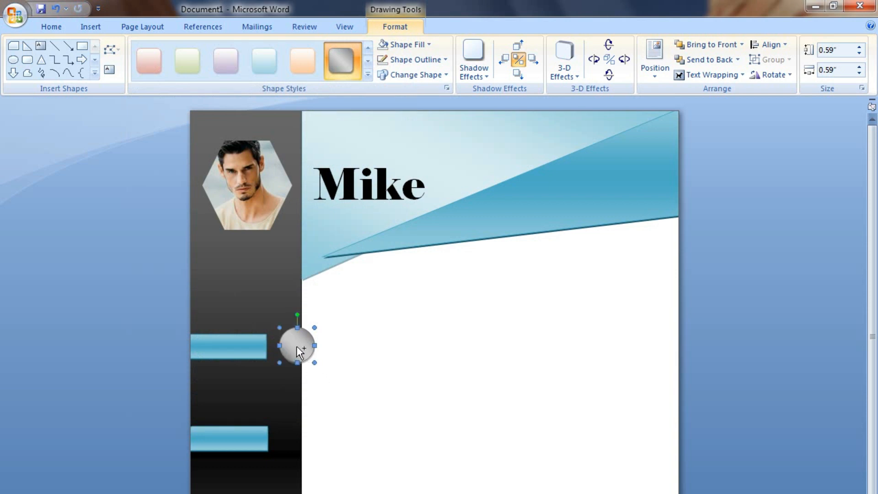
Copy the grey circle beside the second, third and fourth bars.
drag(295, 442, 300, 481)
drag(303, 308, 306, 467)
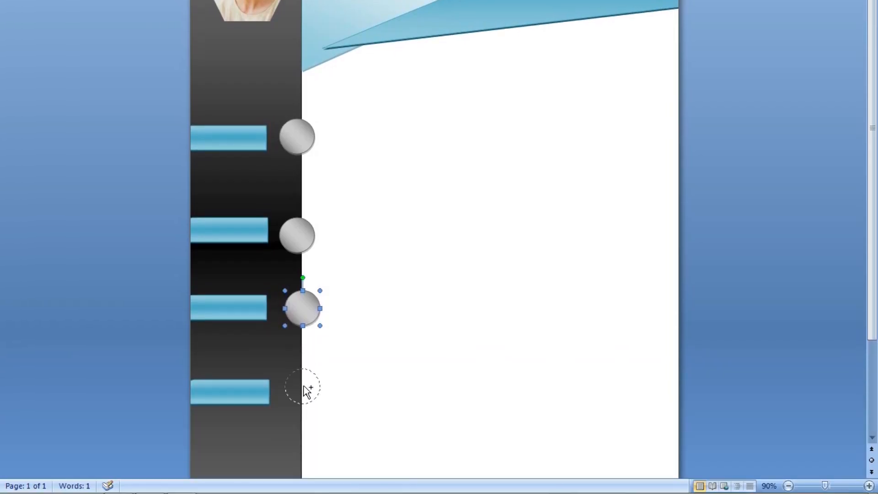
drag(295, 386, 296, 389)
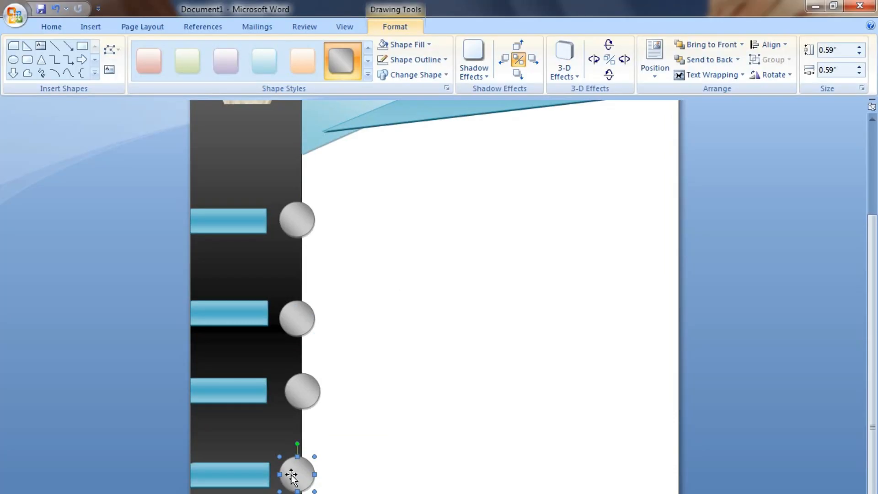
key(ctrl+Right)
key(ctrl+Right)
key(ctrl+Right)
key(ctrl+Right)
key(ctrl+Right)
key(ctrl+Right)
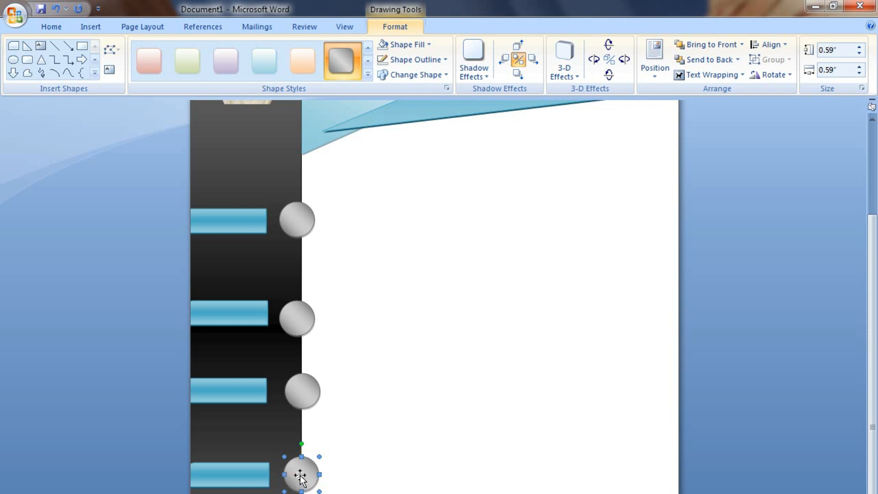
scroll(309, 400, up, 5)
scroll(310, 400, up, 1)
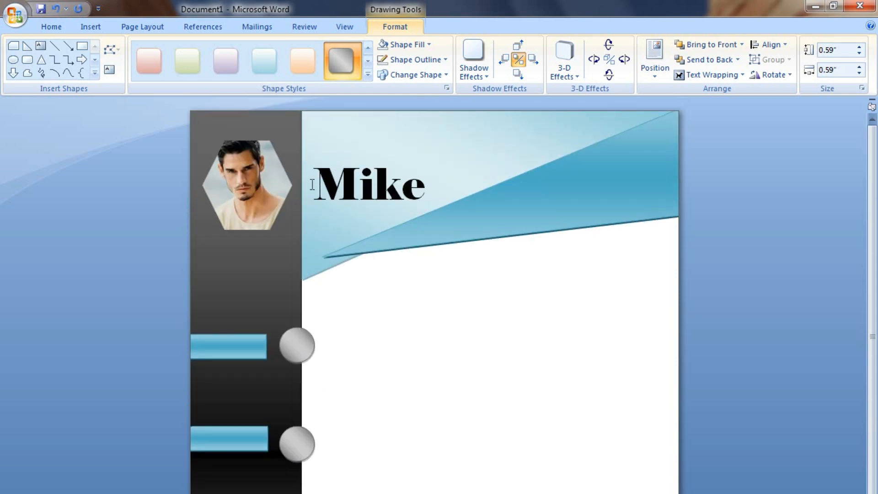
Draw a long teal gradient rectangle from the first circle to the page's right edge.
click(88, 31)
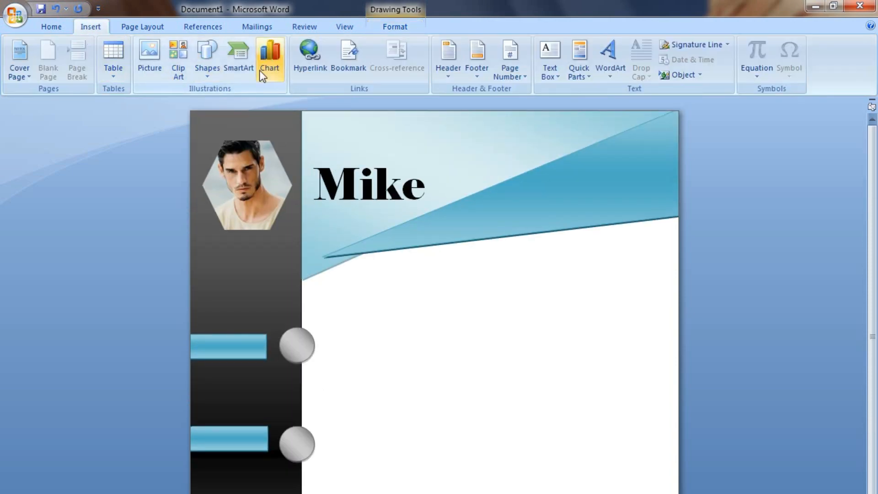
click(203, 58)
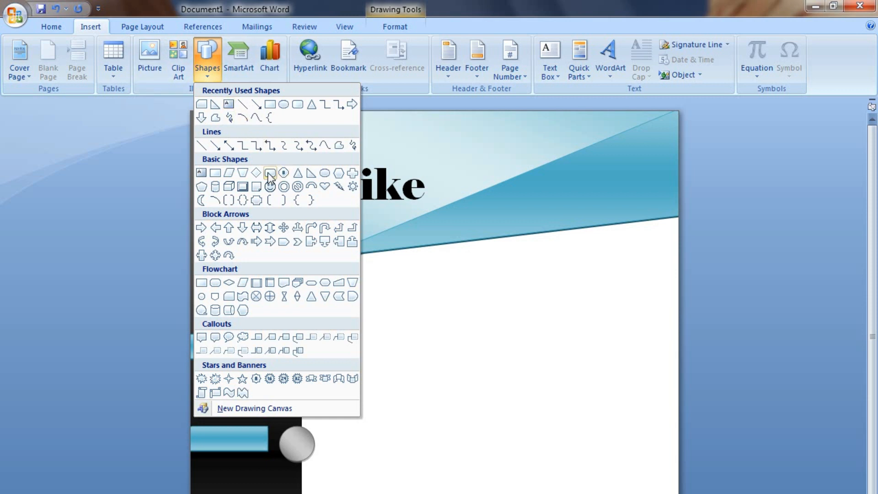
click(270, 105)
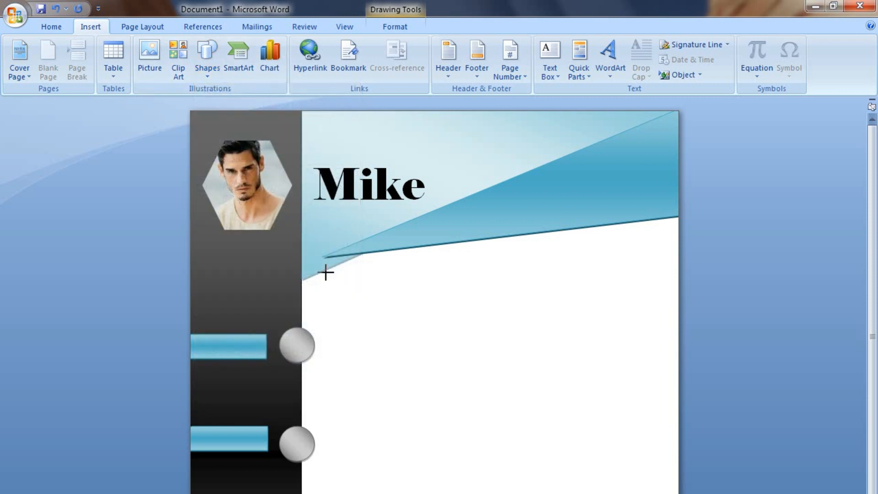
drag(301, 334, 678, 359)
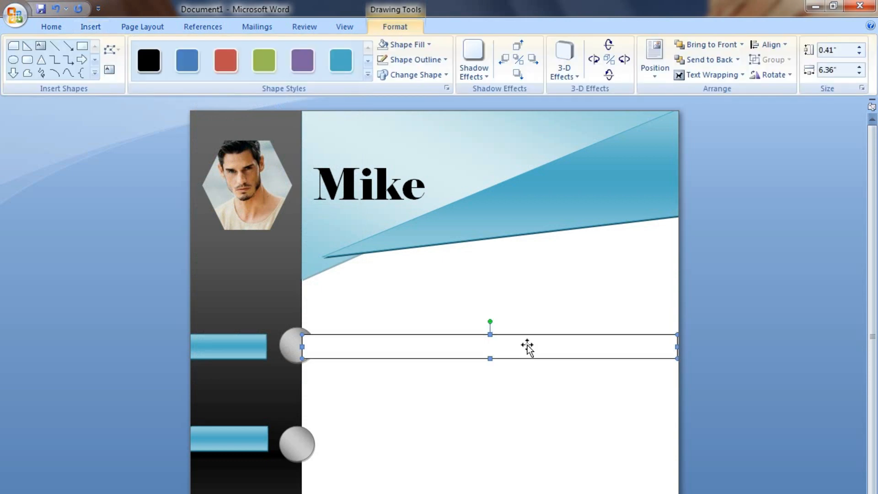
click(368, 75)
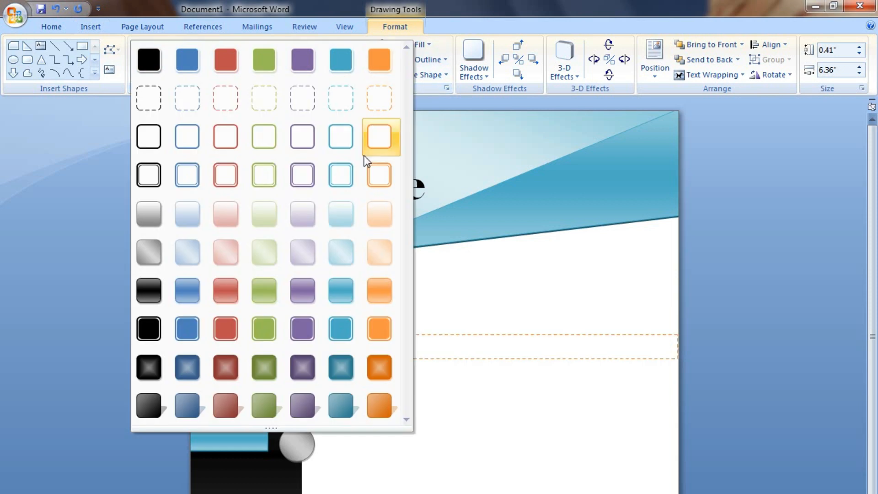
click(342, 292)
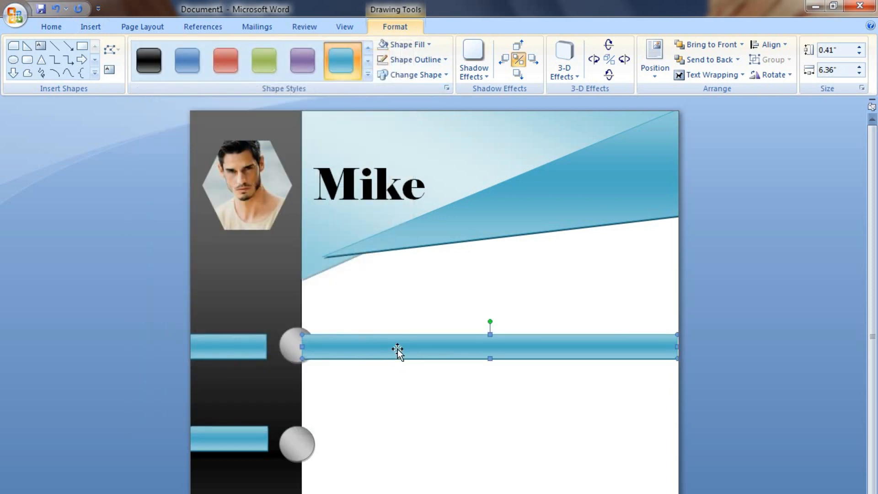
Copy the teal bar beside the second, third and fourth circles.
drag(397, 349, 402, 493)
drag(399, 311, 405, 396)
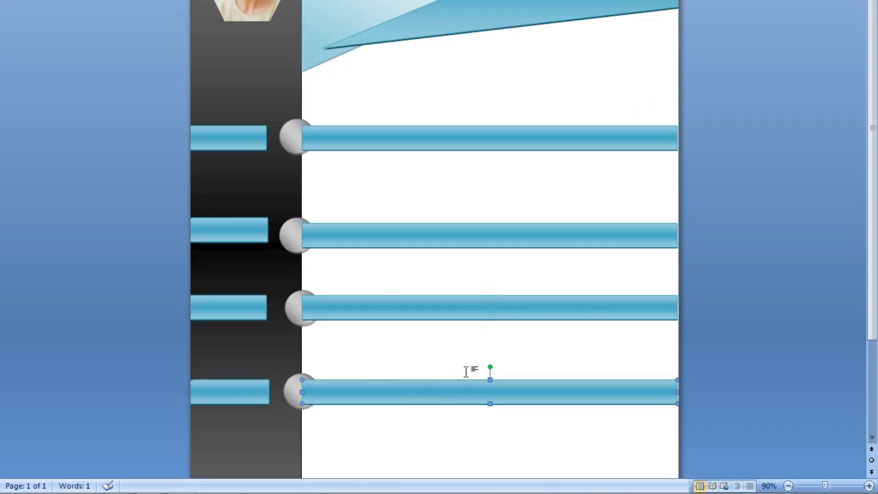
scroll(471, 380, down, 1)
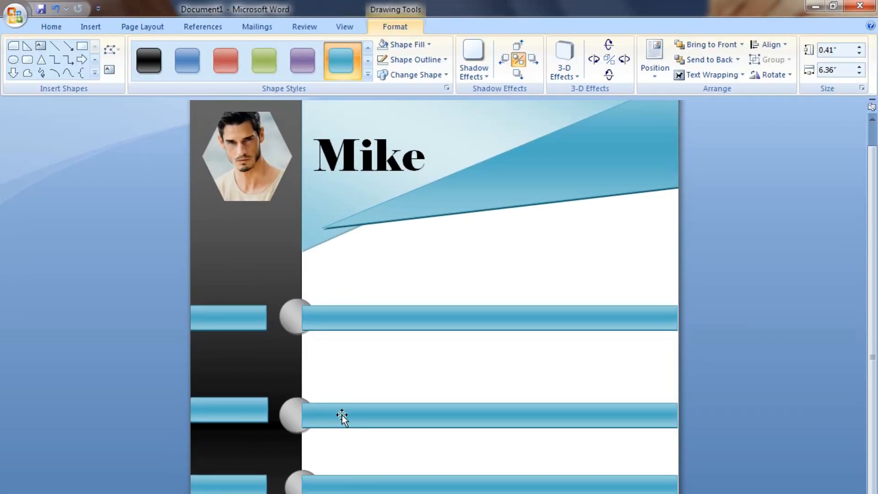
Set the first and second long teal bars to Behind Text wrapping.
click(388, 326)
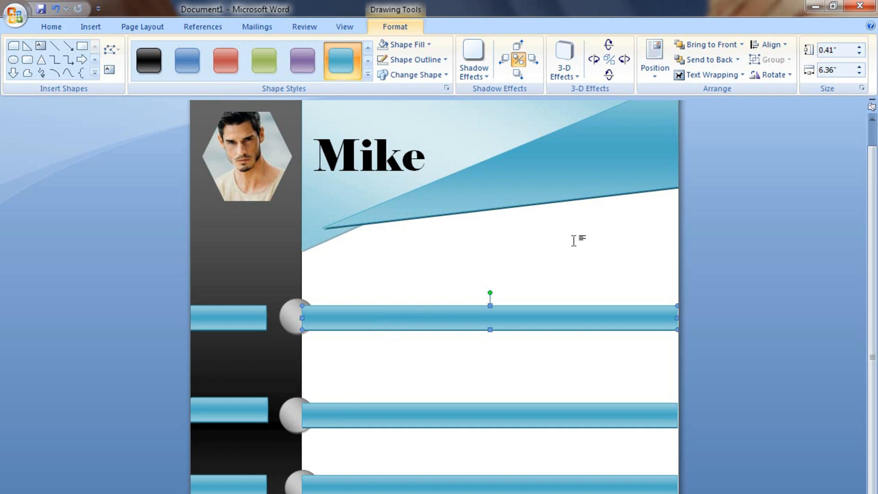
click(700, 73)
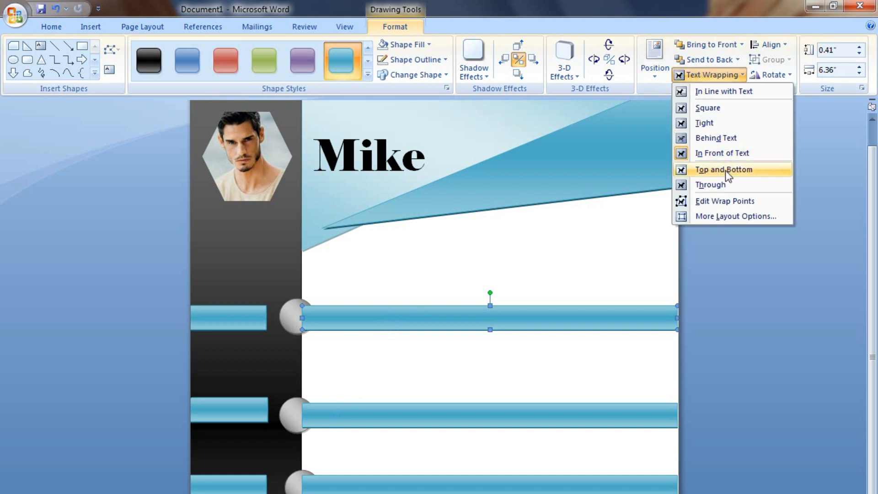
click(721, 144)
click(553, 417)
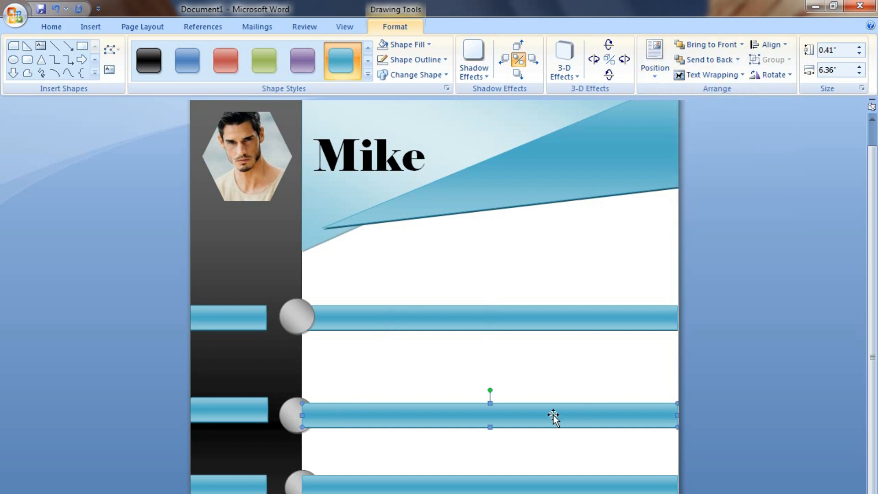
click(728, 75)
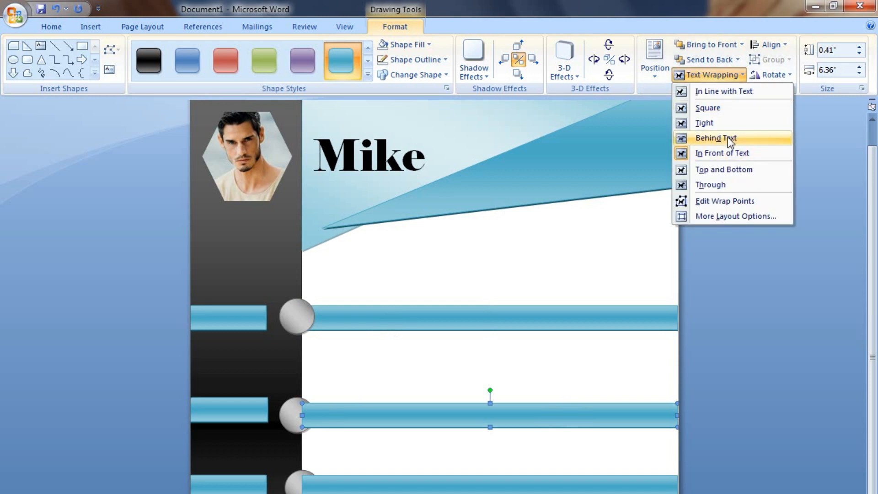
click(723, 138)
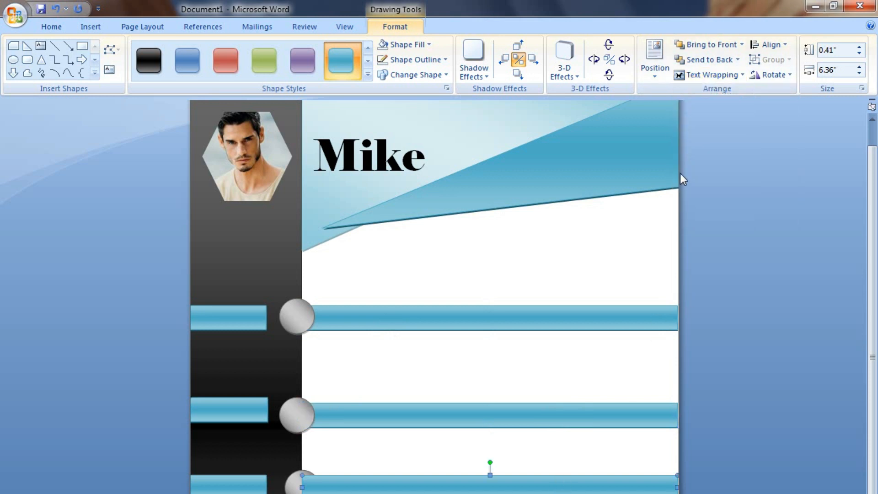
Set the third and fourth long teal bars to Behind Text as well.
click(697, 76)
click(716, 137)
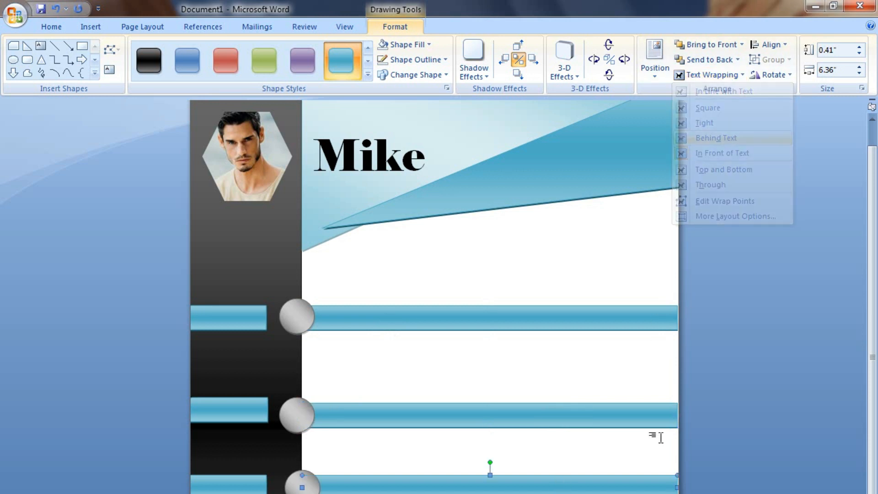
click(526, 416)
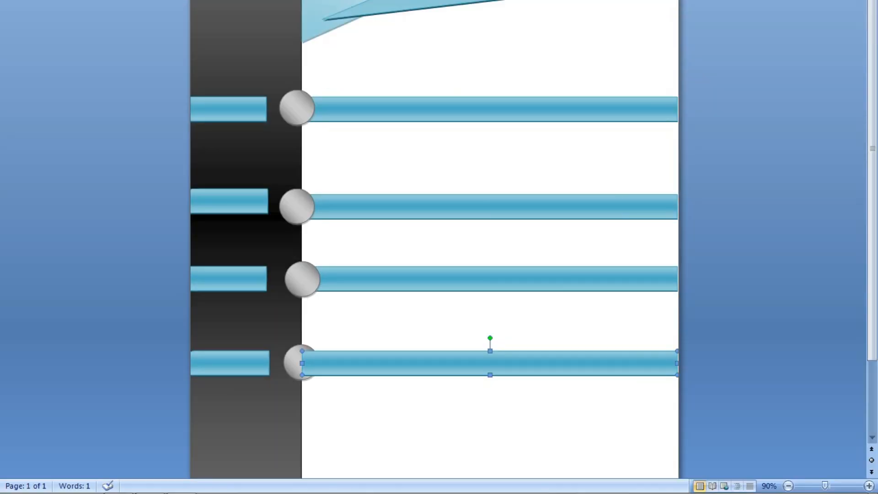
click(713, 73)
click(715, 139)
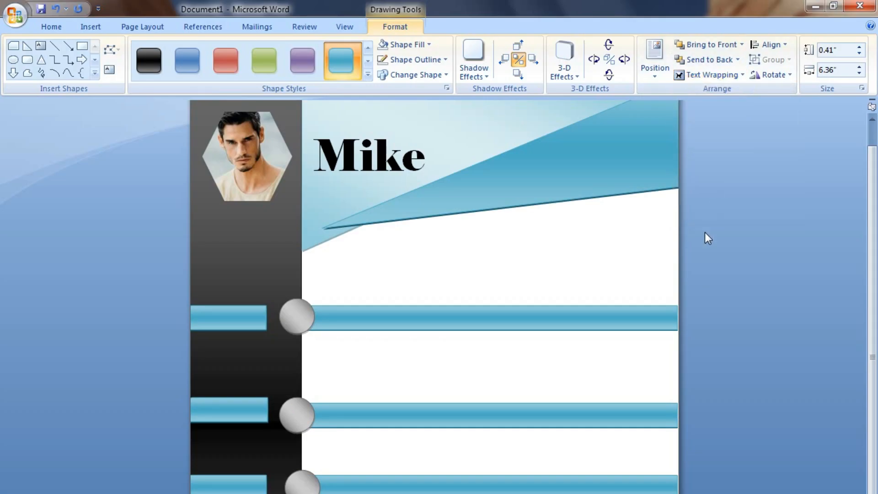
scroll(435, 247, down, 3)
scroll(434, 247, up, 4)
scroll(435, 247, down, 4)
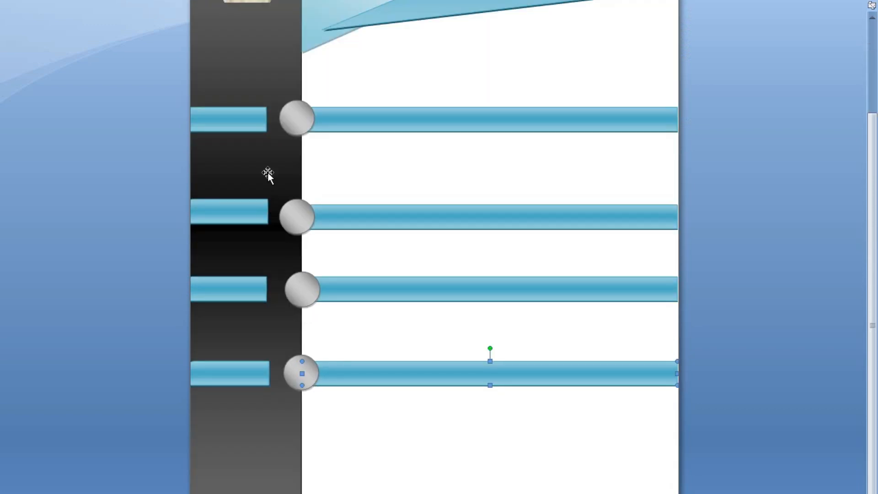
scroll(257, 258, up, 3)
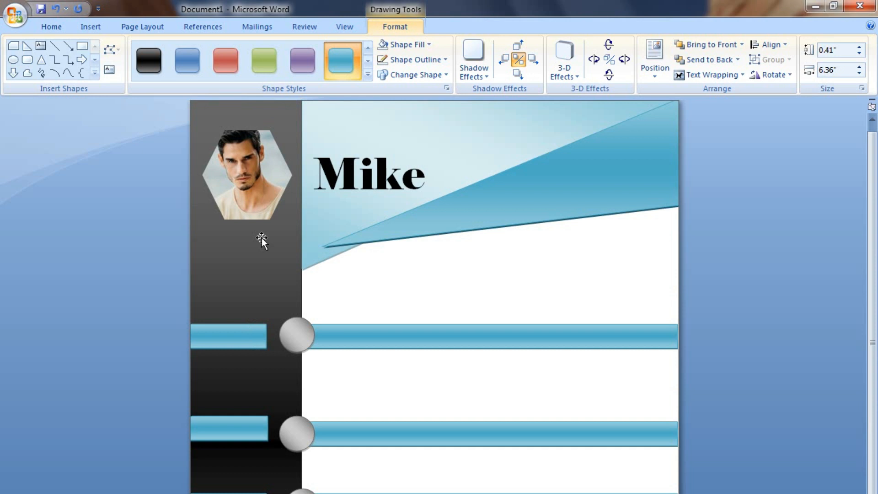
Draw a text box below the Mike banner and type 'Phone'.
click(94, 27)
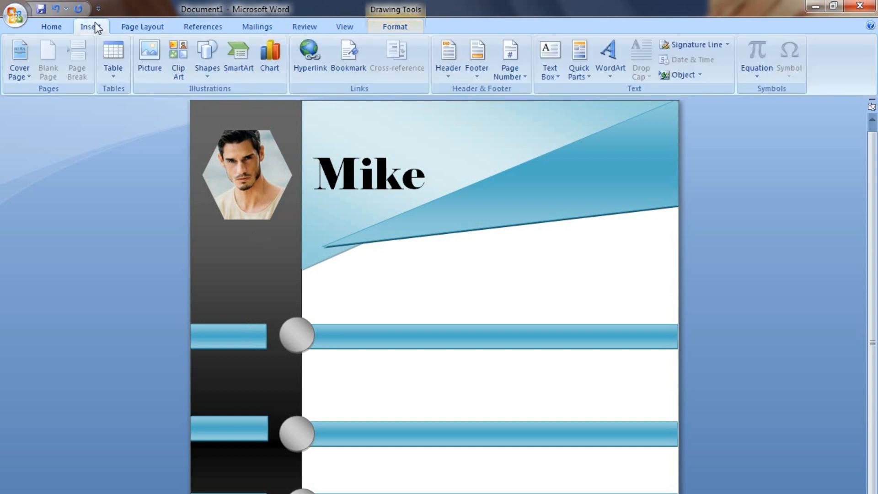
click(555, 73)
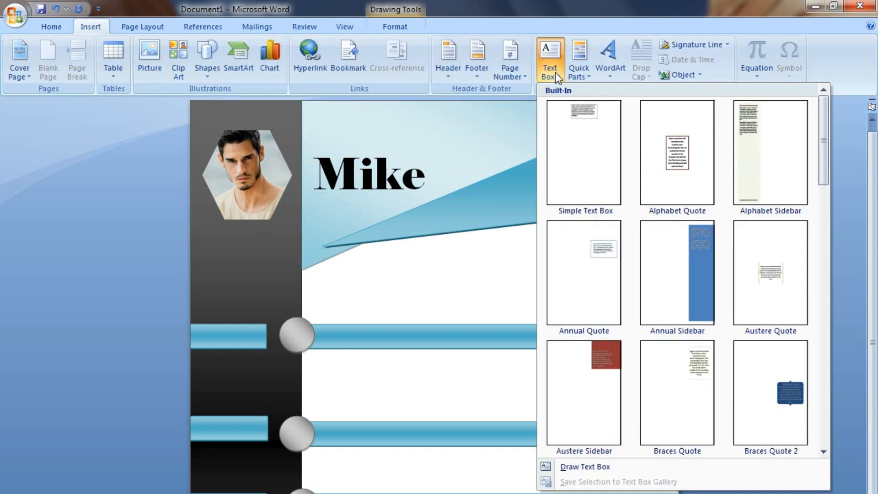
click(567, 467)
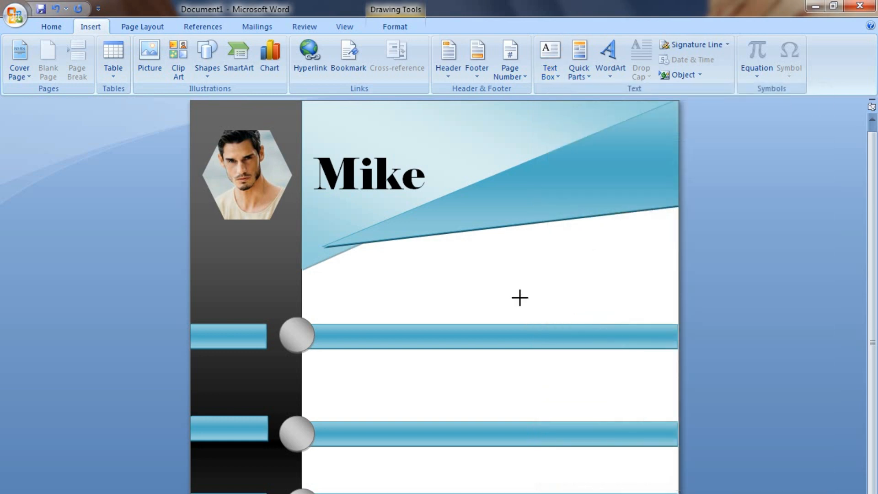
mouse_move(489, 262)
mouse_down()
mouse_move(547, 290)
mouse_move(613, 294)
mouse_up()
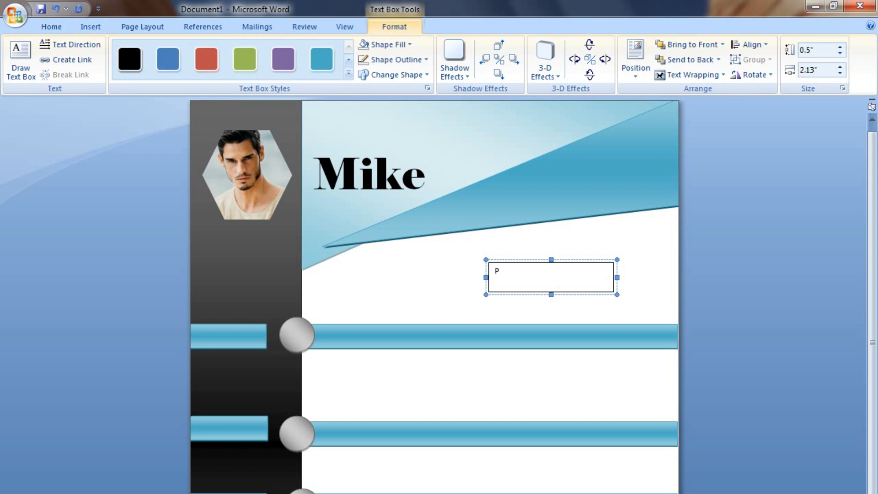
text(Phone)
Enlarge the 'Phone' text to 18 point.
key(shift+Left)
key(shift+Left)
key(shift+Left)
key(shift+Left)
key(shift+Left)
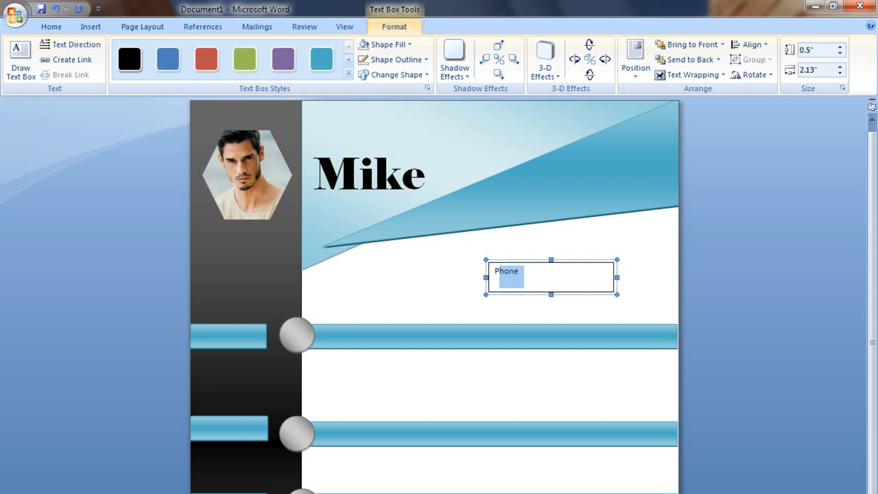
key(ctrl+bracketright)
key(ctrl+bracketright)
key(ctrl+bracketright)
key(ctrl+bracketright)
key(ctrl+bracketright)
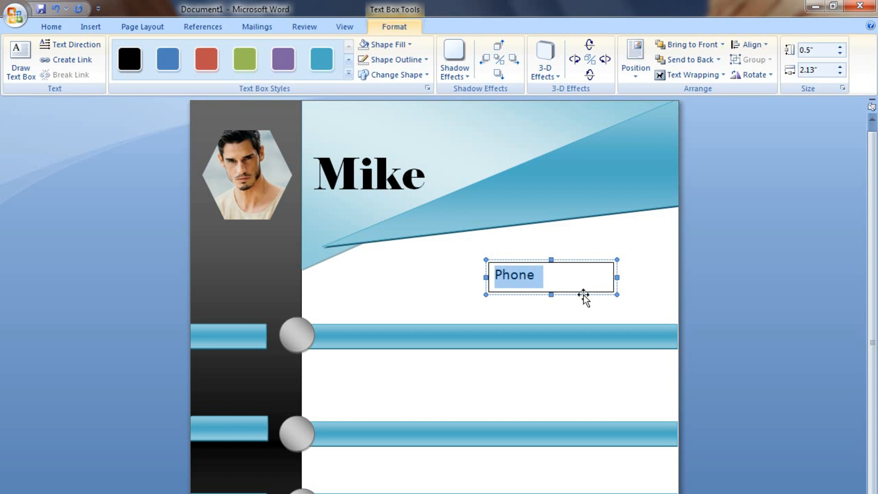
click(515, 281)
drag(543, 278, 494, 278)
click(542, 277)
click(58, 23)
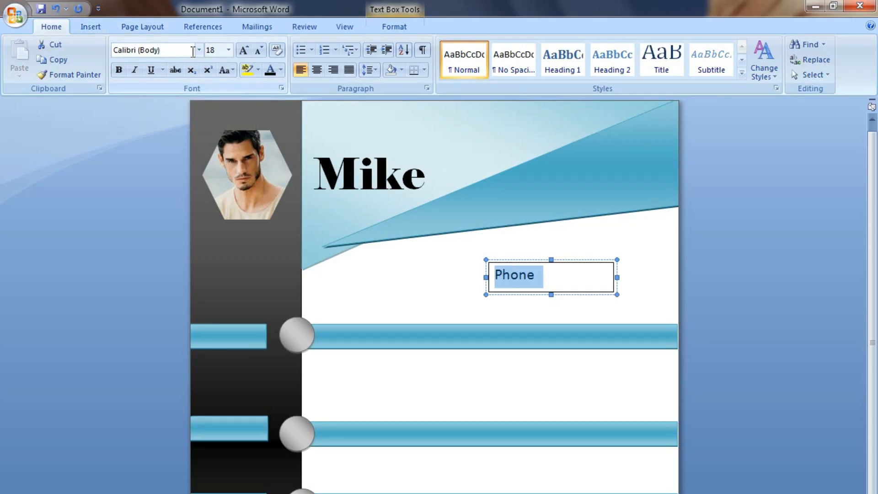
Set 'Phone' in Copperplate Gothic and give its text box No Outline.
click(200, 50)
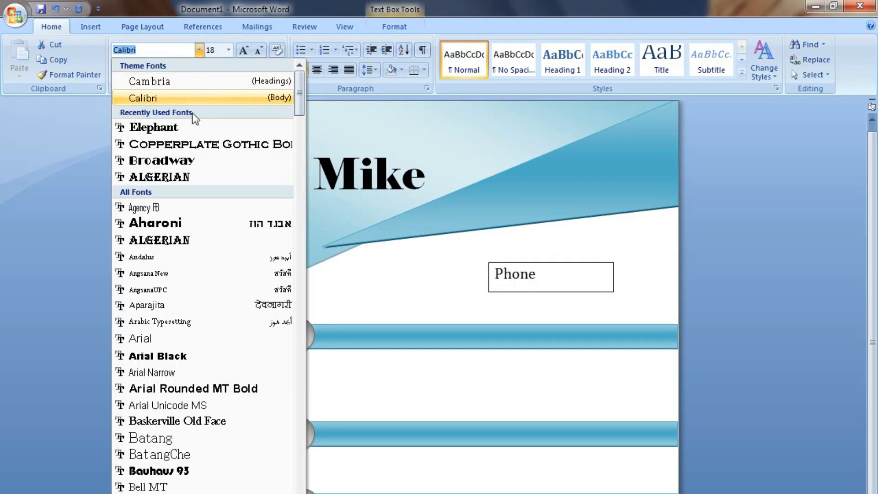
click(187, 144)
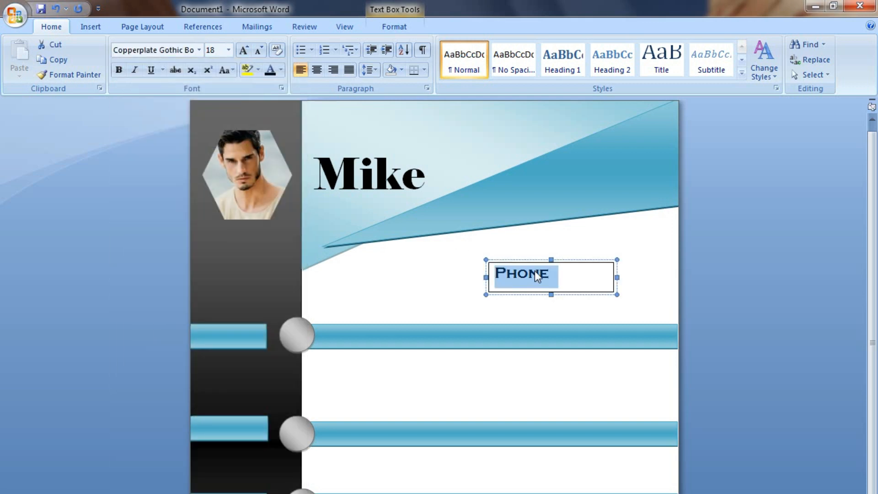
double_click(584, 293)
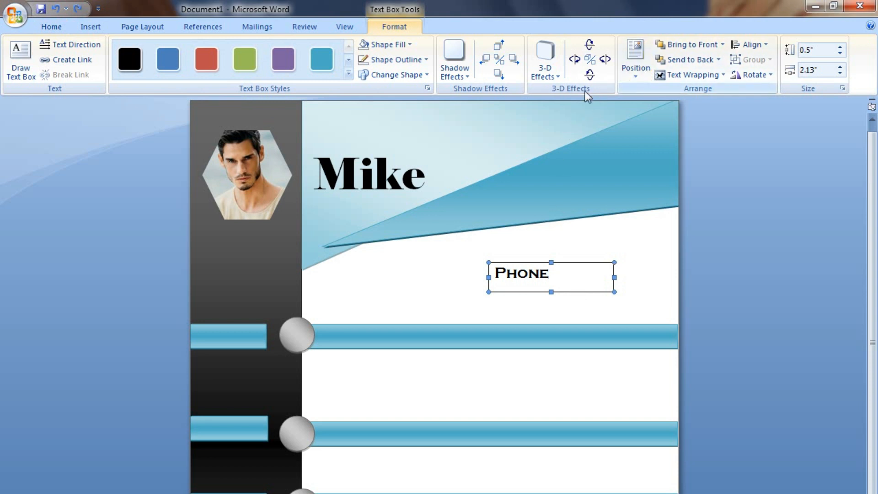
click(403, 62)
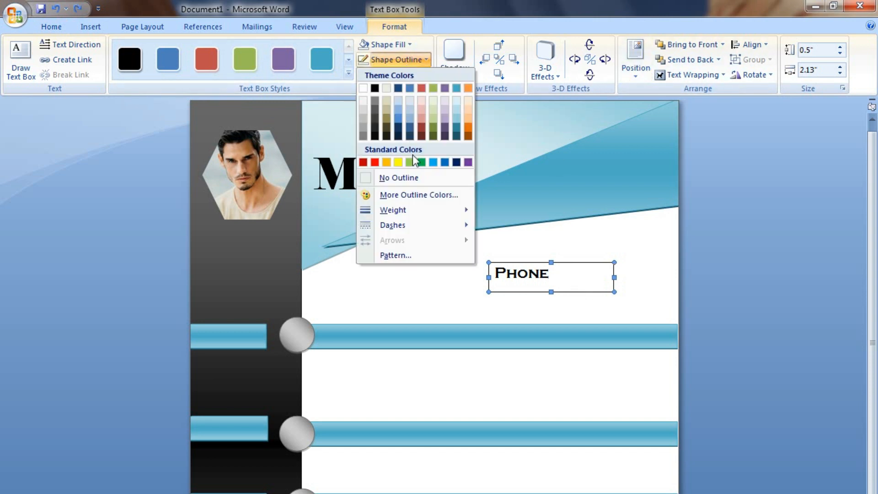
click(399, 59)
click(399, 60)
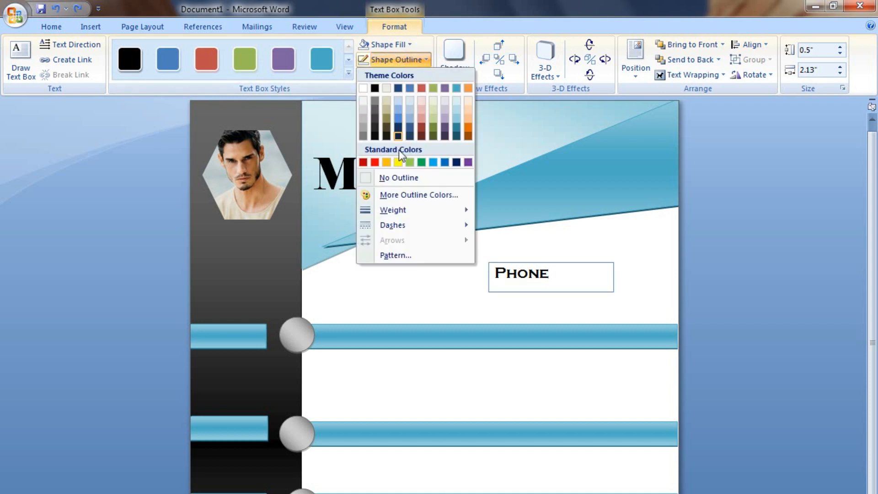
click(399, 179)
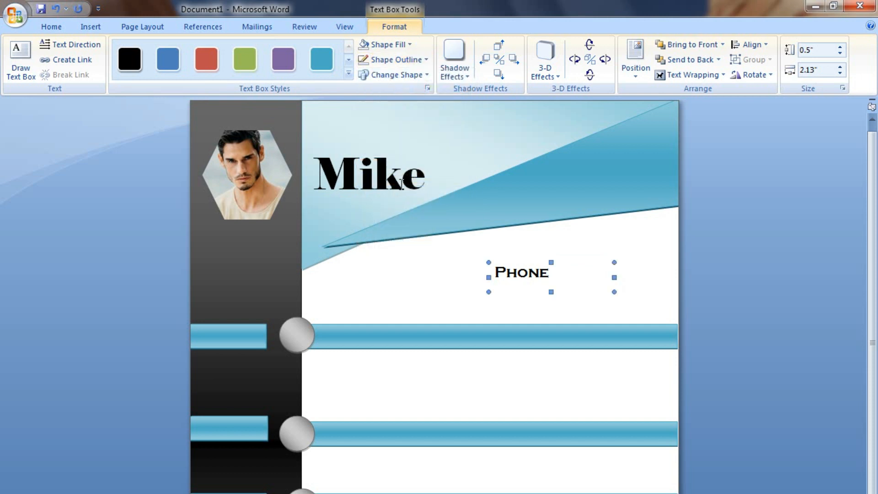
Move the Phone box onto the top sidebar bar and set it to No Fill.
drag(548, 290, 233, 352)
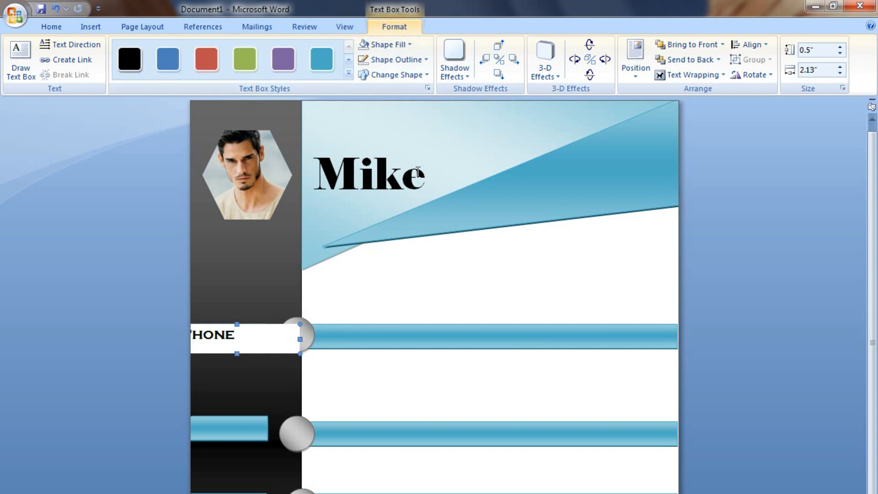
click(398, 45)
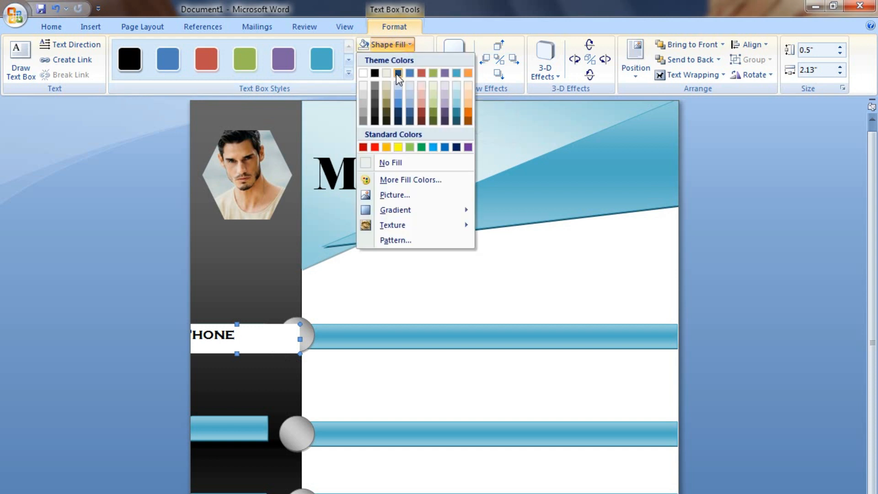
click(384, 162)
Narrow the Phone box from its right side and nudge it right into place.
click(225, 341)
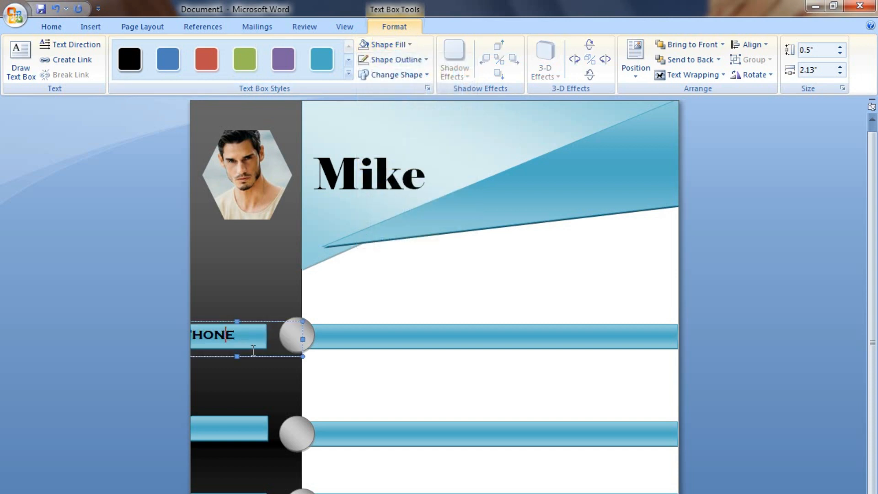
drag(302, 339, 252, 341)
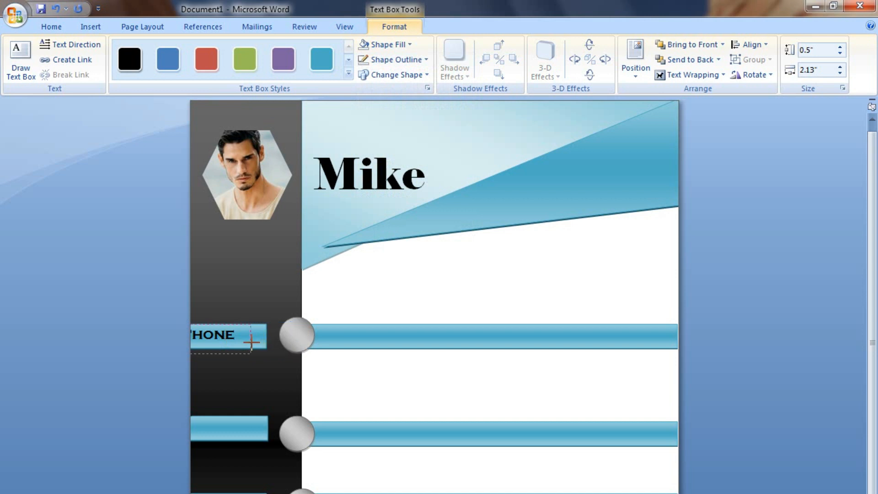
click(237, 353)
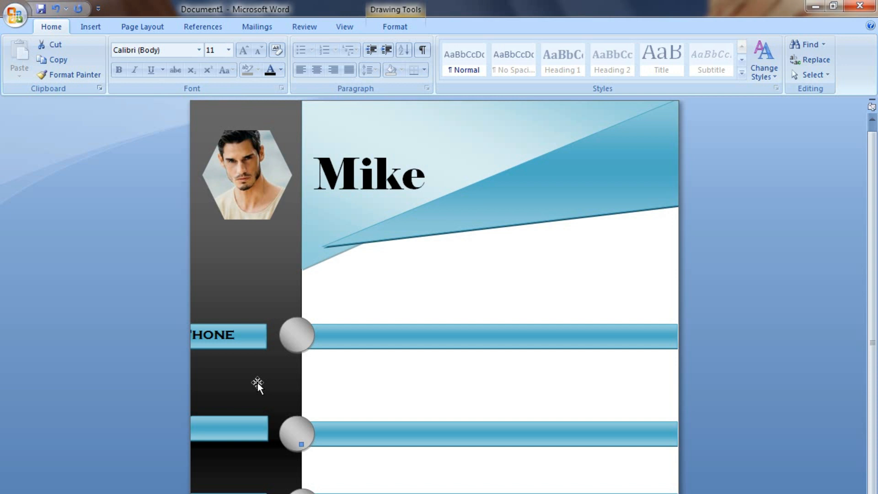
click(227, 337)
click(229, 356)
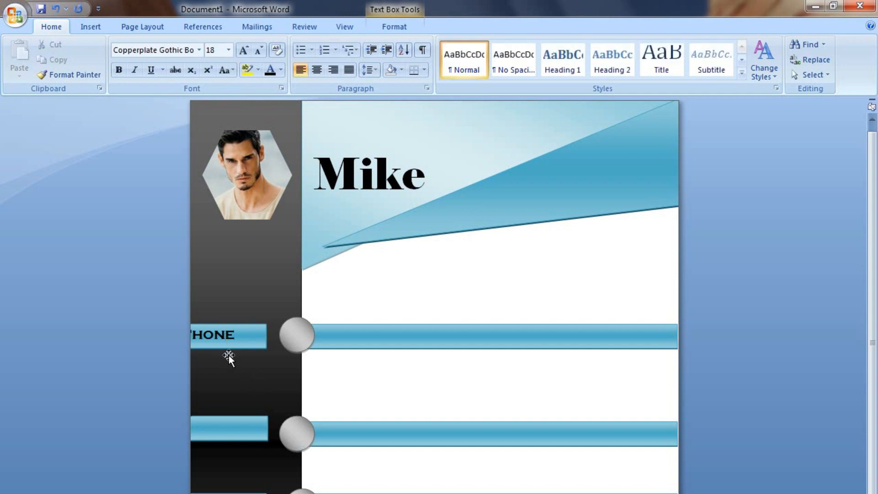
key(Right)
key(Right)
key(Right)
key(Right)
key(Right)
key(Right)
key(Right)
key(Right)
key(Right)
key(Right)
key(Right)
key(Right)
key(Right)
key(Right)
key(Right)
key(Right)
key(Right)
key(Right)
key(Right)
key(Right)
key(Right)
key(Right)
key(Right)
key(Right)
key(Right)
key(Right)
key(Right)
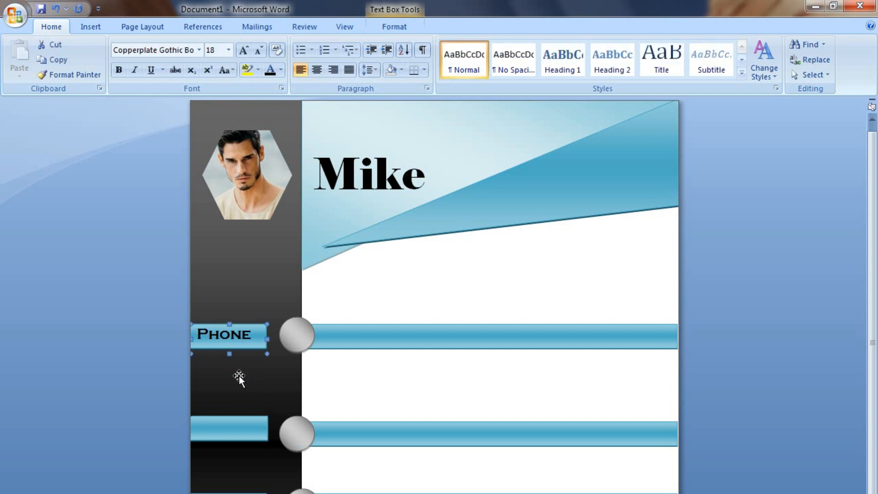
key(Right)
key(Right)
key(Right)
key(Right)
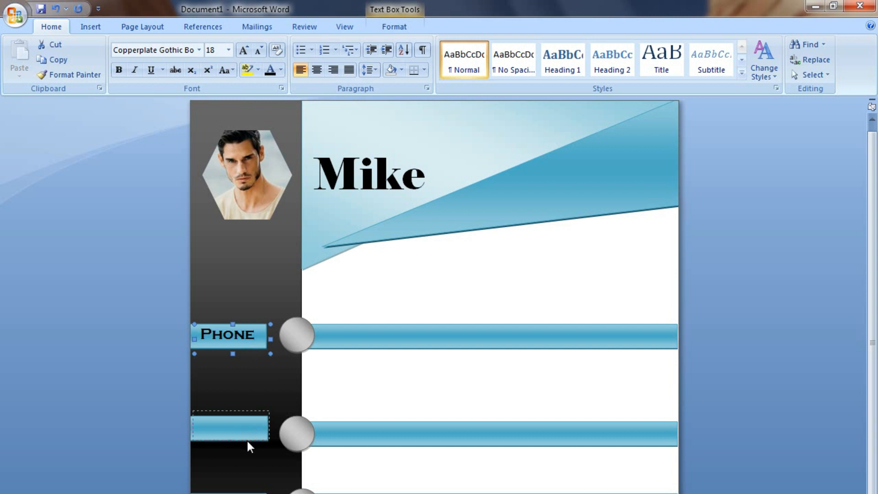
Duplicate the Phone label onto the second, third and fourth cyan bars, aligning each copy.
drag(248, 440, 248, 443)
key(Down)
key(Down)
key(Down)
key(Down)
key(Down)
key(Down)
key(Down)
key(Down)
key(Down)
key(Down)
key(Down)
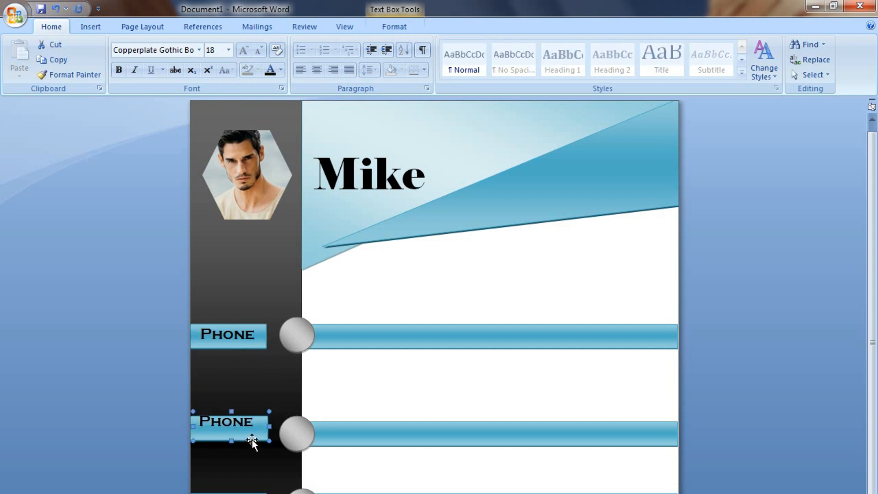
click(252, 429)
drag(247, 450, 243, 489)
drag(244, 314, 242, 316)
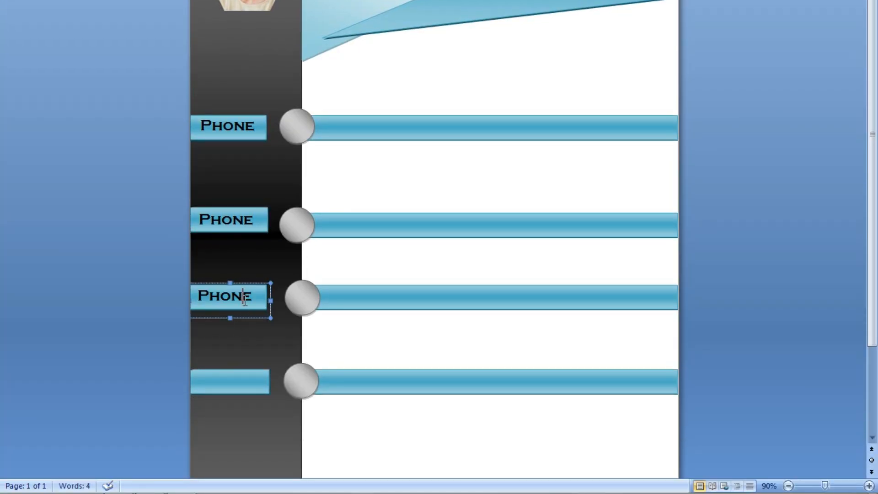
drag(246, 313, 245, 312)
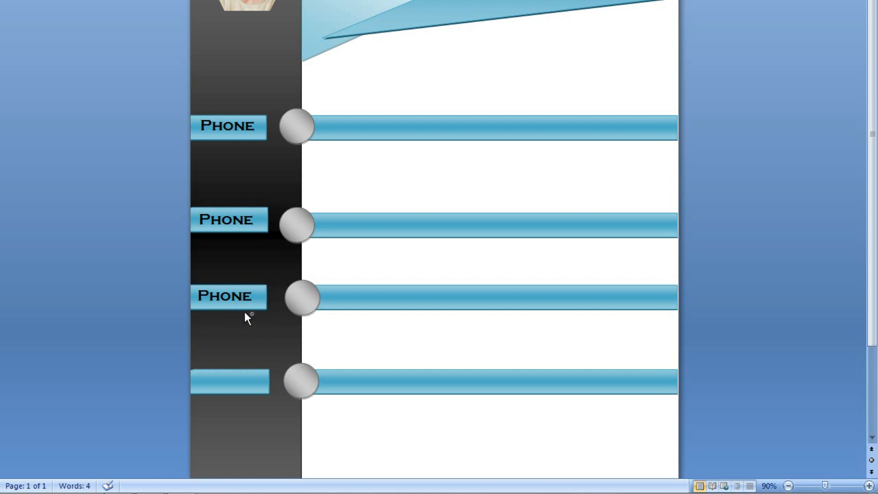
drag(252, 391, 250, 393)
drag(254, 220, 200, 226)
Retype the second label as 'Gmail ID' and widen its box so the text fits.
text(gmail)
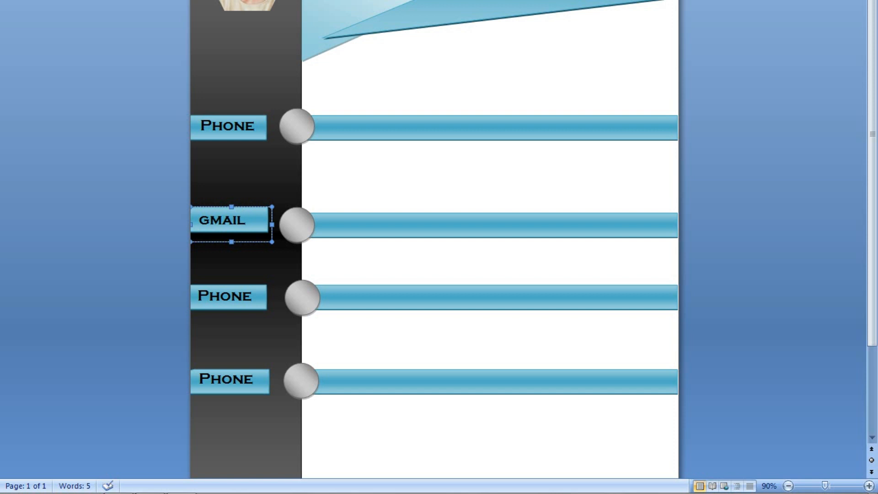
text( i)
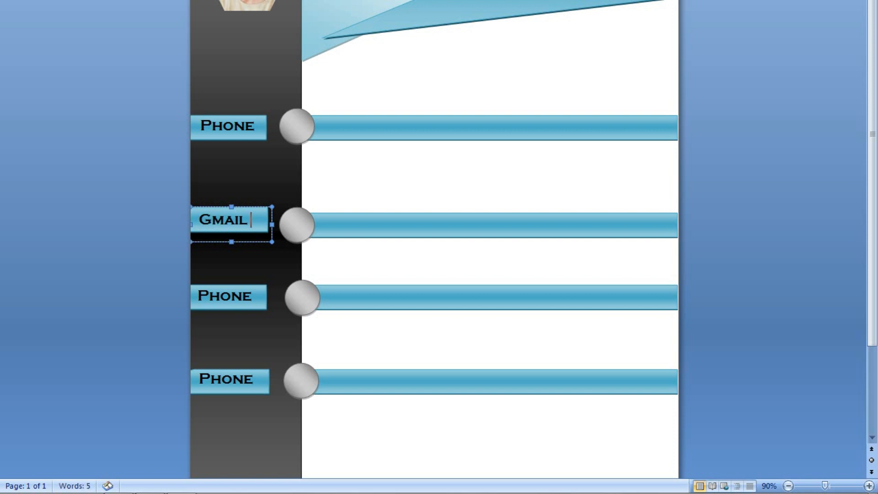
key(BackSpace)
key(BackSpace)
drag(273, 225, 289, 225)
key(Left)
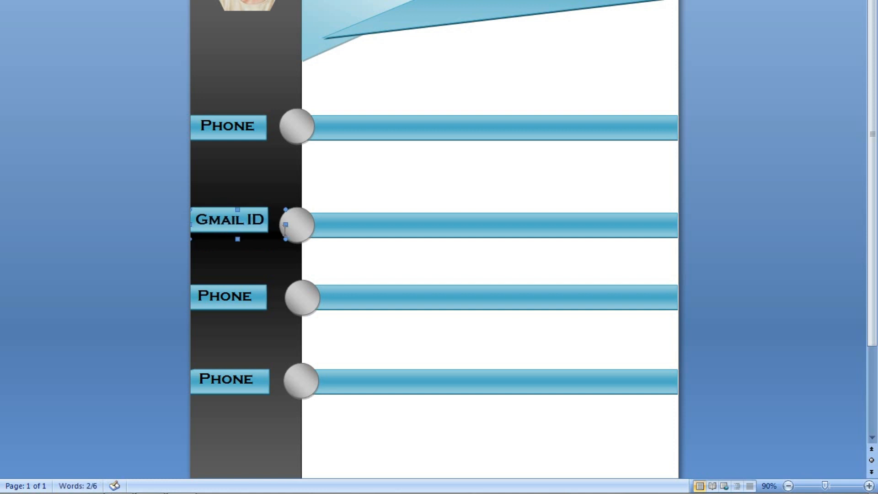
click(252, 300)
drag(253, 300, 202, 302)
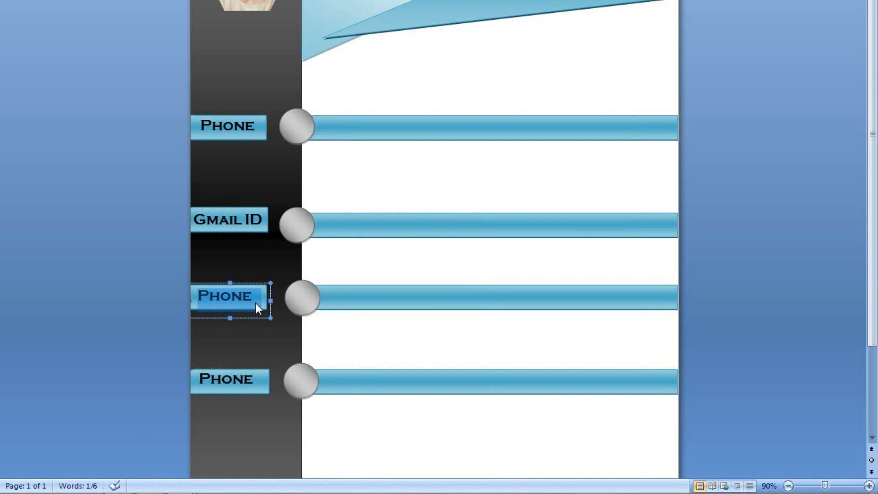
Type 'Adress' over the third label's Phone text and copy the word.
scroll(288, 254, down, 1)
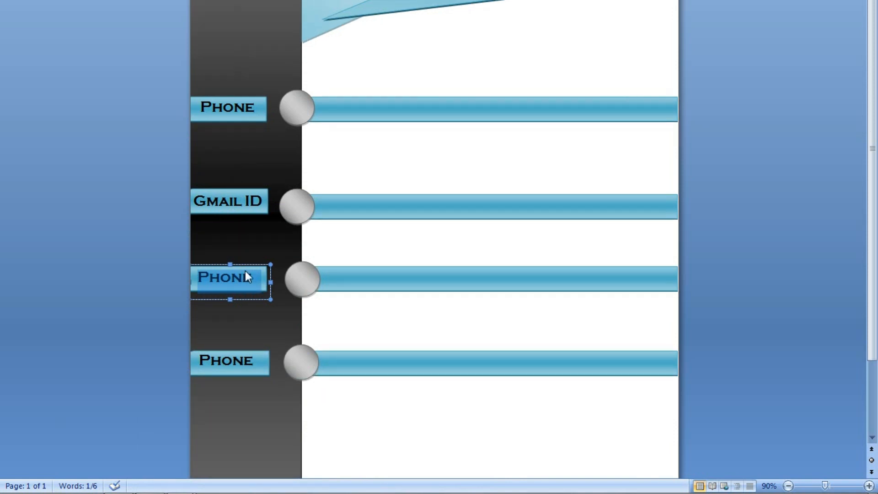
text(Adre)
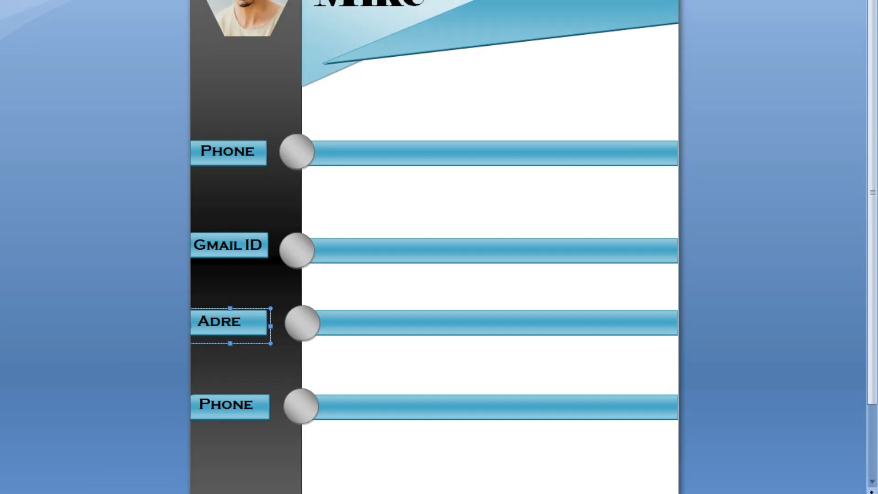
text(ss)
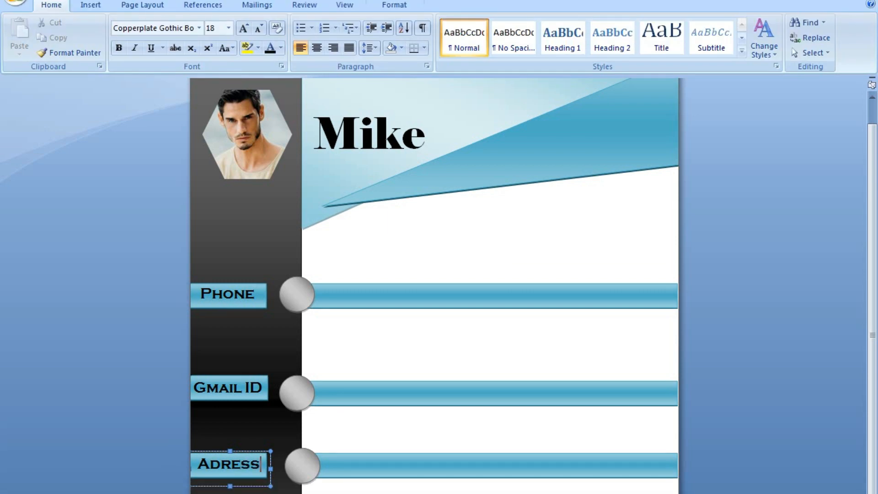
key(Escape)
click(242, 464)
right_click(241, 464)
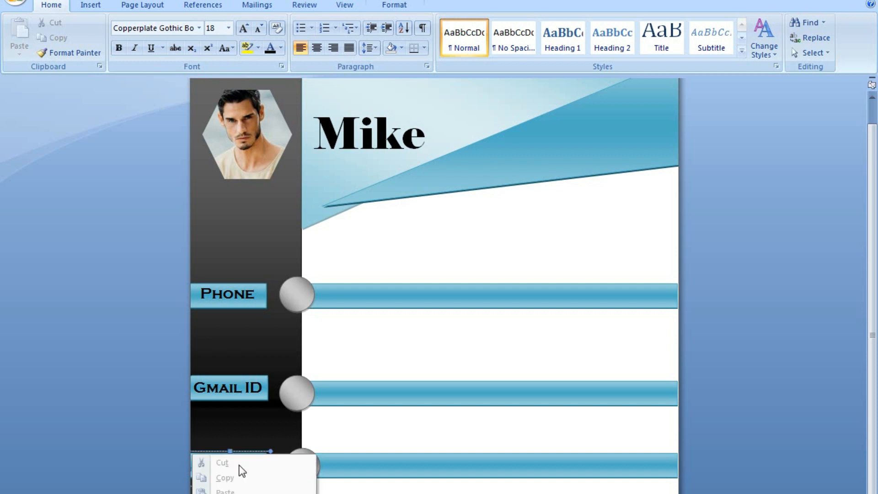
key(Escape)
key(Right)
key(shift+Right)
drag(260, 464, 200, 473)
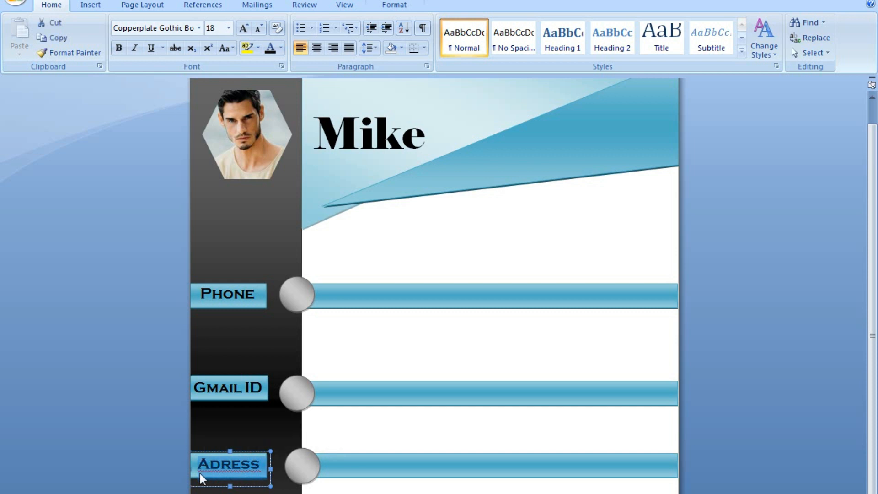
key(ctrl+c)
Paste the word onto the page, correct it to 'Address' from the spelling suggestions, and cut it.
click(548, 223)
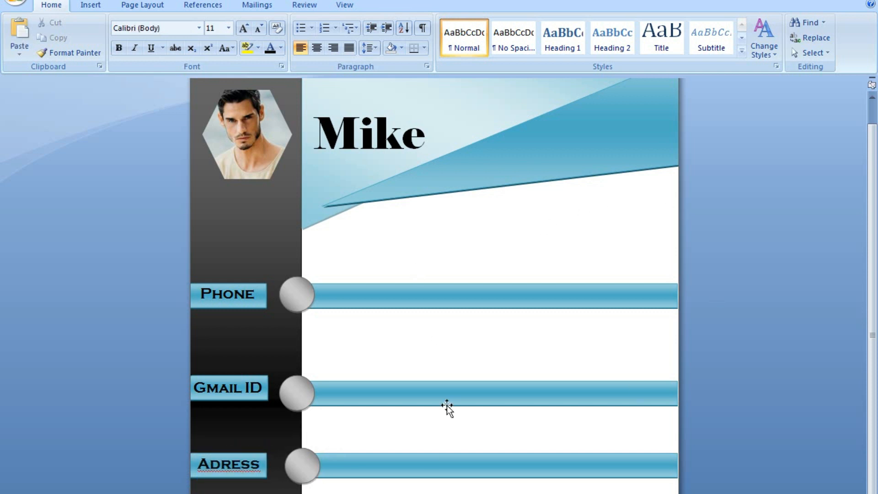
double_click(460, 325)
key(ctrl+v)
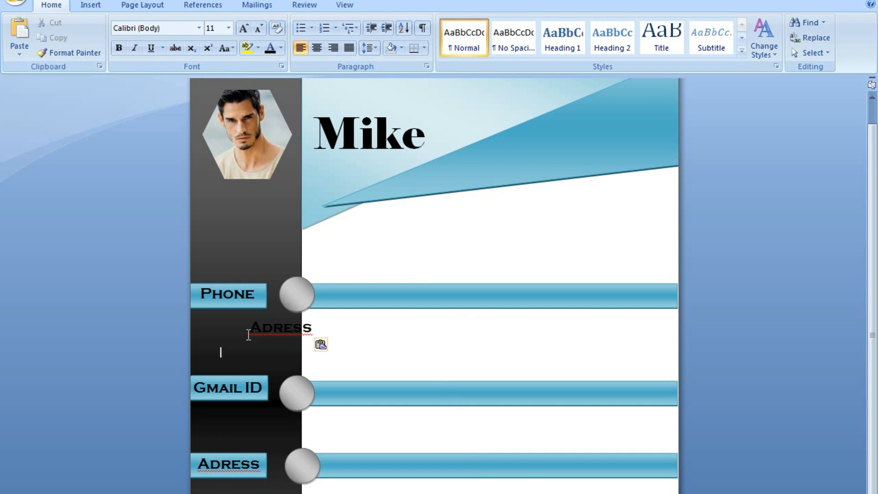
click(276, 328)
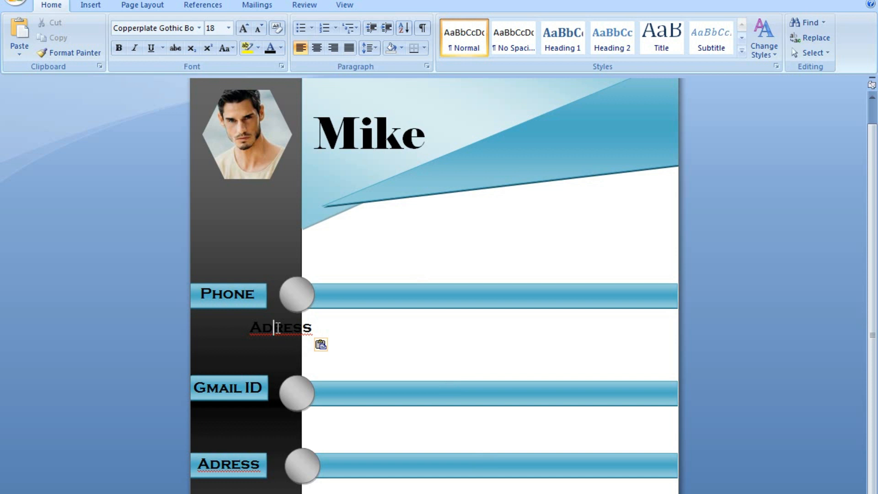
right_click(276, 327)
key(Down)
key(Return)
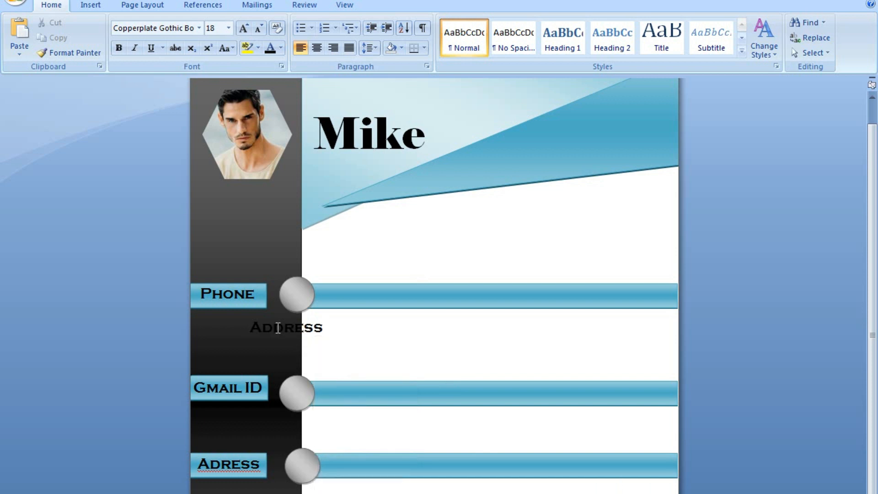
triple_click(277, 328)
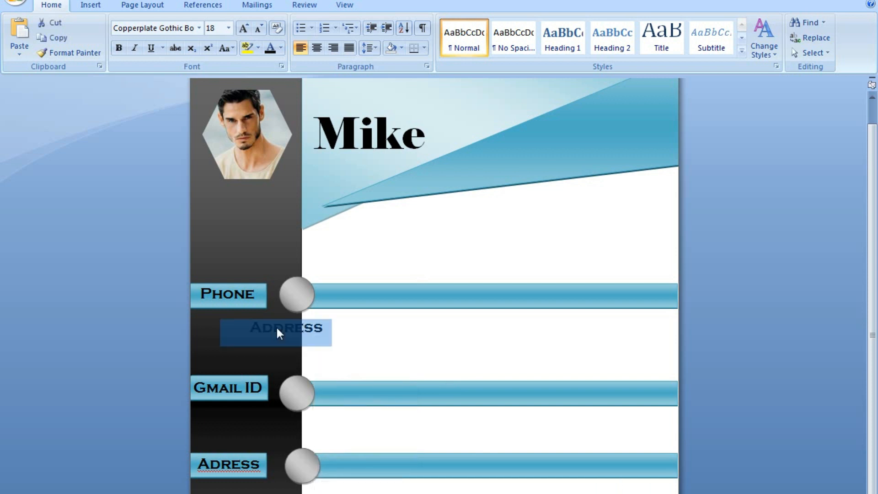
key(BackSpace)
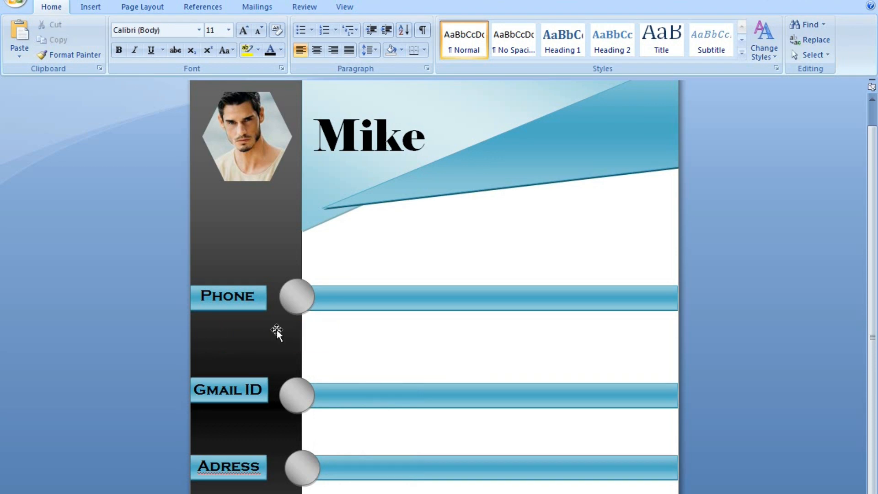
Paste 'Address' into the third label, clear the stray blank line, and widen the box to fit.
click(192, 473)
key(ctrl+v)
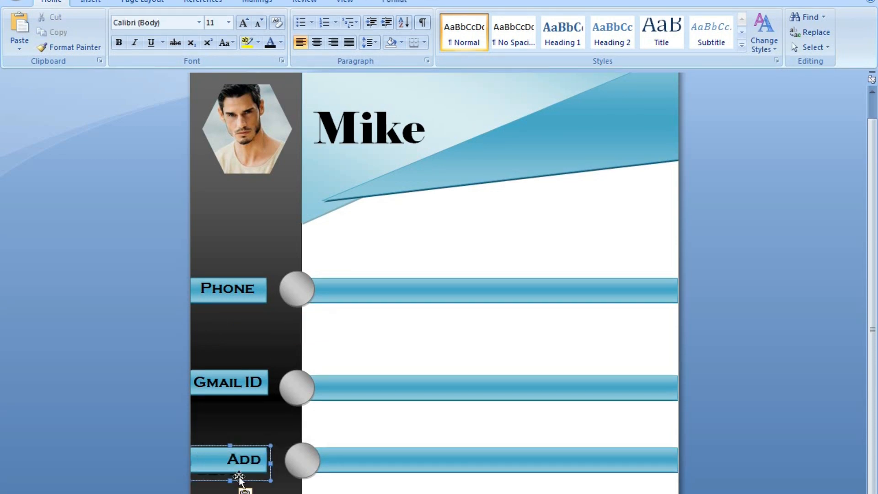
key(BackSpace)
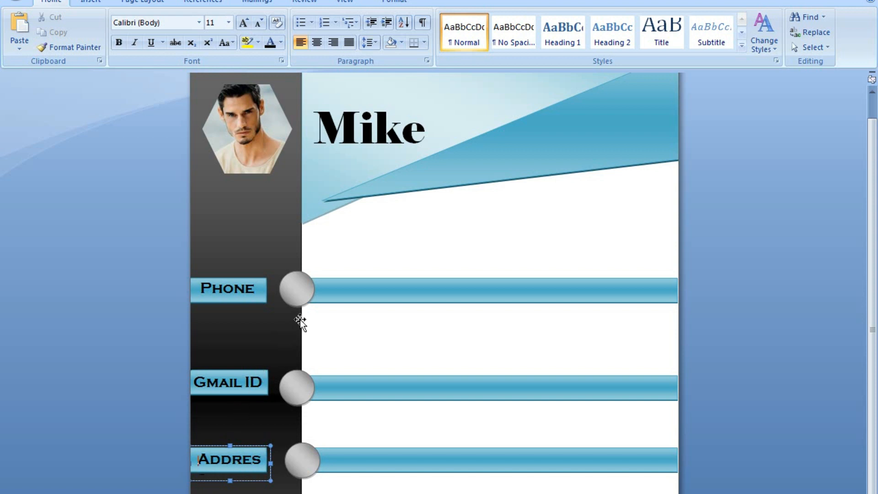
click(287, 324)
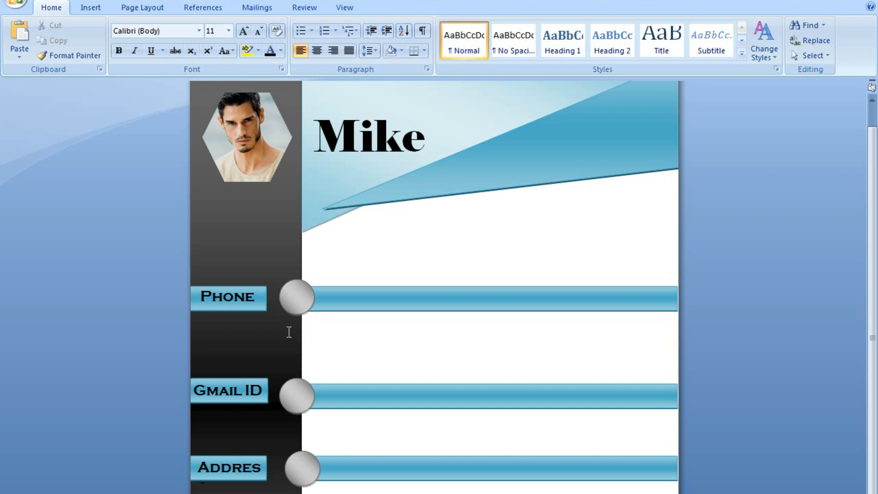
double_click(288, 331)
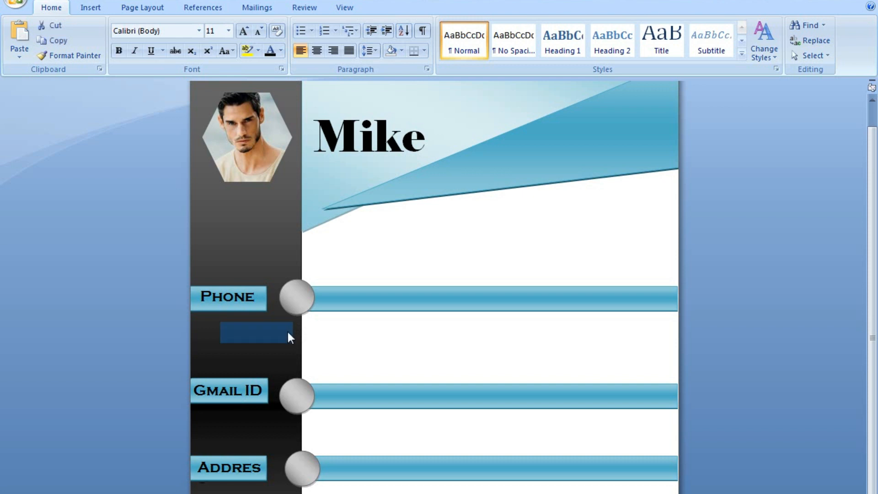
click(287, 330)
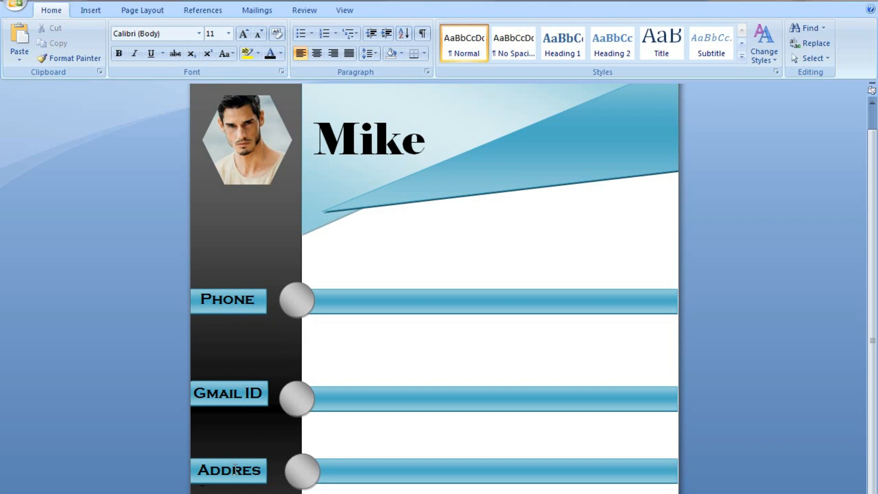
click(233, 454)
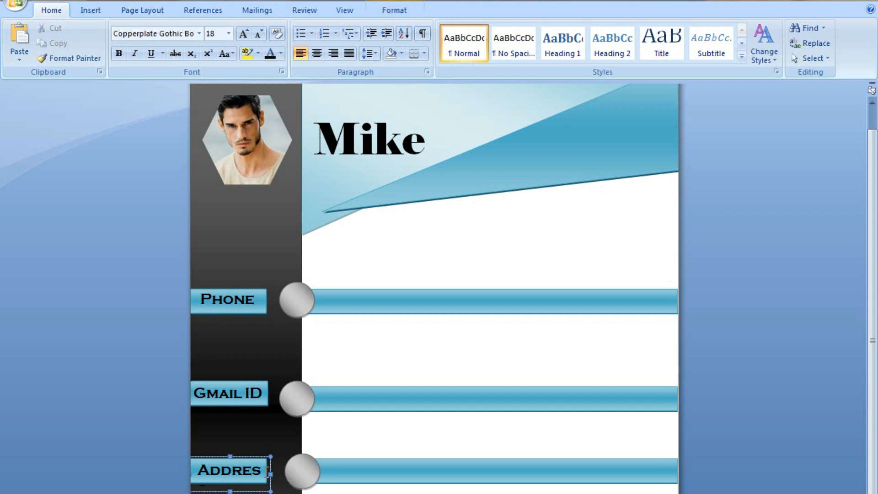
mouse_move(268, 473)
mouse_down()
mouse_move(283, 474)
mouse_move(275, 489)
mouse_up()
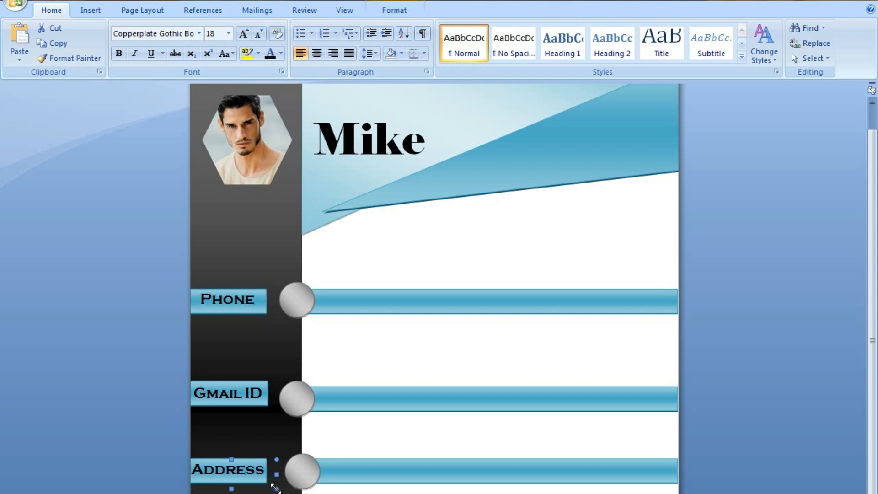
click(264, 307)
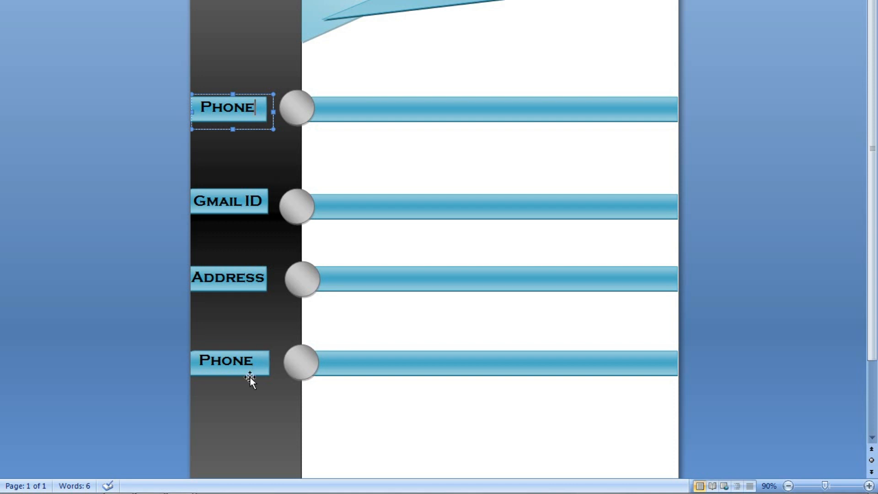
Retype the bottom label as 'Languages', widen its box, and reduce the font size one step.
click(259, 358)
drag(259, 358, 202, 358)
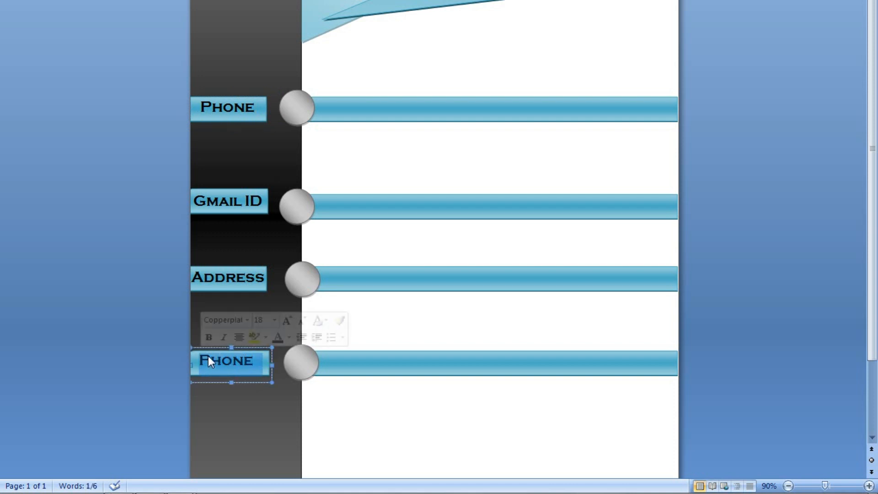
text(Languag)
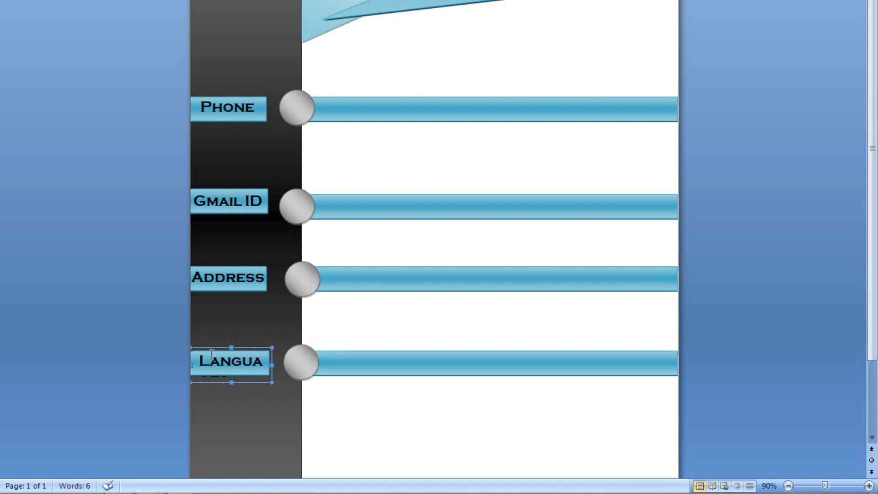
click(301, 363)
drag(298, 360, 193, 362)
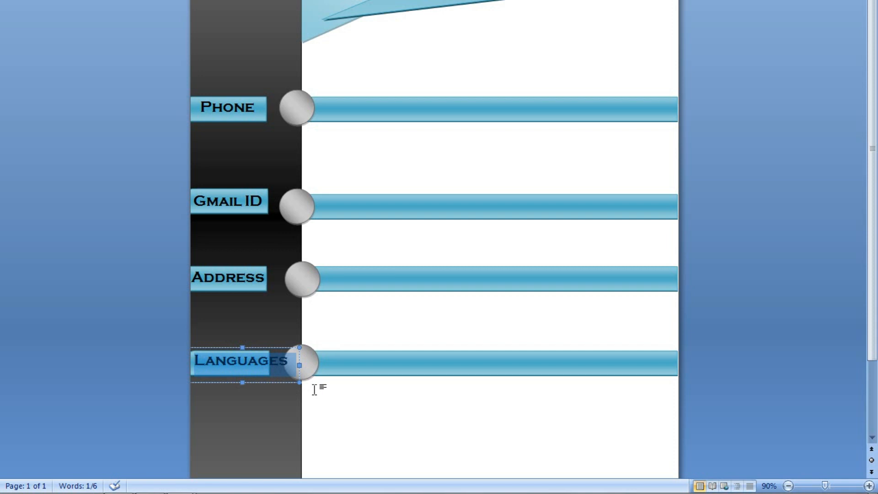
key(ctrl+shift+comma)
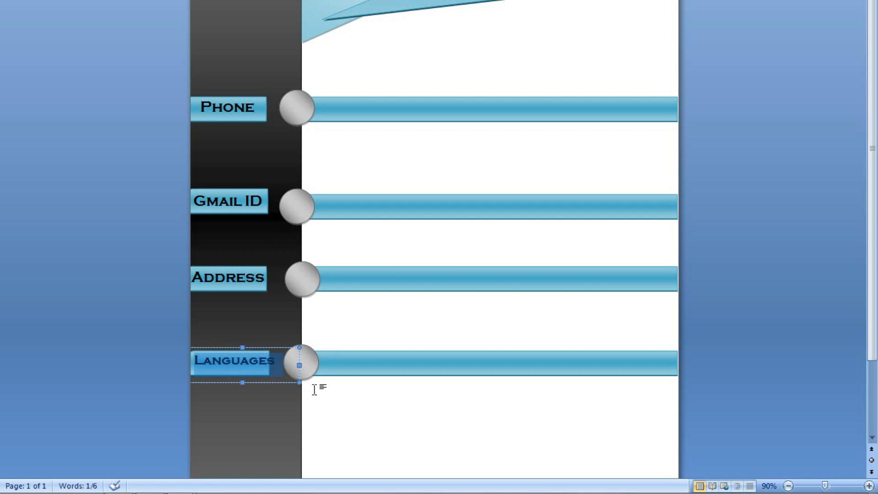
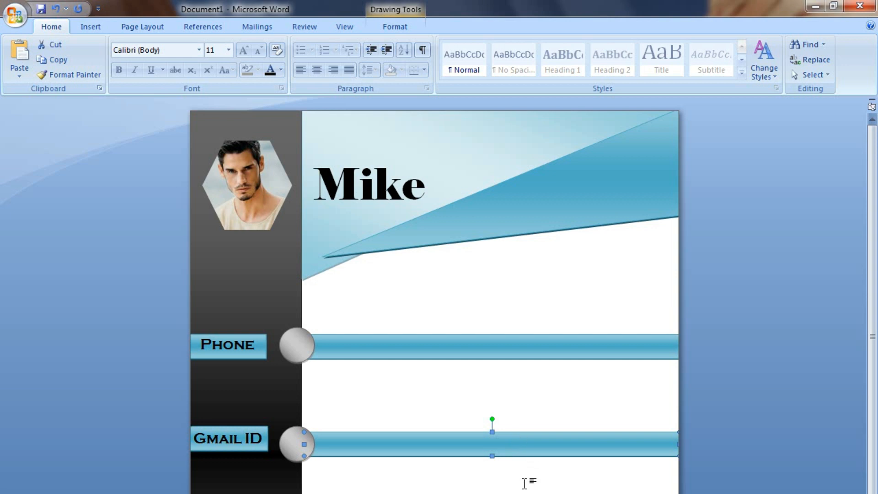
Deselect the Gmail ID bar to leave the finished header layout.
click(525, 493)
Draw a 0.94" × 4.84" text box in the white space below the Mike banner.
click(96, 26)
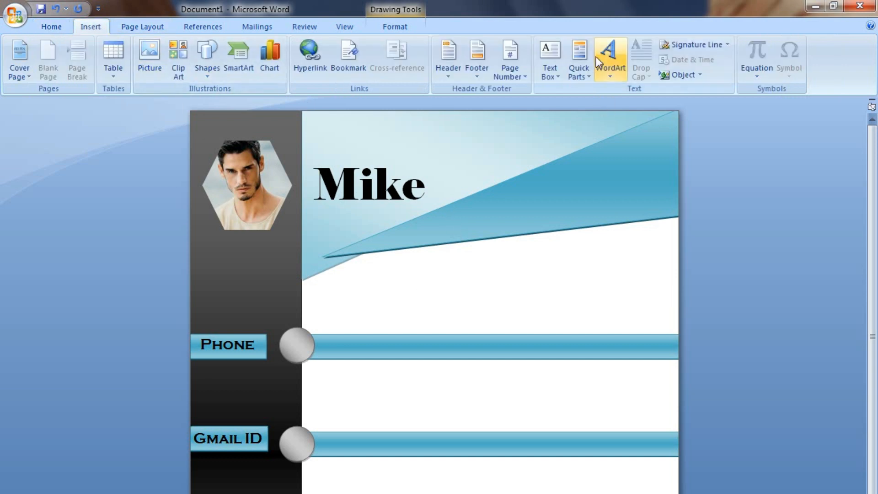
click(554, 71)
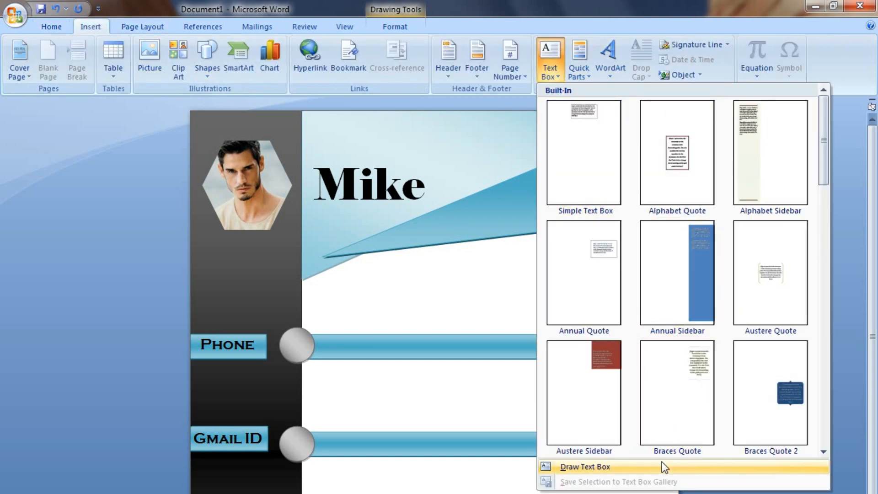
click(620, 467)
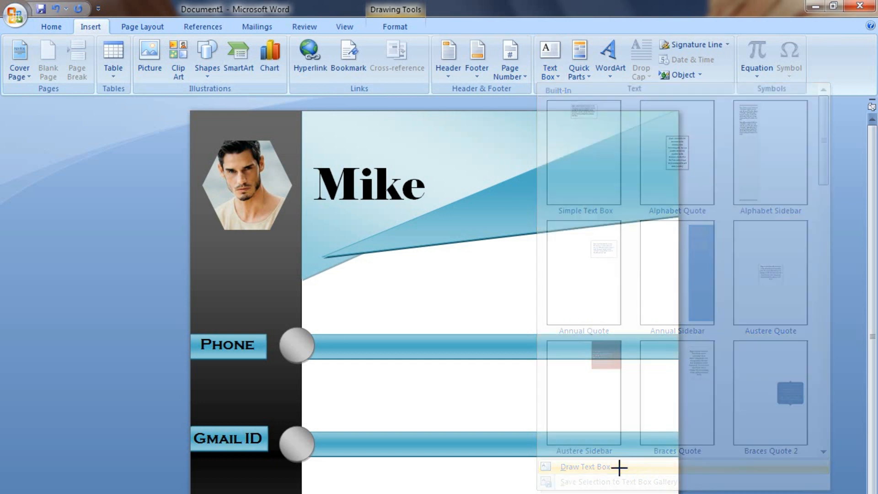
drag(378, 268, 665, 324)
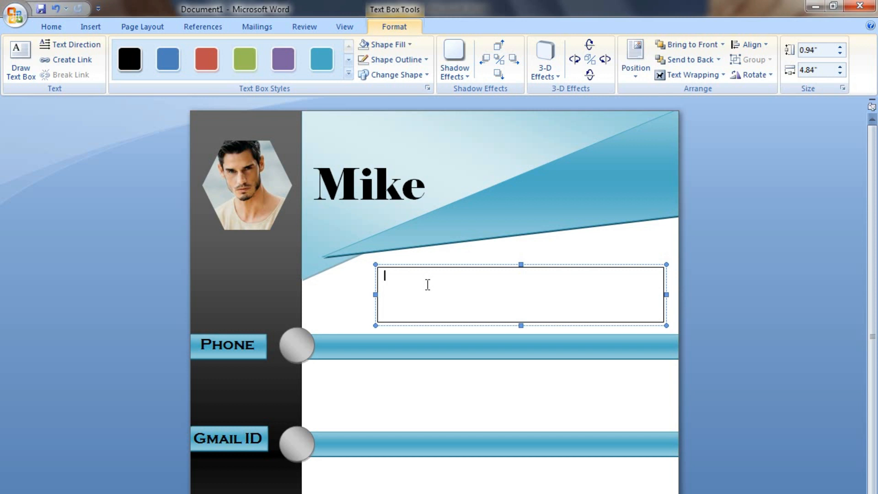
Paste the portfolio-management summary into the box and set it to 12 pt.
text(Expert at managing multi-asset portfolio accounts, making investment recommendations, and)
click(497, 276)
key(shift+Down)
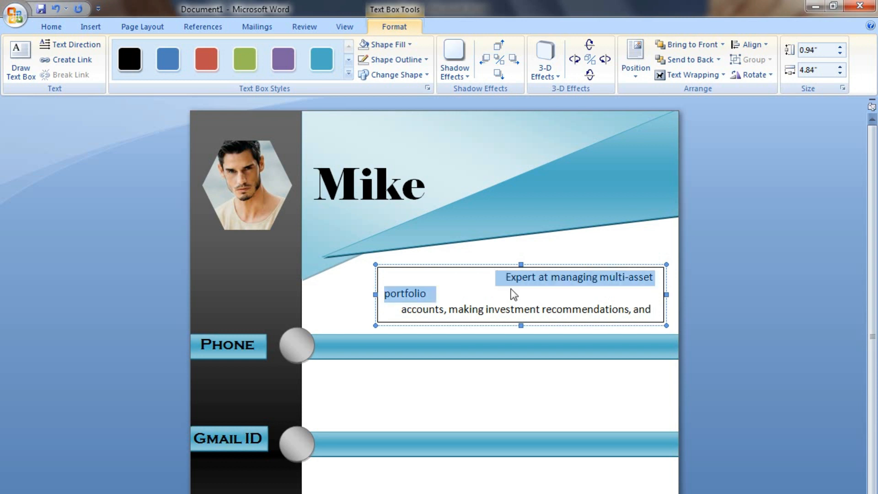
key(shift+Down)
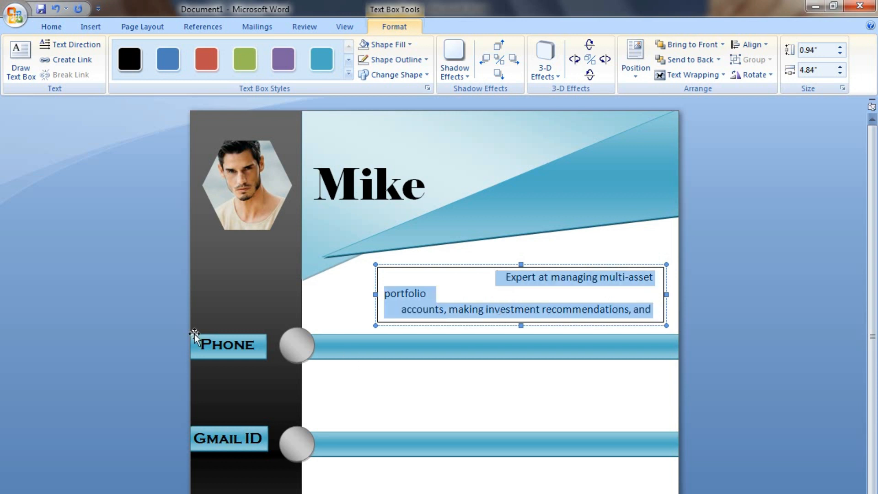
click(52, 25)
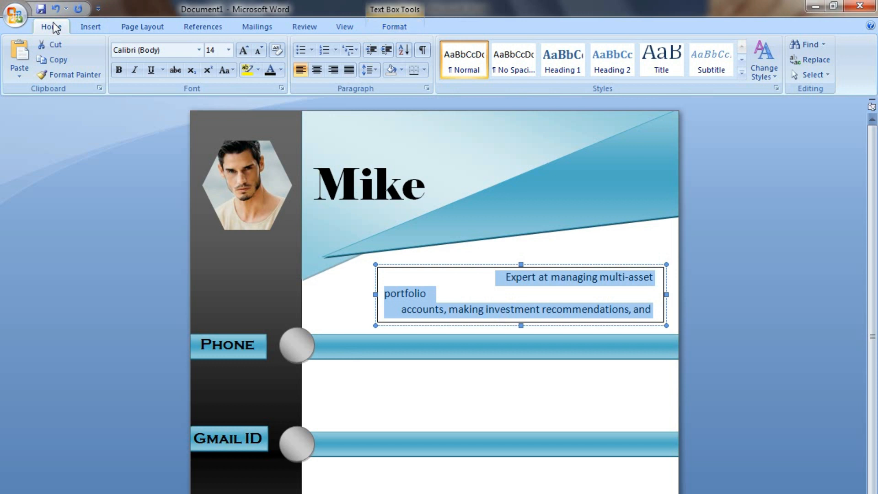
click(229, 50)
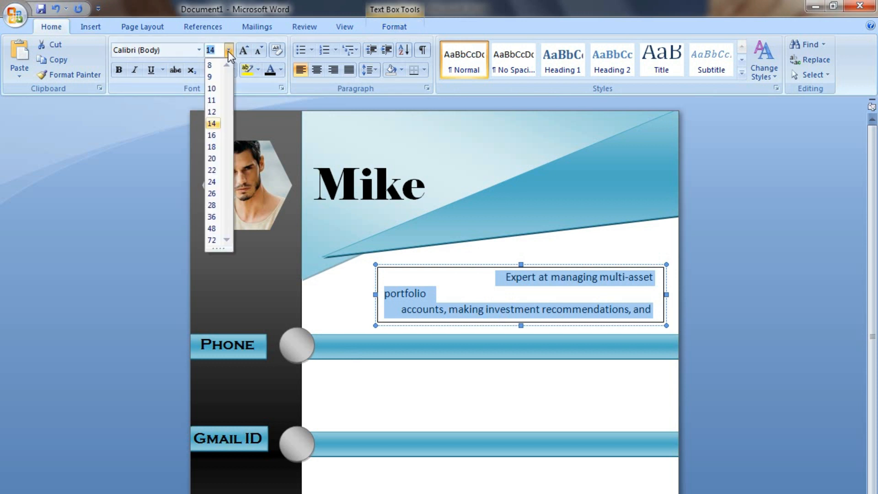
click(212, 112)
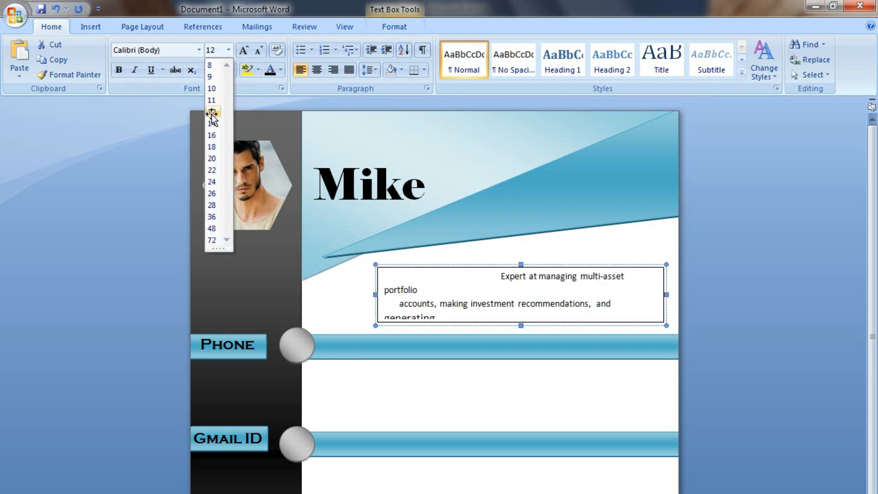
Remove the stray line breaks and spaces so the summary reads as one paragraph.
click(421, 290)
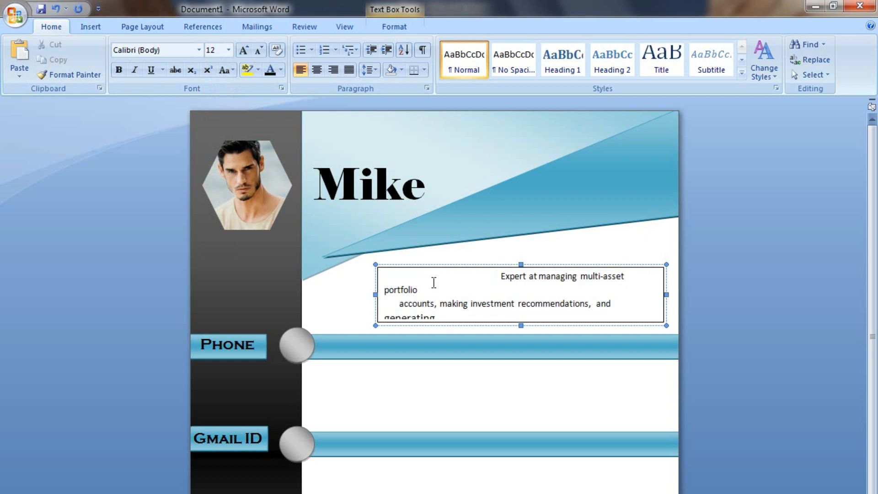
key(Down)
key(Left)
key(Left)
key(Left)
key(BackSpace)
key(BackSpace)
key(BackSpace)
key(BackSpace)
key(BackSpace)
key(BackSpace)
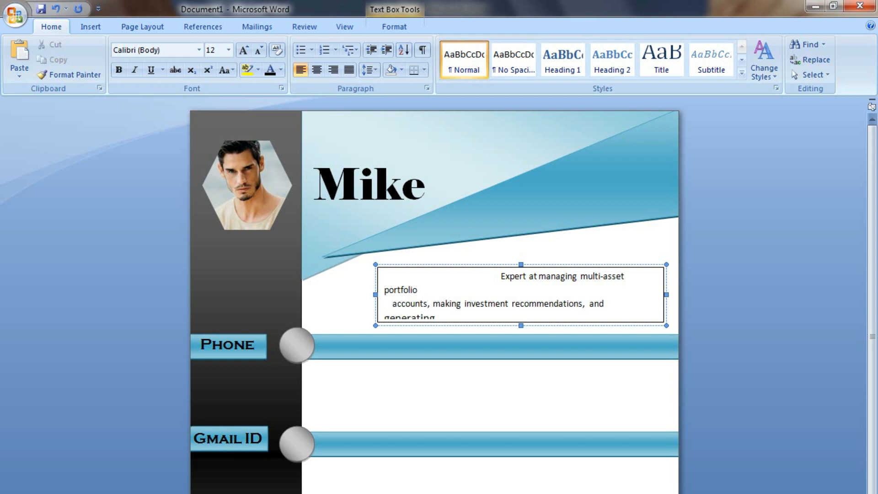
key(BackSpace)
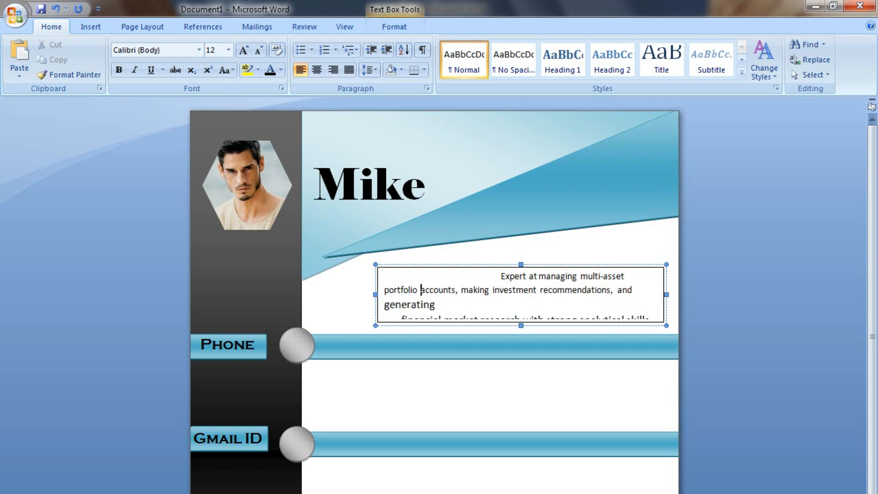
key(Down)
key(Right)
key(Right)
key(Right)
key(Delete)
key(Delete)
key(Delete)
key(Delete)
key(Delete)
key(Delete)
key(Delete)
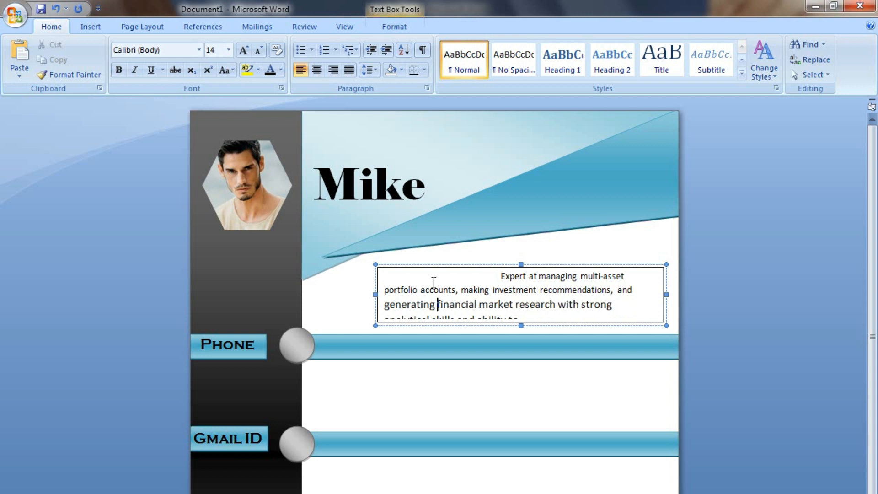
key(Down)
drag(522, 323, 521, 371)
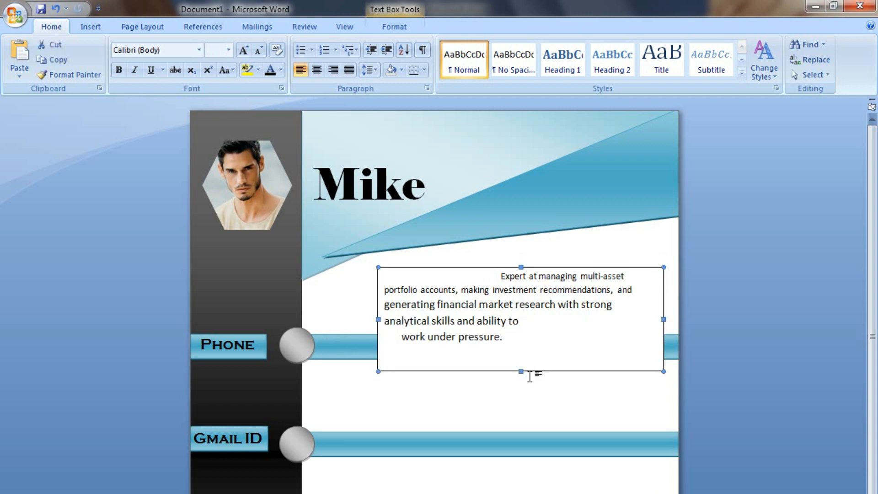
click(525, 322)
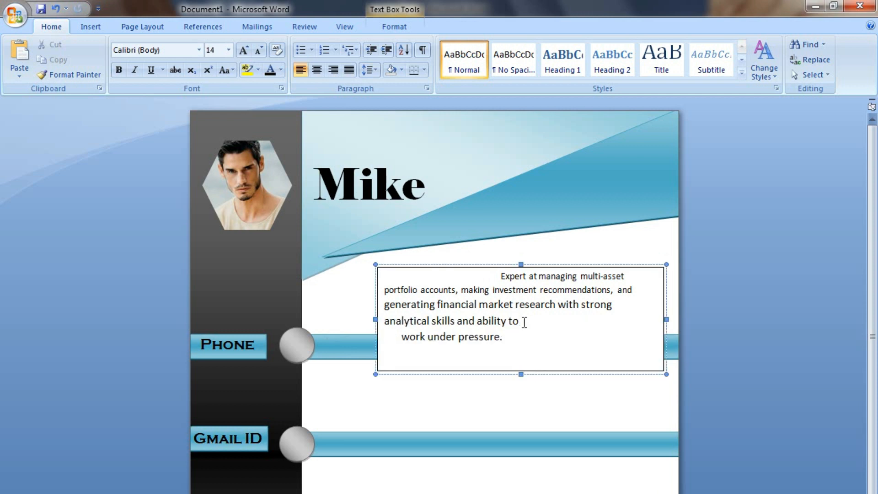
key(Delete)
key(Delete)
key(Delete)
key(Delete)
key(Delete)
key(Delete)
key(Delete)
Apply 12 pt to the whole summary paragraph and shrink the box to fit.
drag(629, 328, 498, 279)
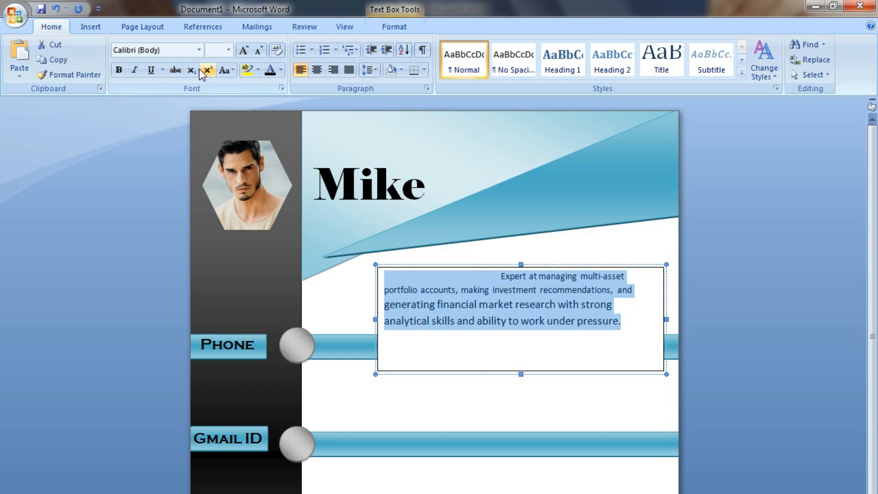
click(229, 51)
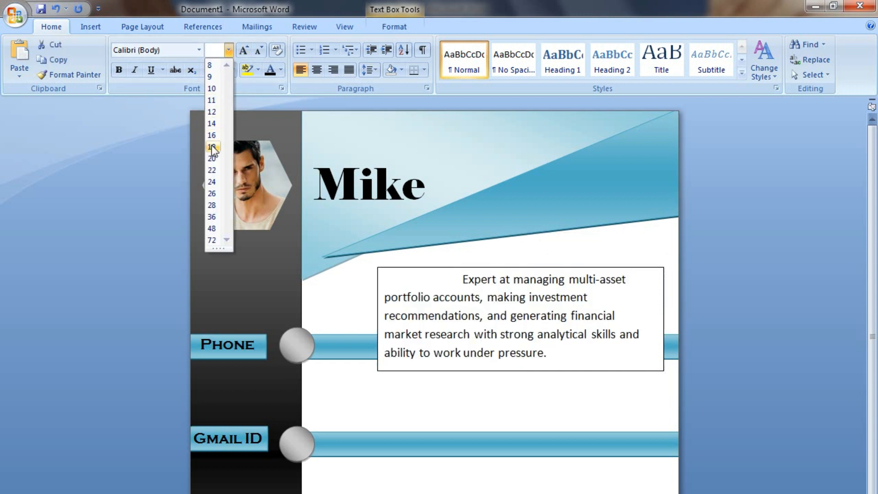
click(210, 112)
drag(521, 371, 511, 322)
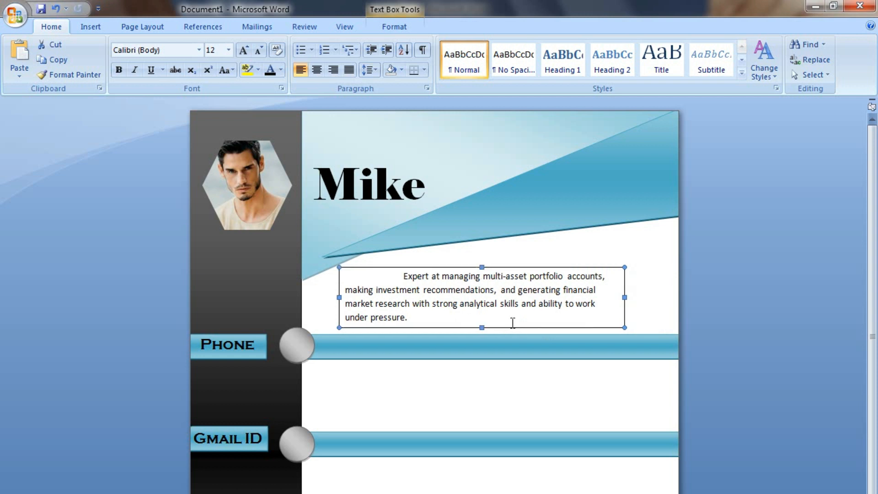
Lower the Phone bar and its circle slightly.
click(496, 353)
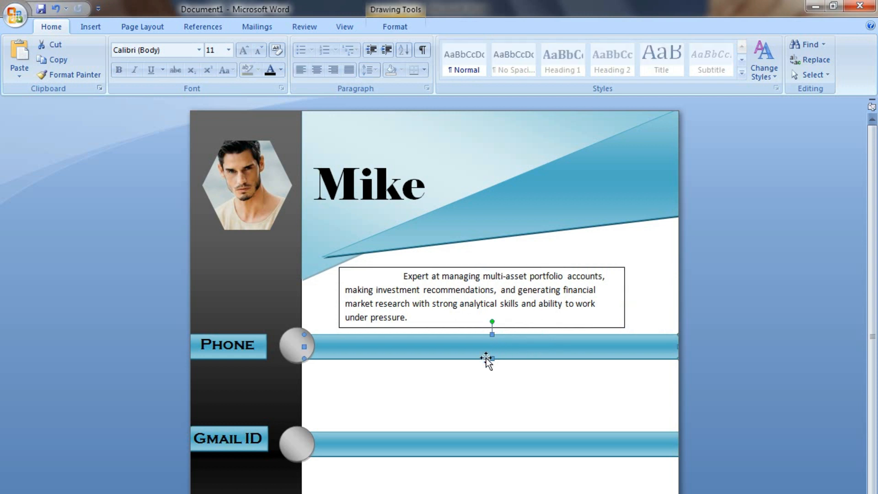
drag(480, 360, 480, 372)
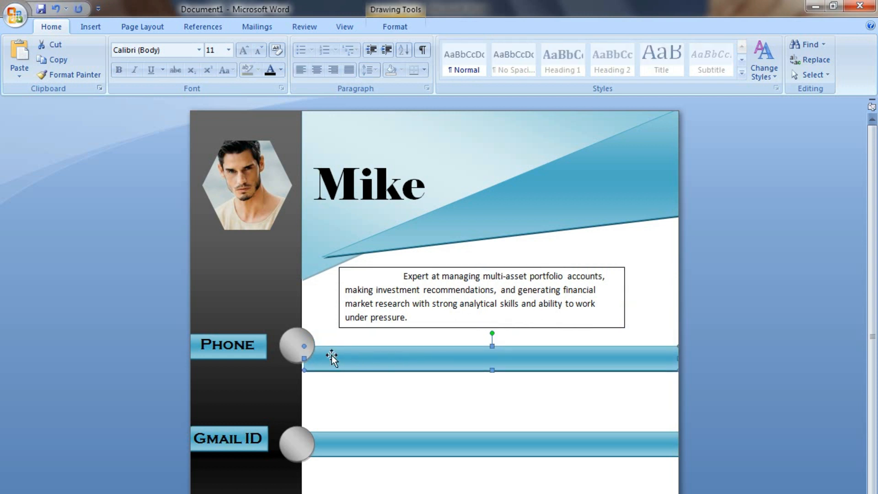
click(293, 349)
key(Down)
key(Down)
key(Down)
key(Down)
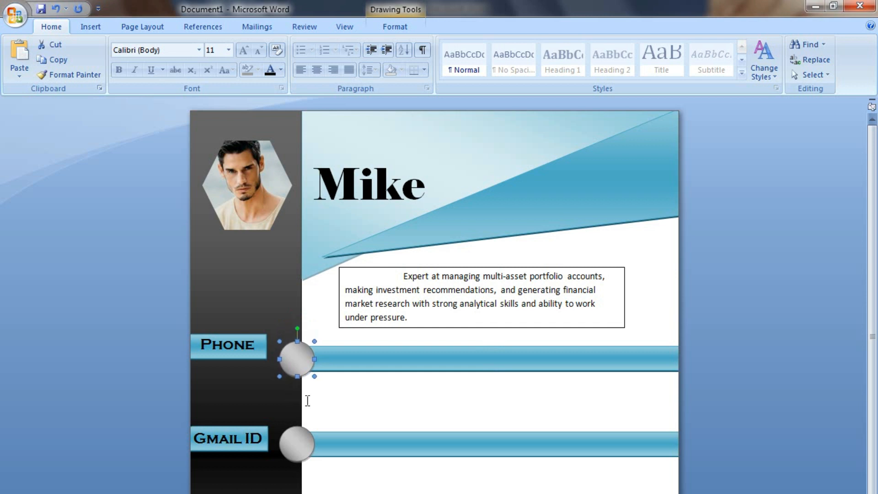
Enlarge the summary text to 13 pt and make its box slightly taller.
click(508, 321)
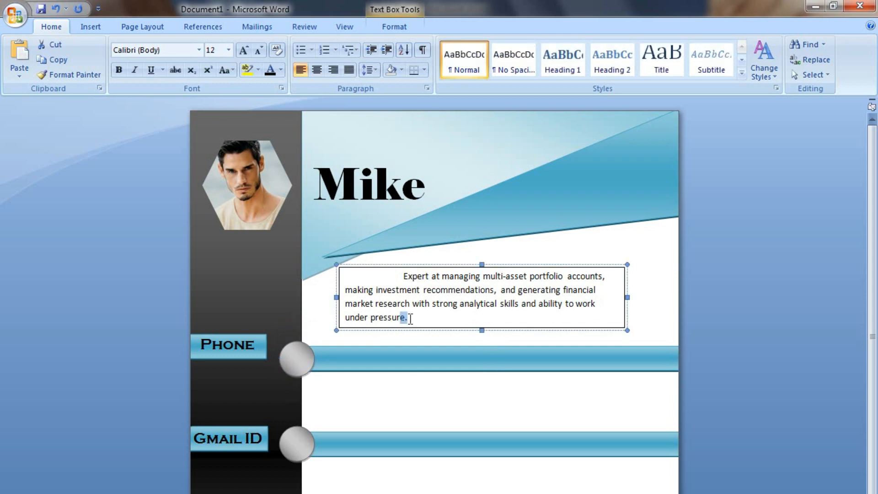
drag(412, 318, 398, 277)
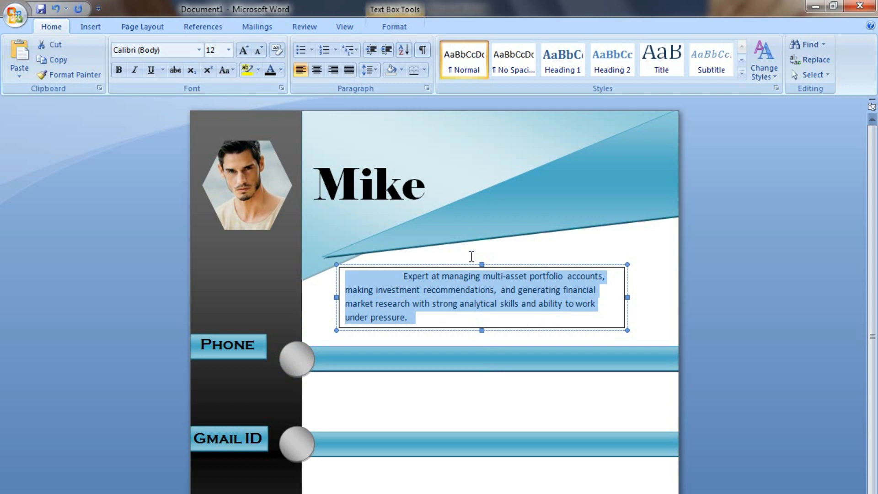
key(ctrl+bracketright)
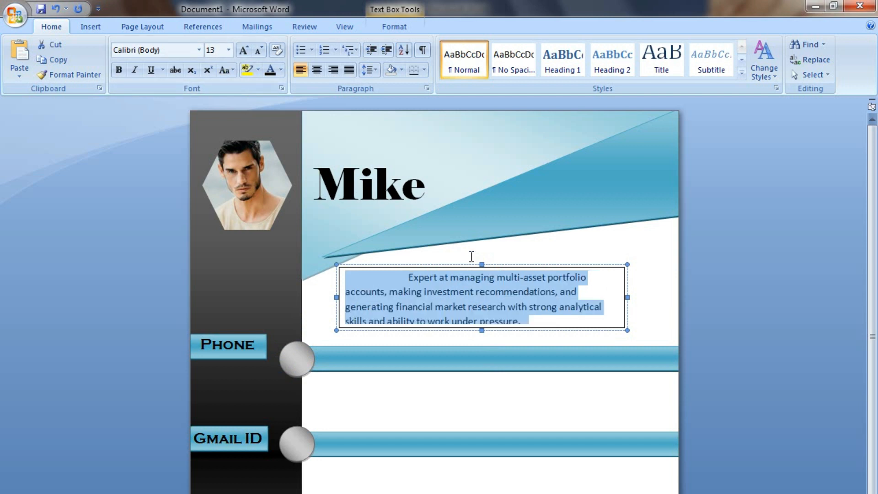
drag(482, 331, 482, 338)
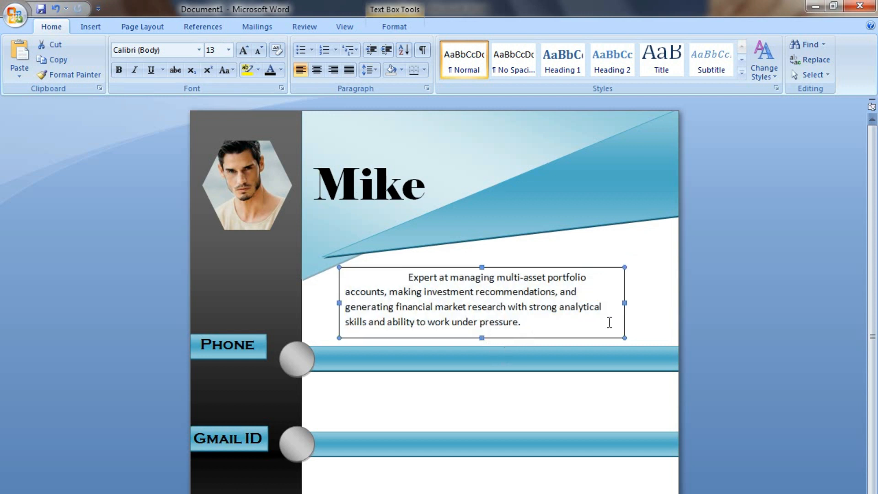
Remove the summary text box's border and background fill.
double_click(586, 339)
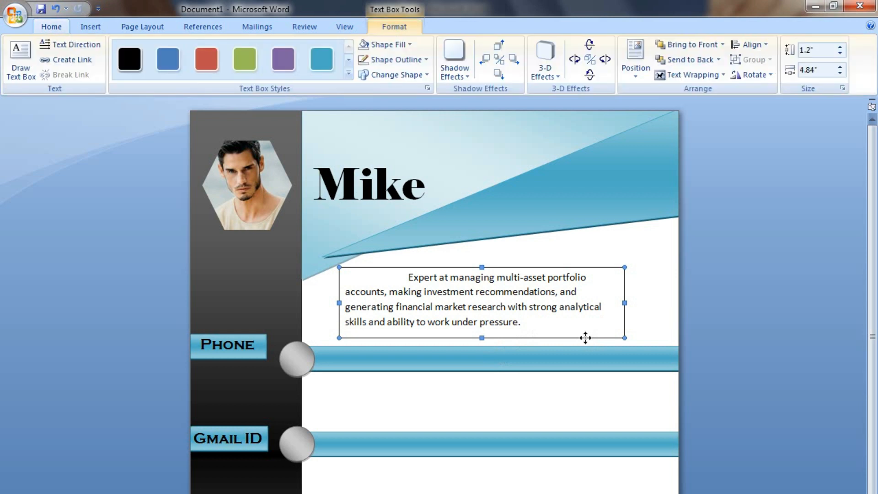
click(399, 60)
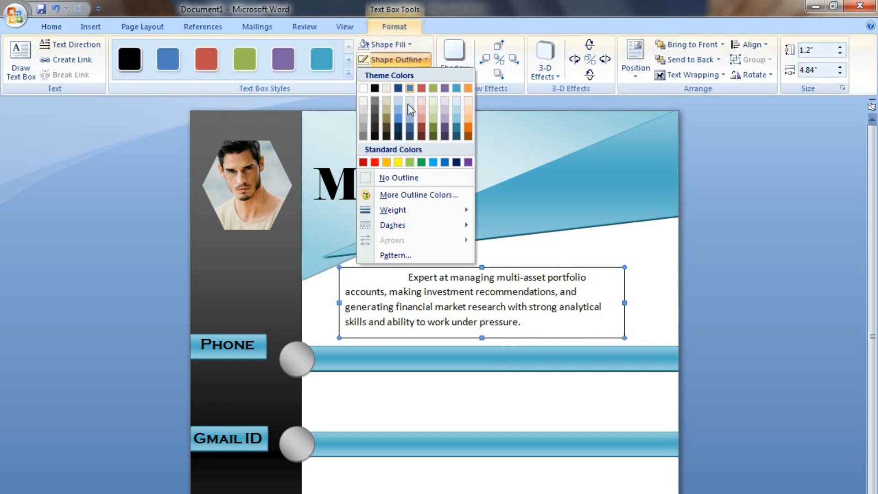
click(410, 175)
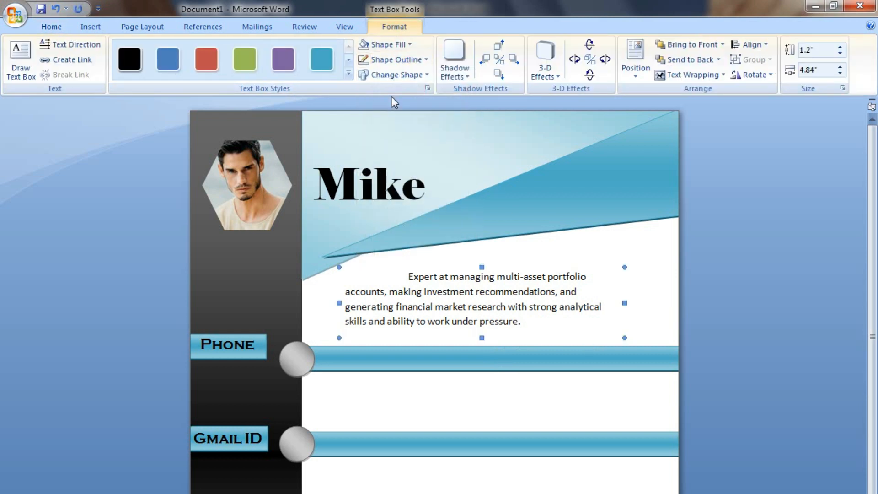
click(389, 44)
click(399, 164)
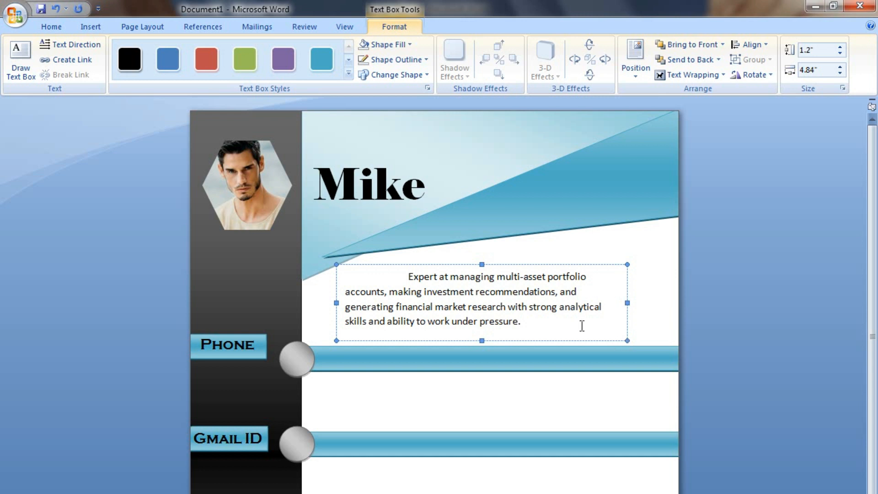
click(571, 388)
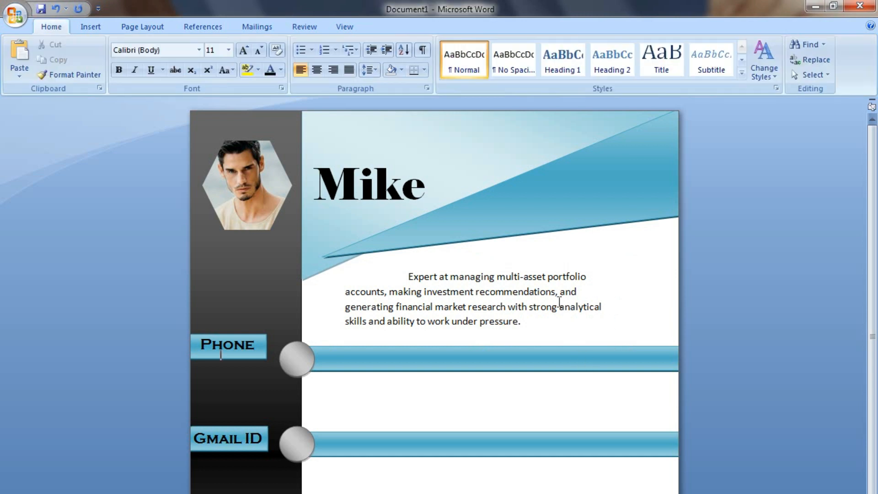
Widen the summary box to 5.64" and enlarge the summary font one step.
click(557, 306)
drag(627, 302, 673, 305)
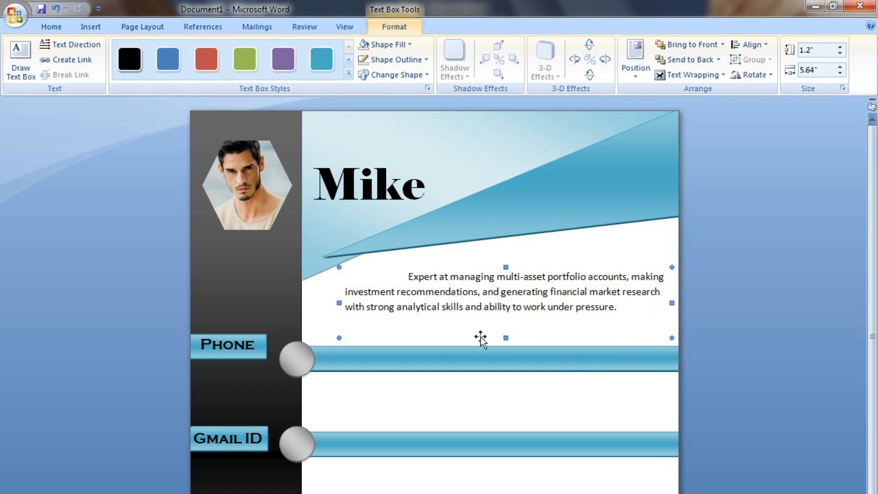
drag(619, 305, 403, 283)
key(ctrl+shift+period)
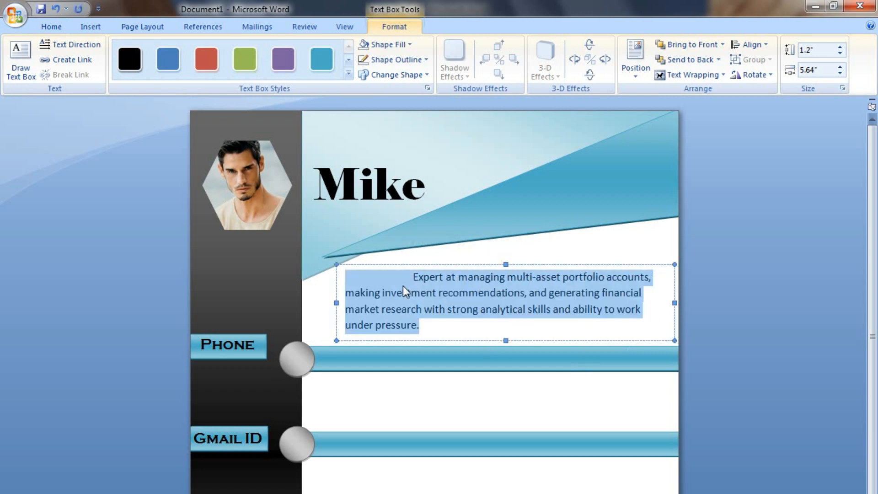
click(477, 309)
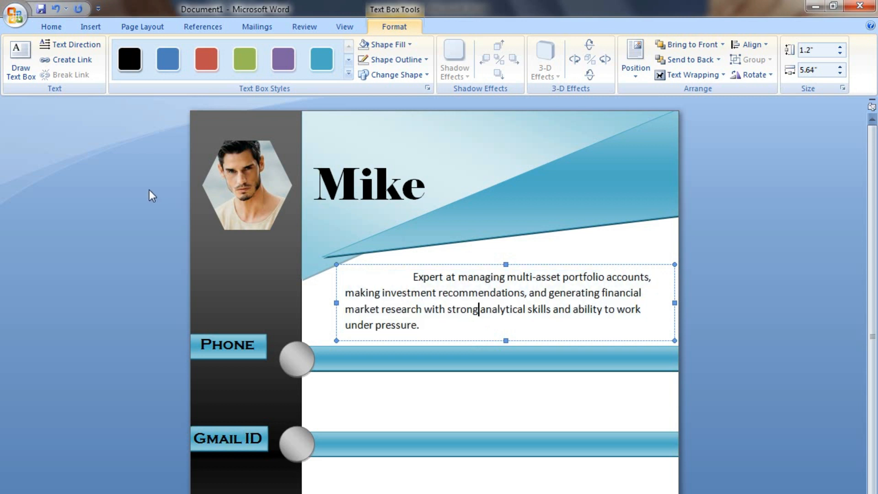
click(465, 416)
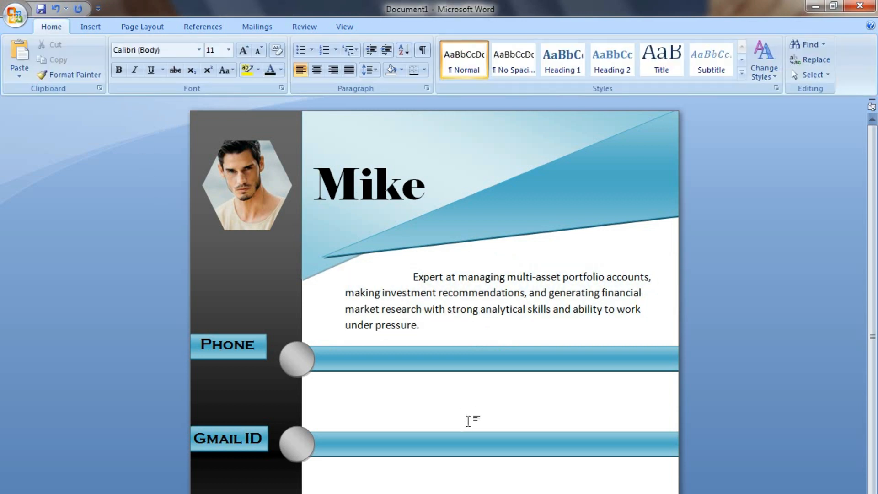
Nudge the summary text box slightly to the left.
scroll(477, 441, down, 3)
scroll(477, 440, up, 3)
click(469, 293)
click(463, 342)
key(Left)
key(Left)
key(Left)
key(Left)
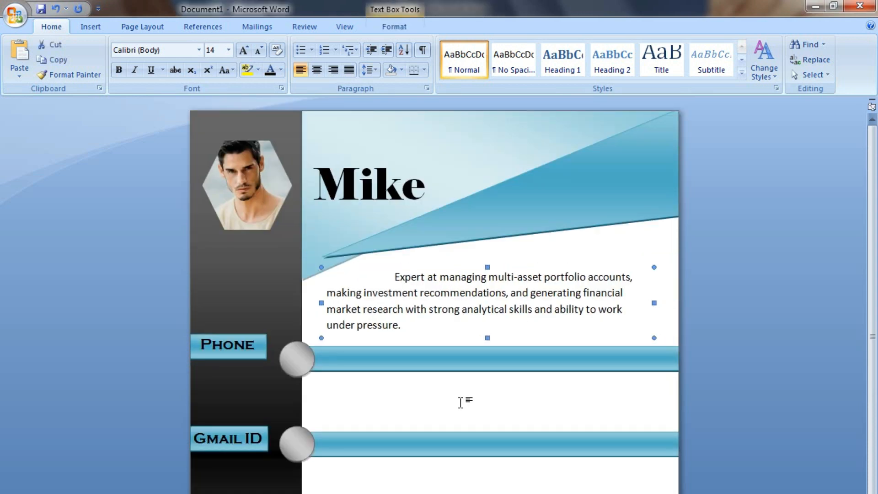
click(465, 401)
Nudge the cyan bar and circle beside Phone slightly lower.
click(344, 361)
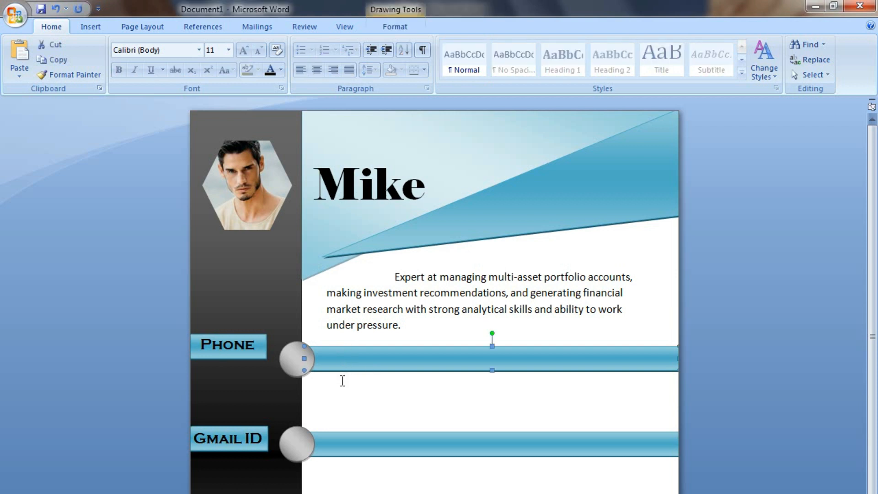
shift+click(291, 360)
key(Down)
key(Down)
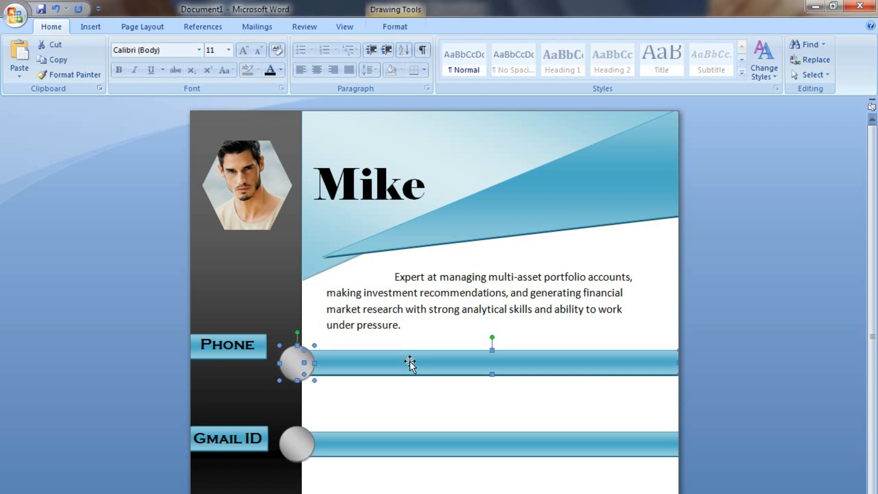
click(399, 395)
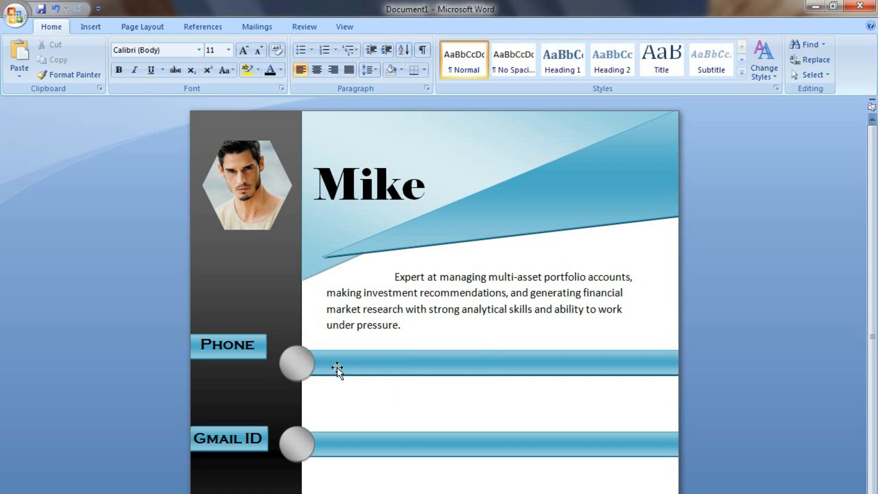
click(288, 364)
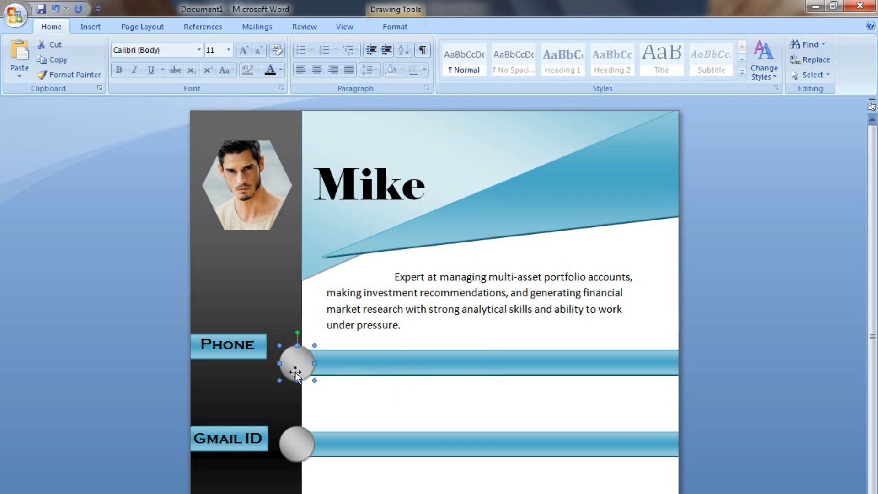
Copy the Phone label onto the cyan bar, then widen and position the copy.
click(252, 352)
click(268, 364)
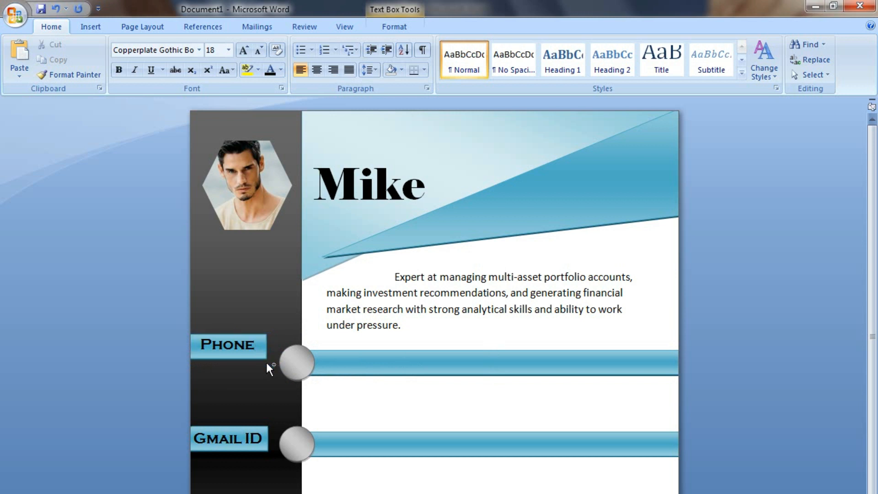
drag(398, 379, 398, 379)
drag(443, 357, 461, 357)
click(396, 373)
drag(394, 371, 328, 362)
Replace the copied label's text with 'Education'.
click(376, 363)
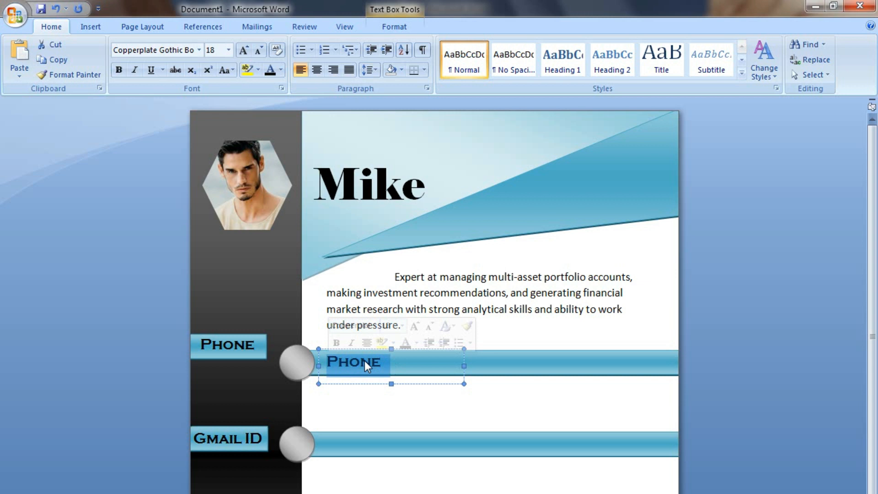
key(Delete)
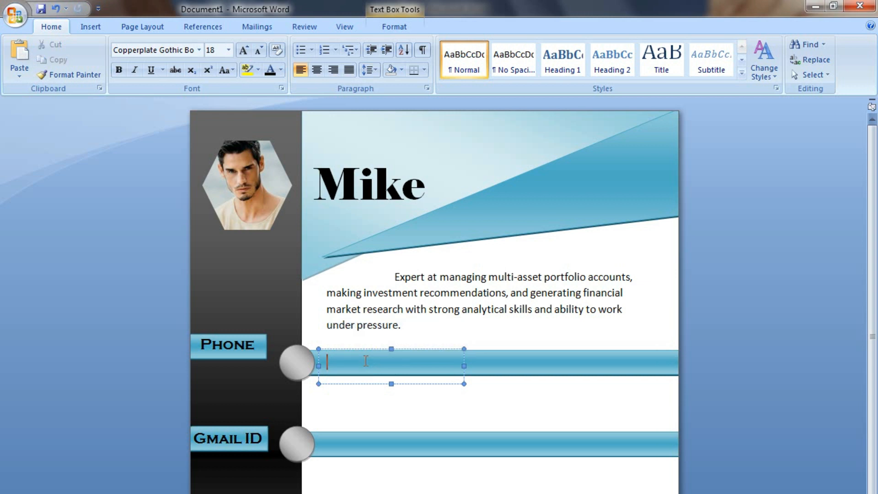
text(Edutati)
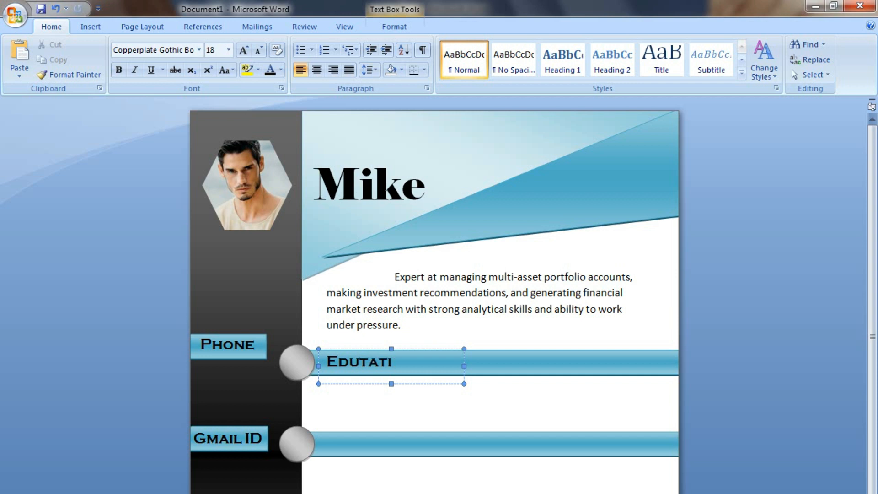
key(Left)
key(Left)
key(Left)
key(Left)
text(ca)
key(Right)
key(Right)
key(Right)
text(on)
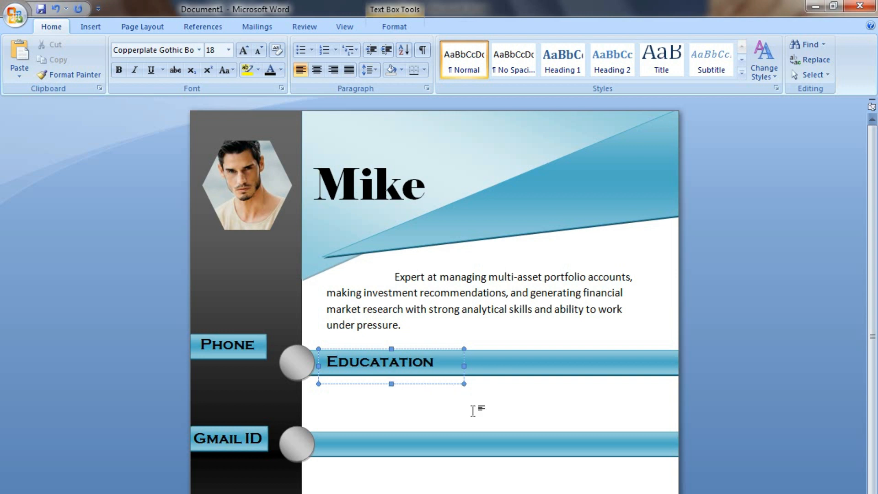
click(474, 406)
Correct the typos so the 18 pt heading reads 'Education'.
click(403, 364)
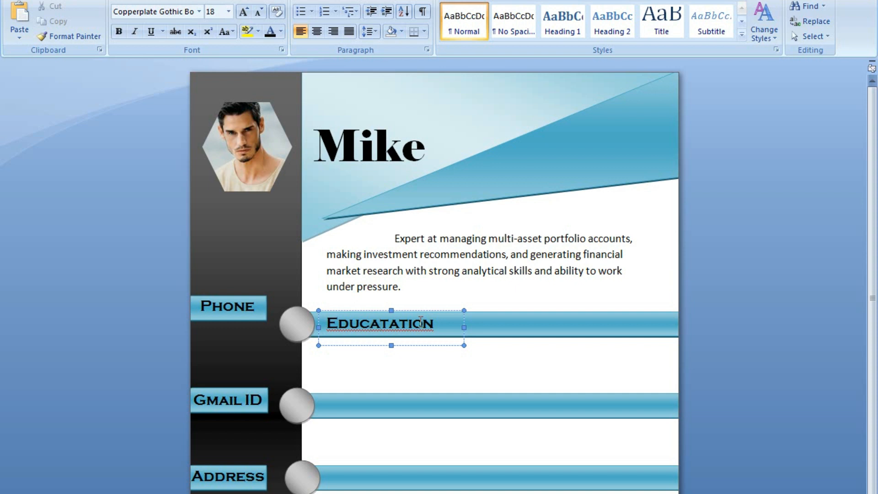
key(BackSpace)
text(i)
key(Right)
key(Right)
key(Left)
key(Right)
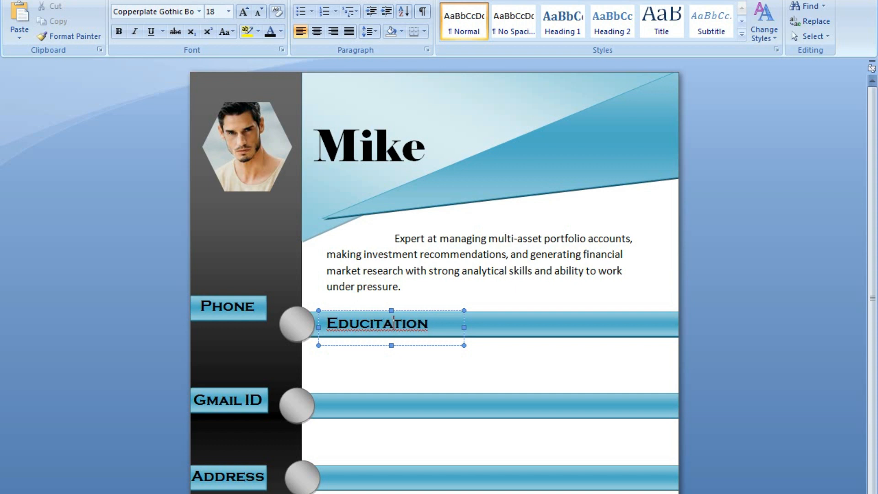
key(Left)
key(BackSpace)
text(a)
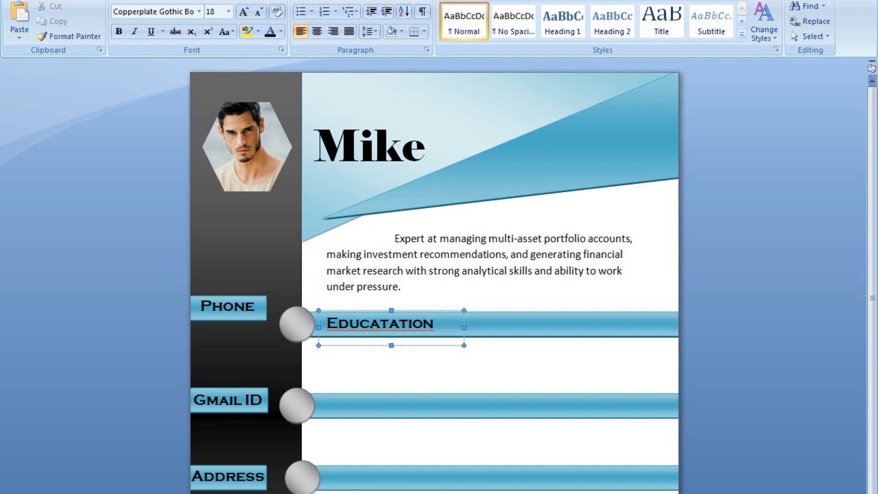
click(399, 323)
key(BackSpace)
key(BackSpace)
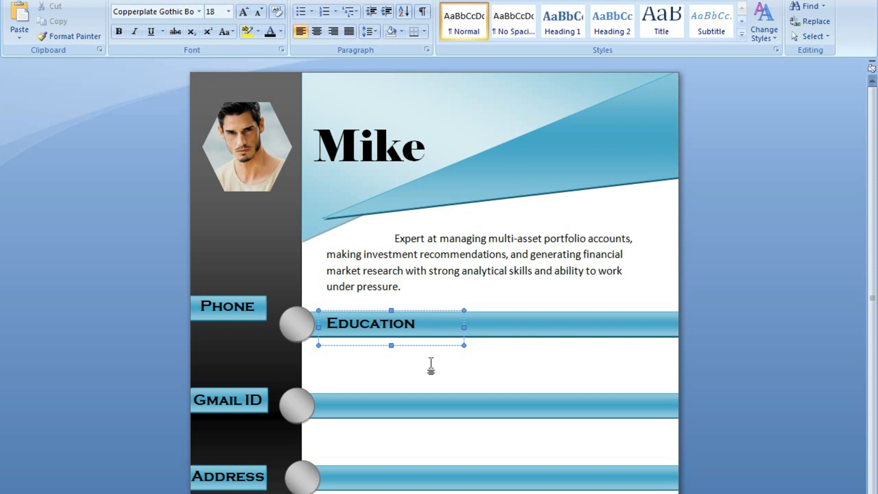
click(432, 365)
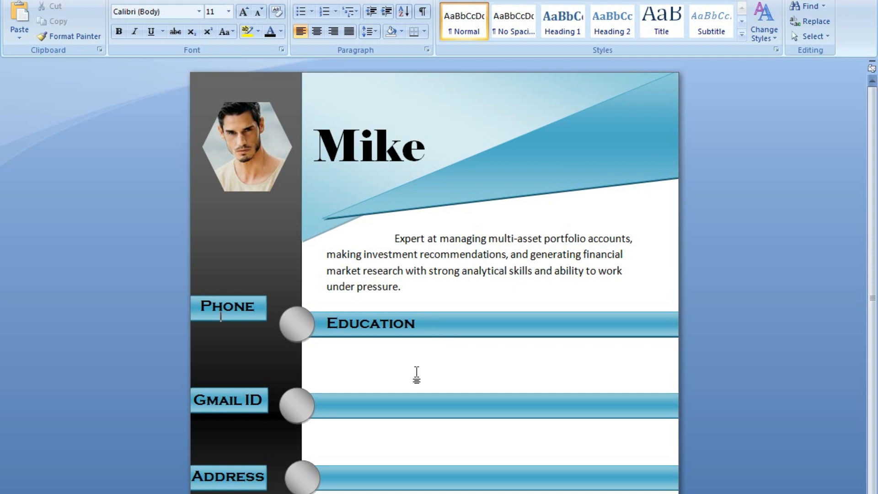
click(405, 325)
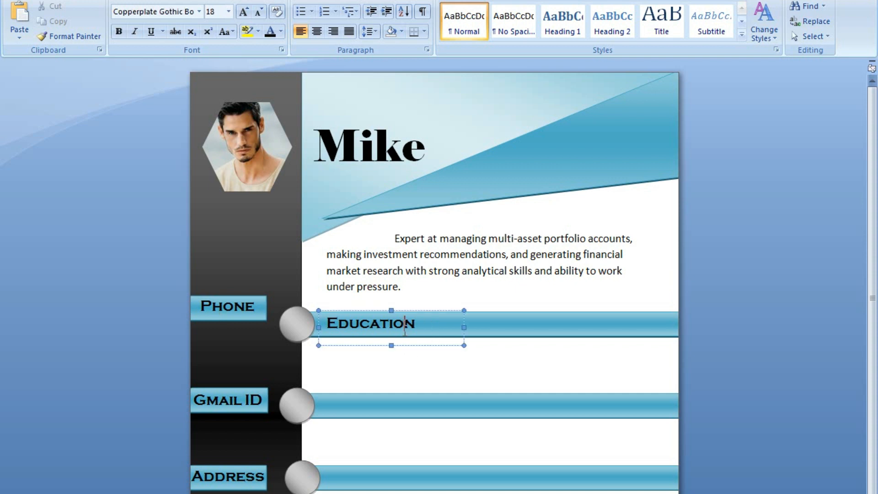
click(429, 349)
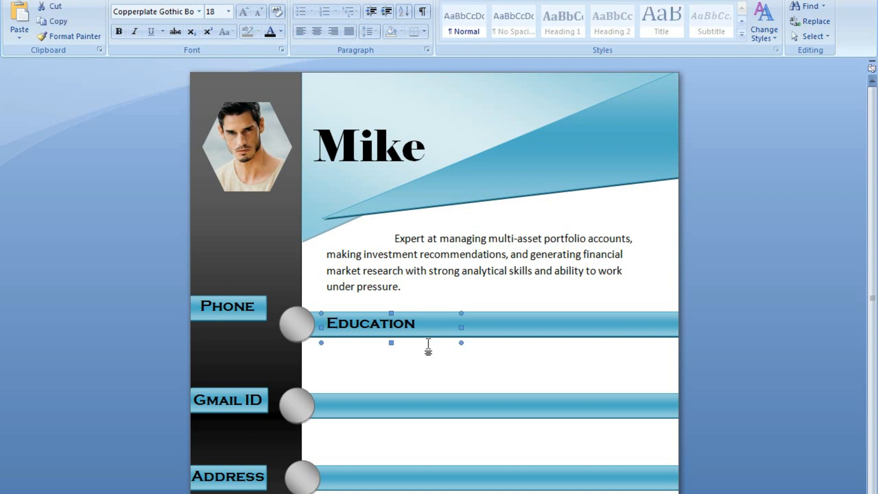
click(488, 382)
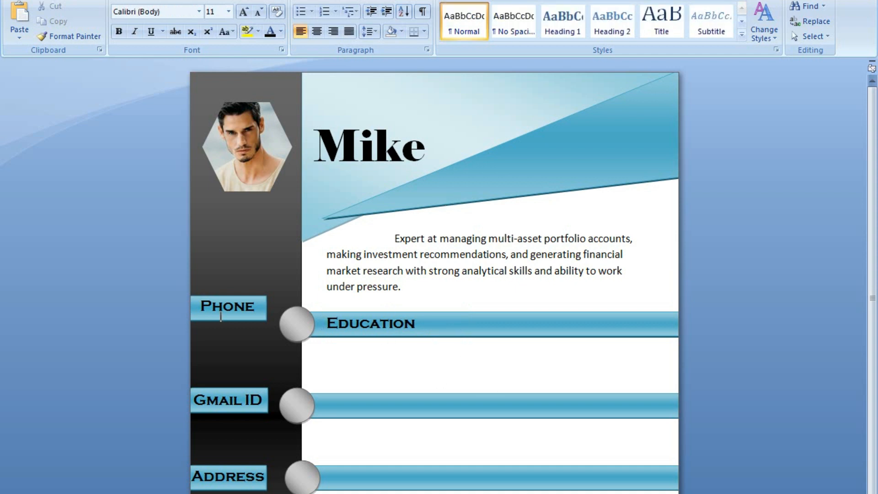
click(72, 1)
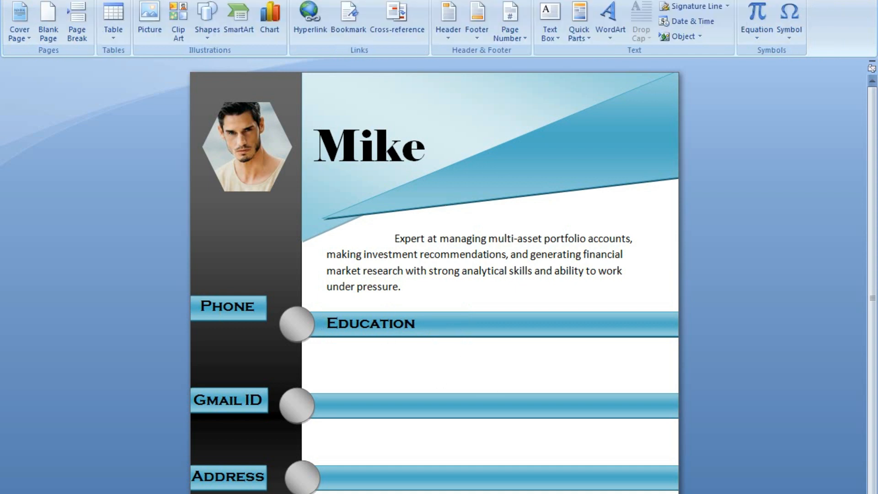
Draw a text box below the Education heading.
click(553, 38)
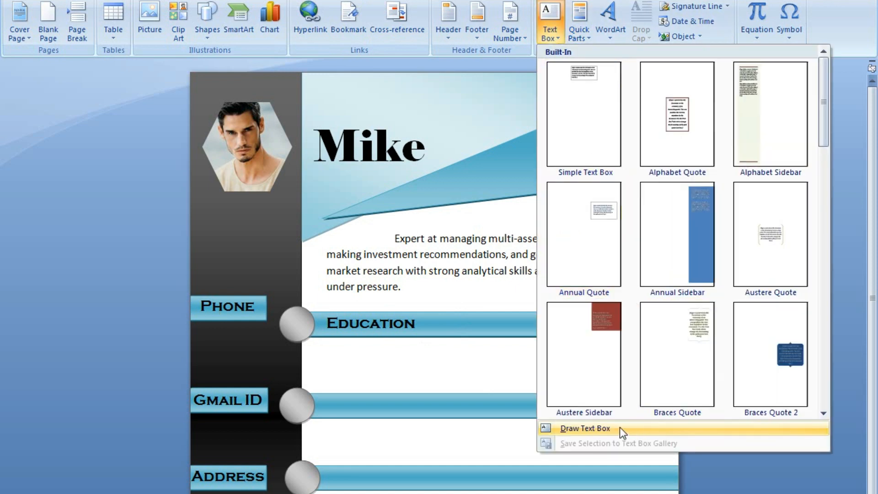
click(585, 428)
drag(323, 340, 566, 395)
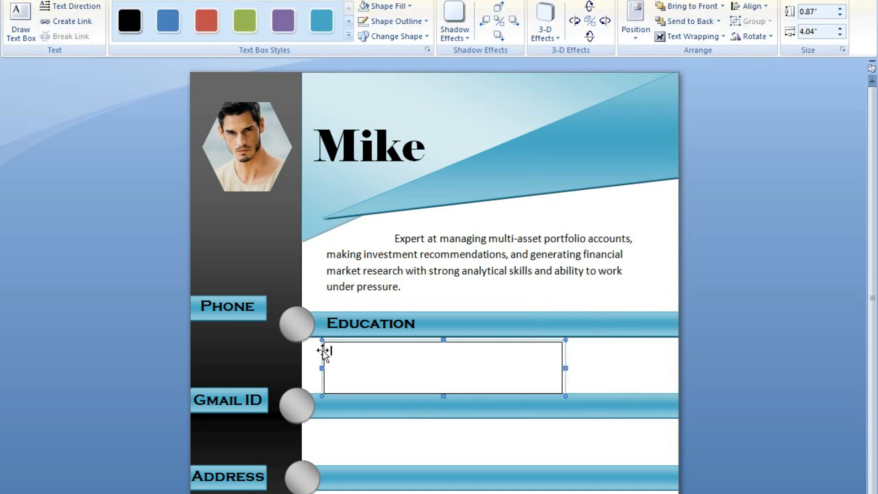
Move the Gmail ID and Address circles and bars lower.
click(348, 408)
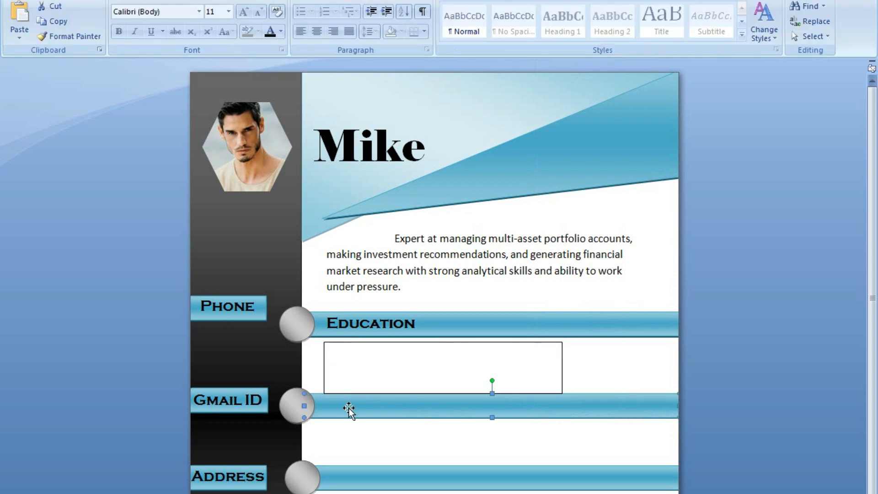
shift+click(292, 405)
click(452, 475)
click(451, 410)
key(Down)
key(Down)
key(Down)
key(Down)
key(Down)
key(Down)
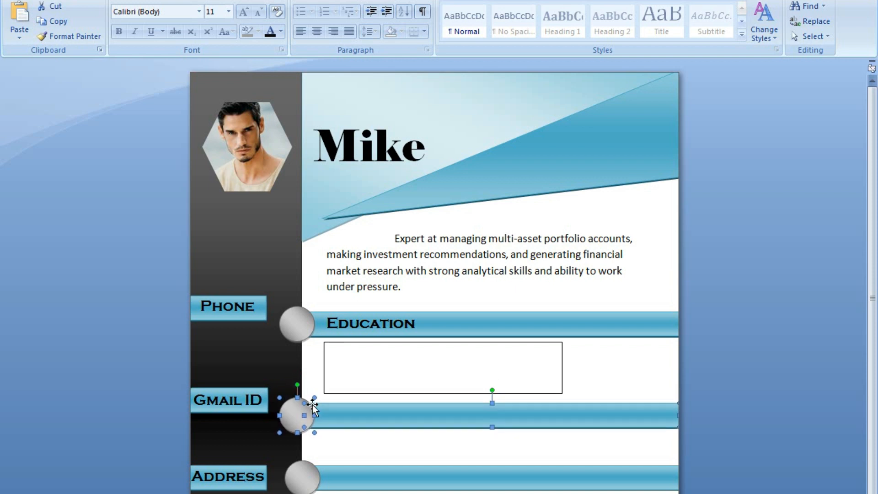
key(Down)
key(Down)
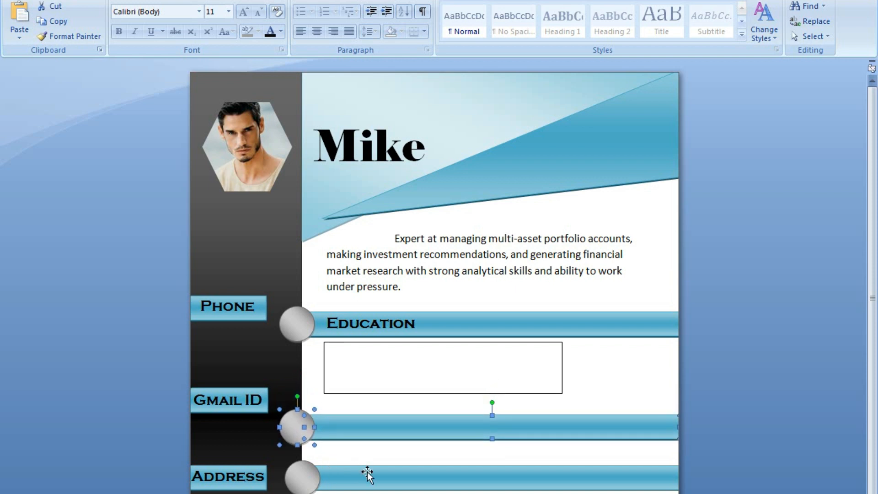
click(300, 476)
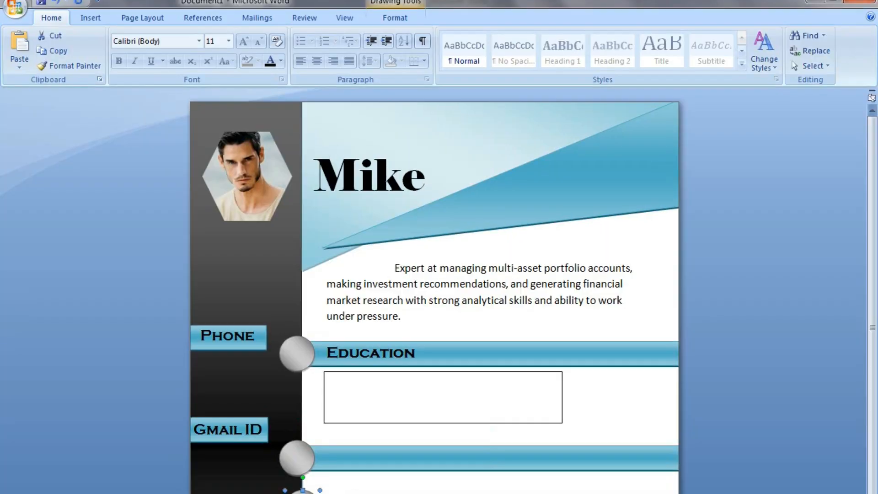
shift+click(410, 463)
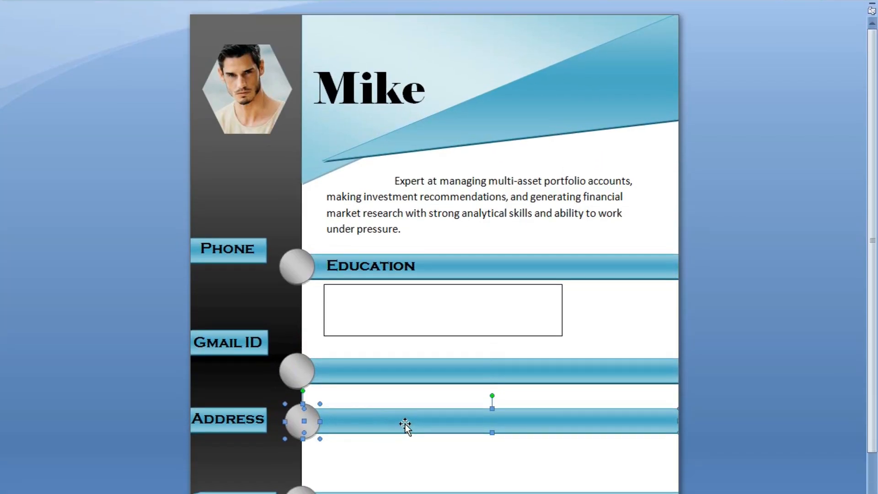
key(Down)
key(Down)
key(Down)
key(Down)
key(Down)
key(Down)
Start a round-bullet list in the text box under Education.
click(381, 299)
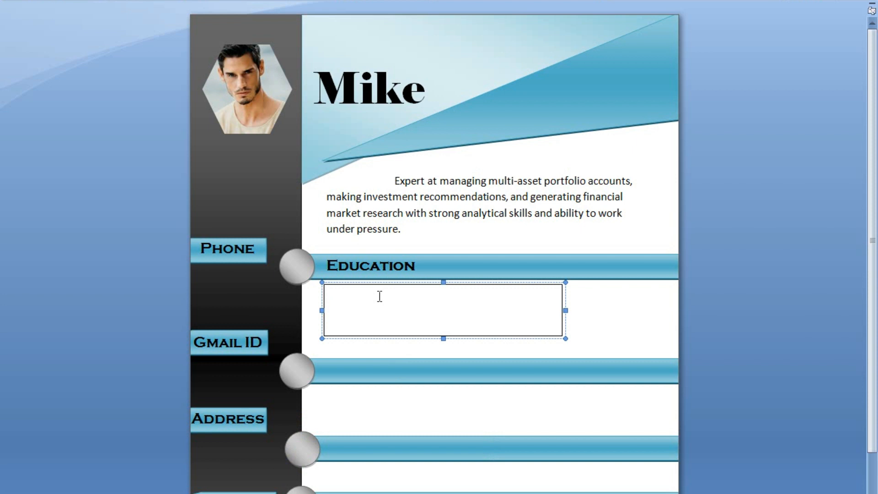
text(*)
key(BackSpace)
right_click(344, 291)
click(337, 304)
right_click(342, 295)
mouse_move(429, 382)
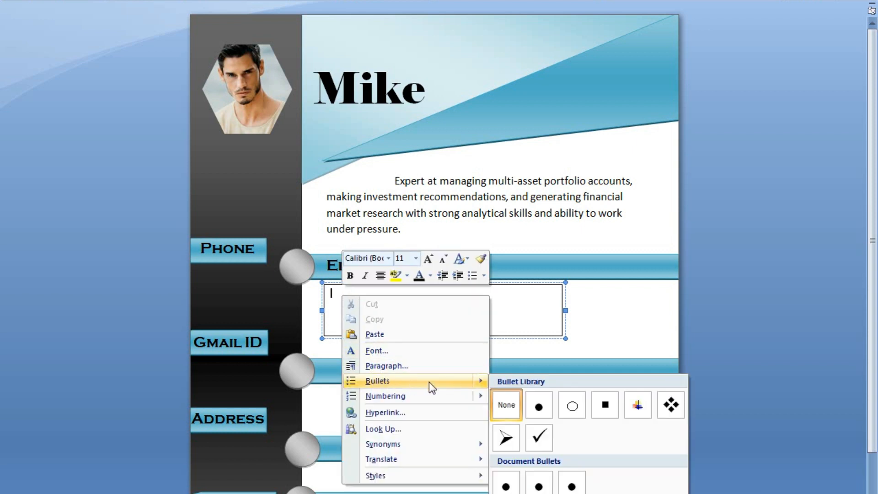
click(539, 405)
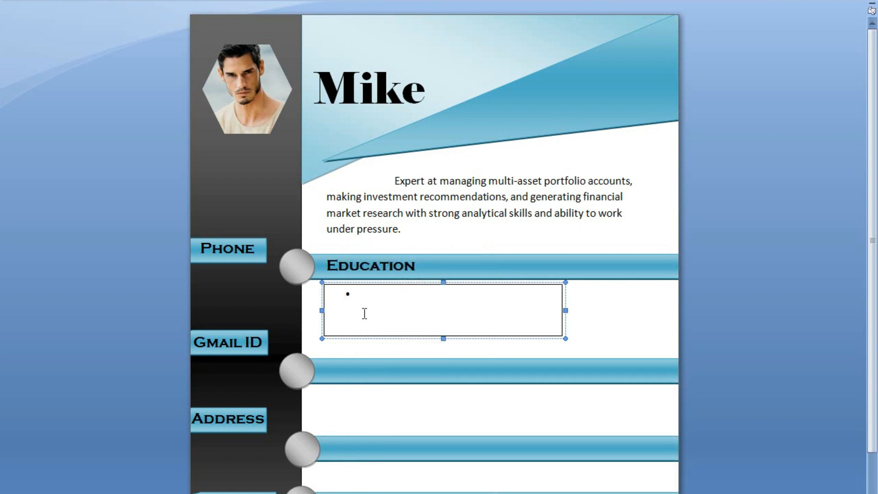
Enter bullets Matriculation (Your School Name), Intermediate (Your Collage Name), BSSE (Your University Name).
text(Mat)
text(riculation fo)
text(( Your school name))
key(Return)
text(Intermediate from  (Your Collage Name))
key(Return)
text(BSSE (your)
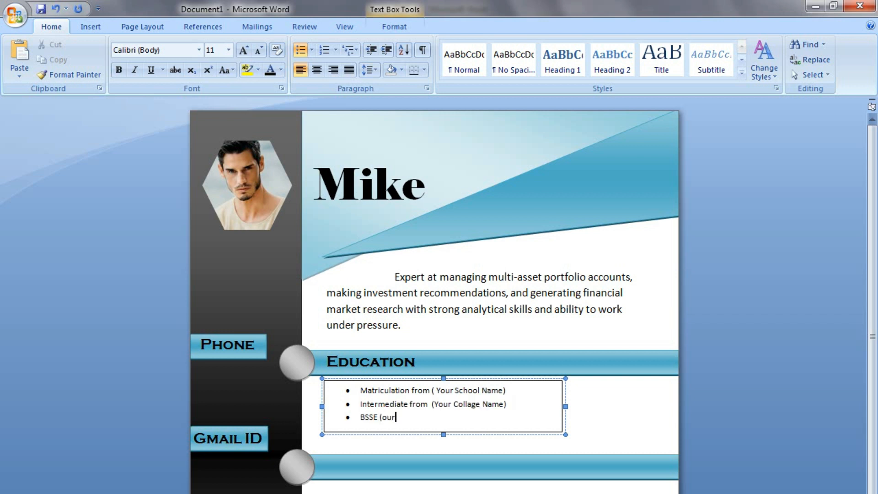
text( University Name))
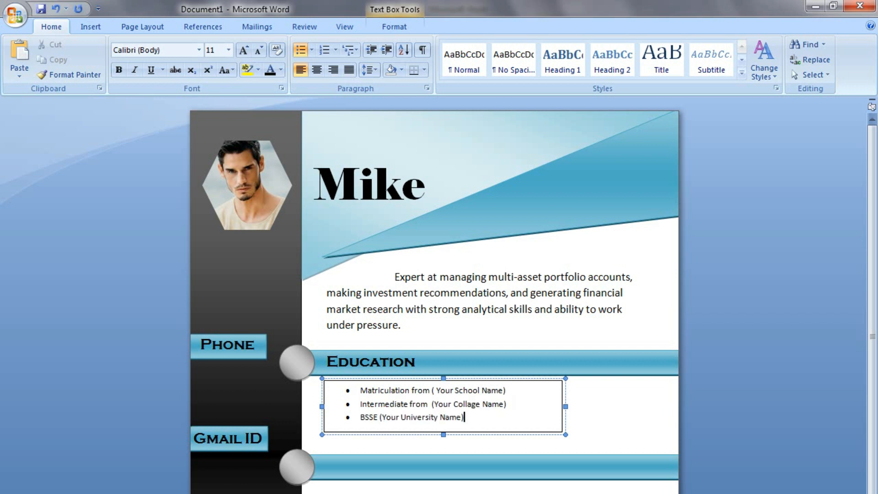
key(shift+Up)
key(shift+Up)
key(shift+Home)
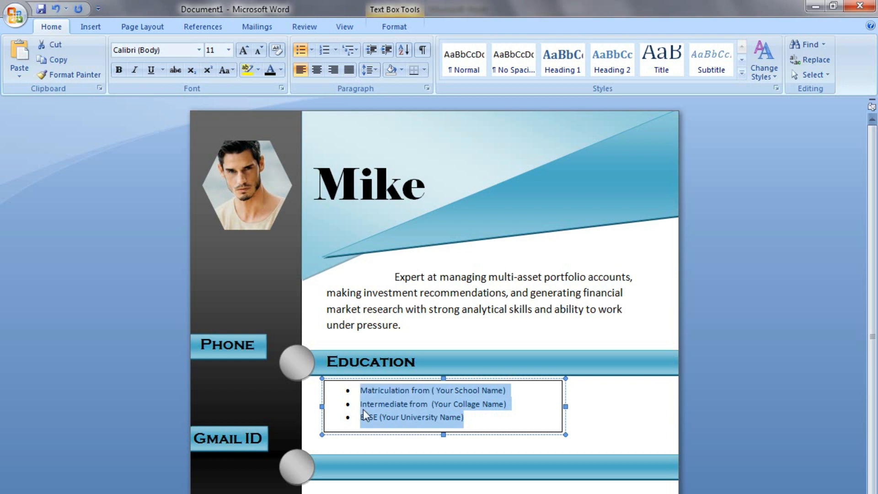
Make the Education bullets 14 pt bold Calibri in a taller box.
key(ctrl+shift+period)
key(ctrl+shift+period)
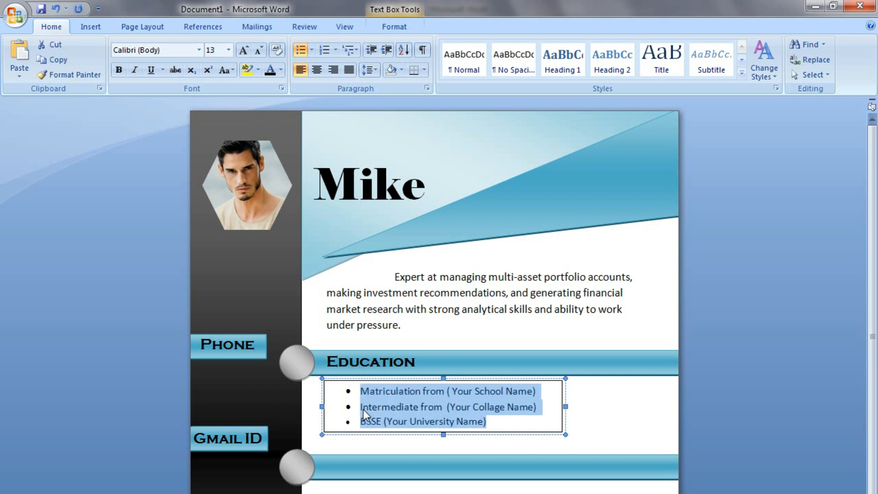
drag(443, 435, 445, 447)
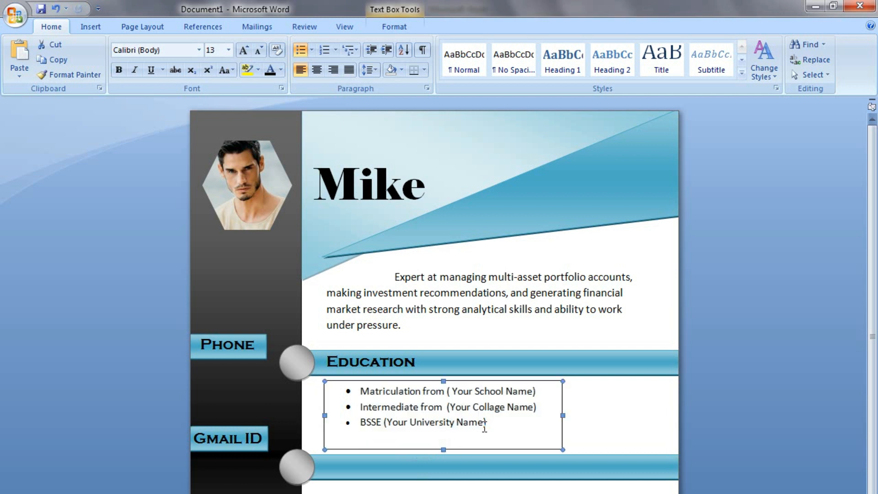
drag(514, 425, 351, 391)
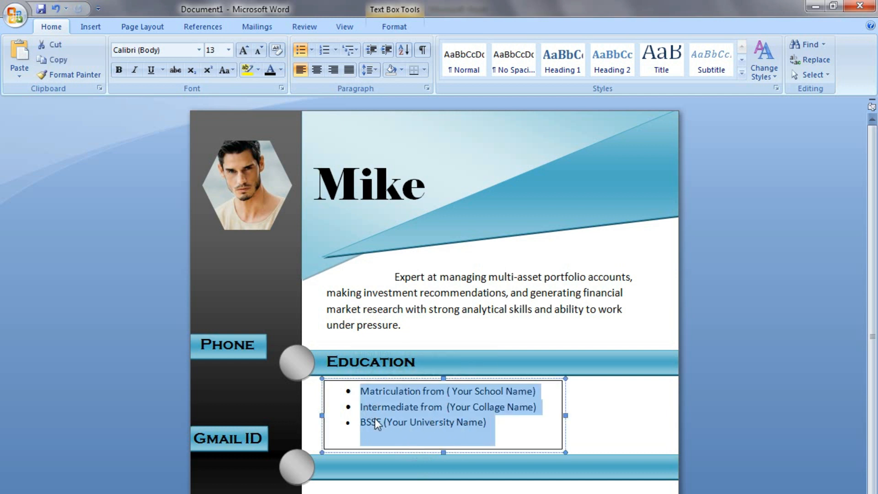
click(228, 51)
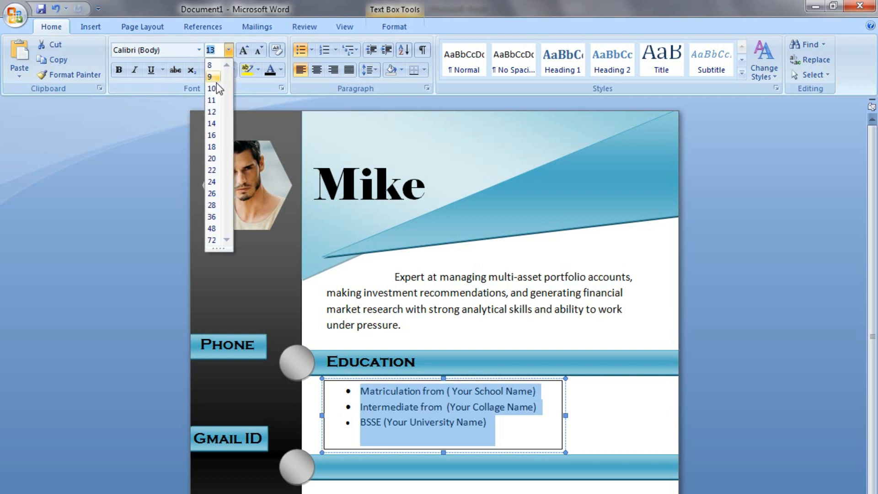
click(211, 124)
click(199, 50)
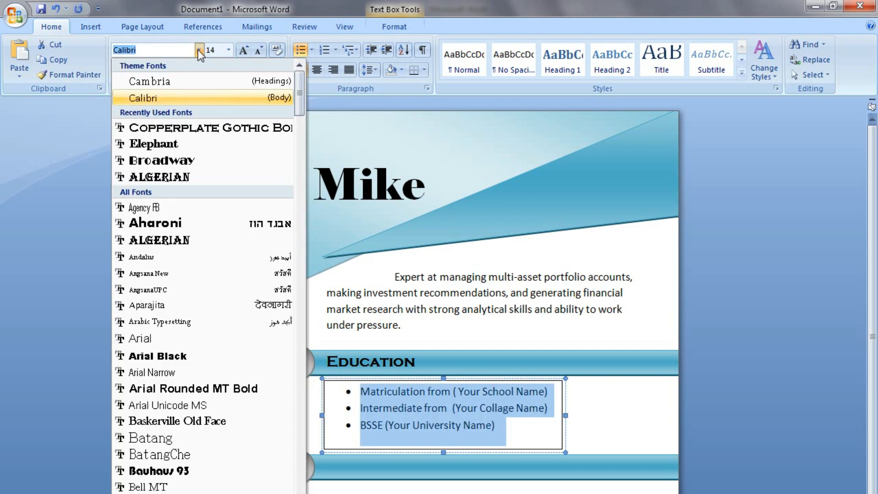
click(186, 97)
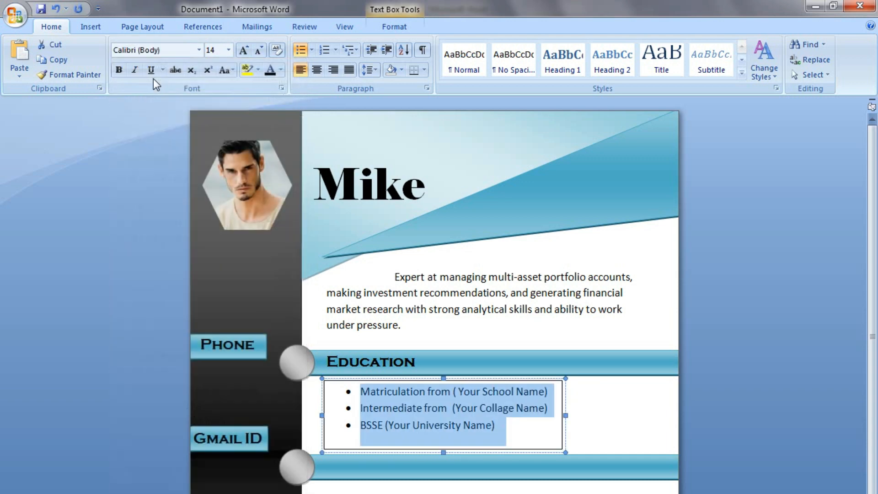
click(119, 70)
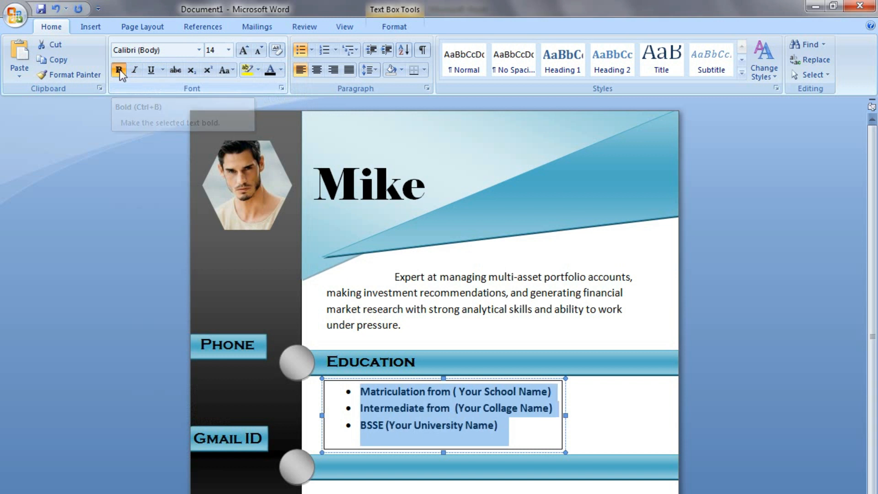
click(514, 429)
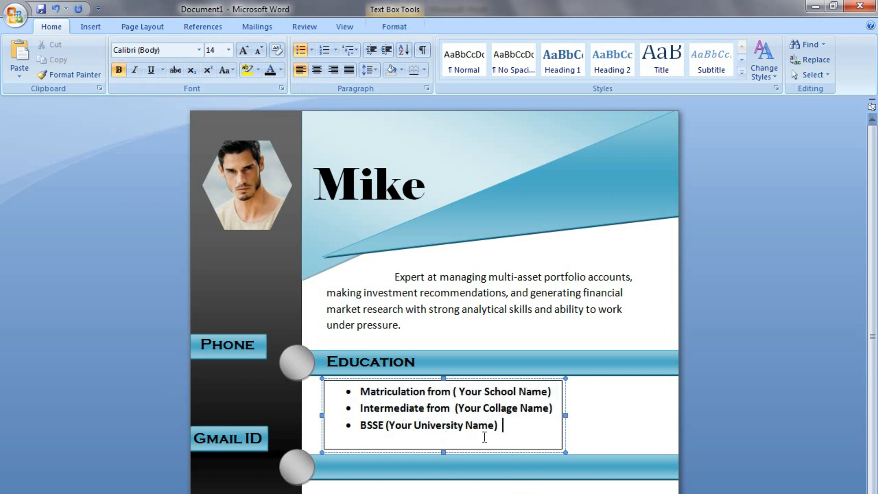
Remove the bullet box's border and fill, and nudge it down and left.
double_click(515, 448)
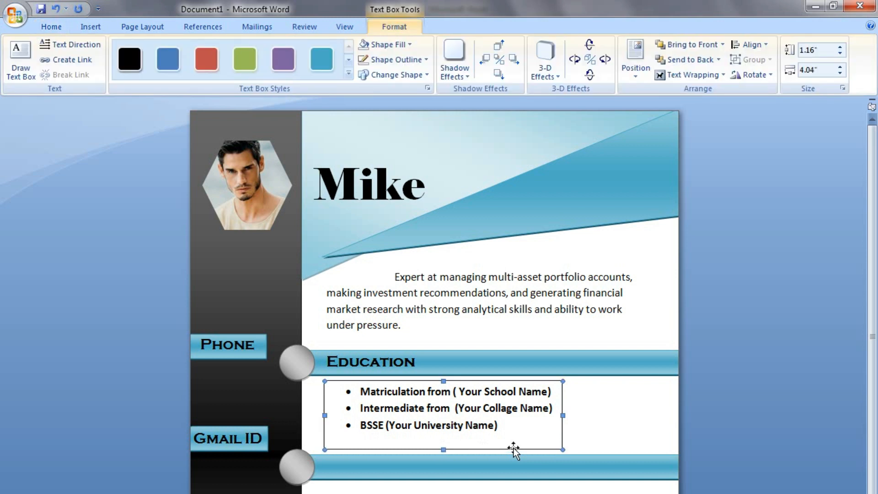
click(412, 60)
click(402, 183)
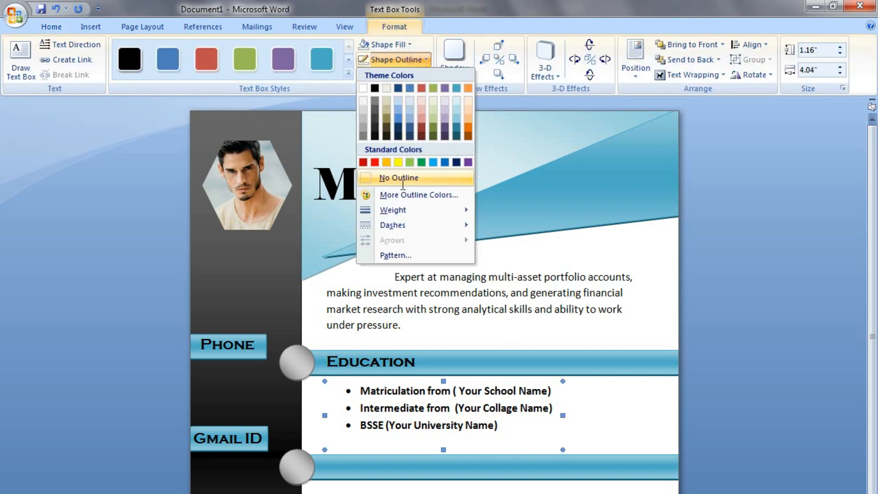
click(410, 43)
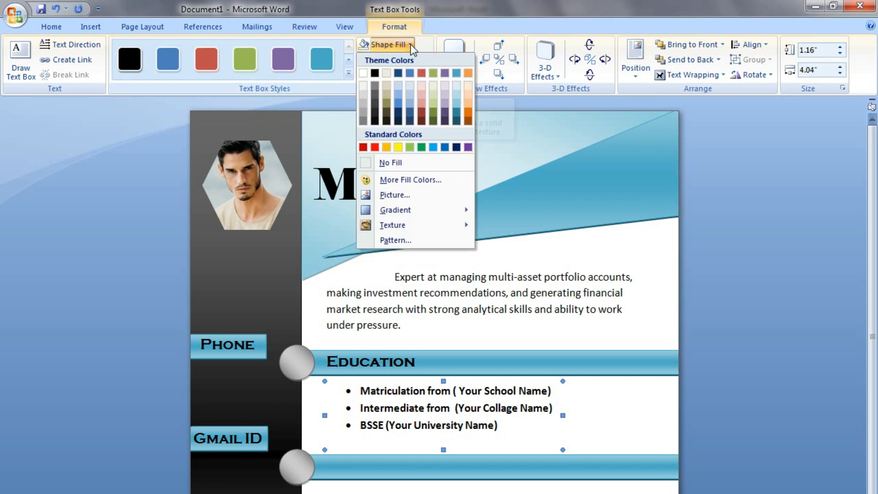
click(406, 164)
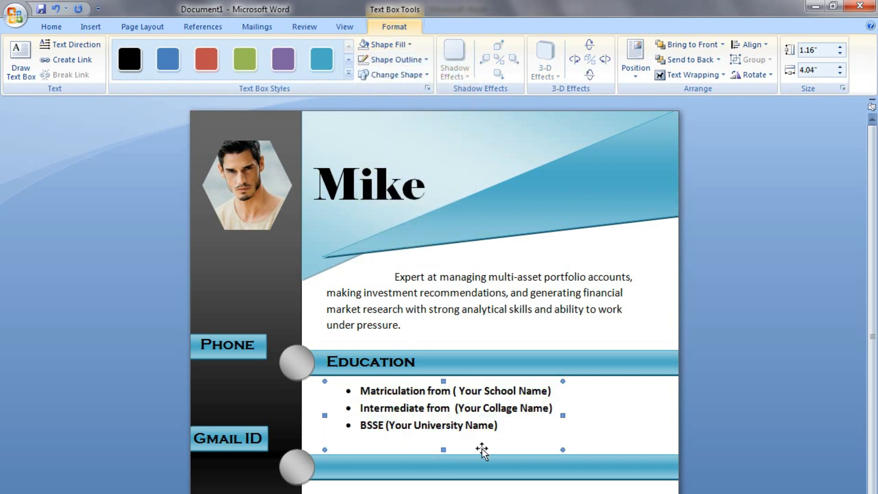
key(Down)
key(Down)
key(Down)
key(Left)
key(Left)
key(Left)
key(Left)
key(Left)
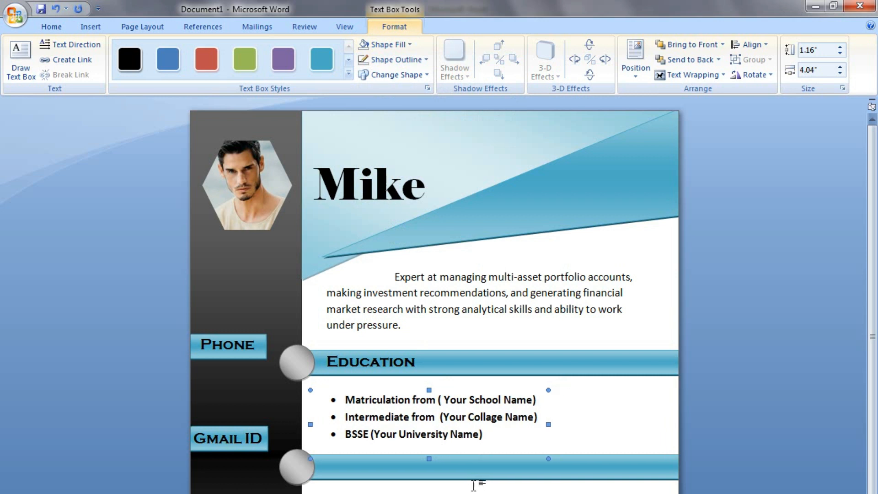
click(474, 434)
click(468, 476)
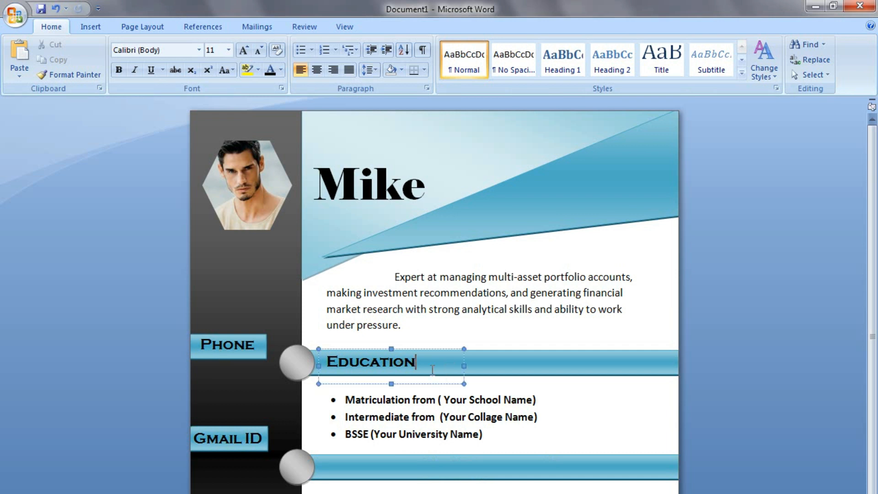
Copy the Education heading onto the second cyan bar, retype it as 'Work Experince', and widen its box.
click(447, 383)
drag(450, 382, 450, 478)
click(428, 463)
key(BackSpace)
key(BackSpace)
key(BackSpace)
key(BackSpace)
key(BackSpace)
key(BackSpace)
key(BackSpace)
key(BackSpace)
key(BackSpace)
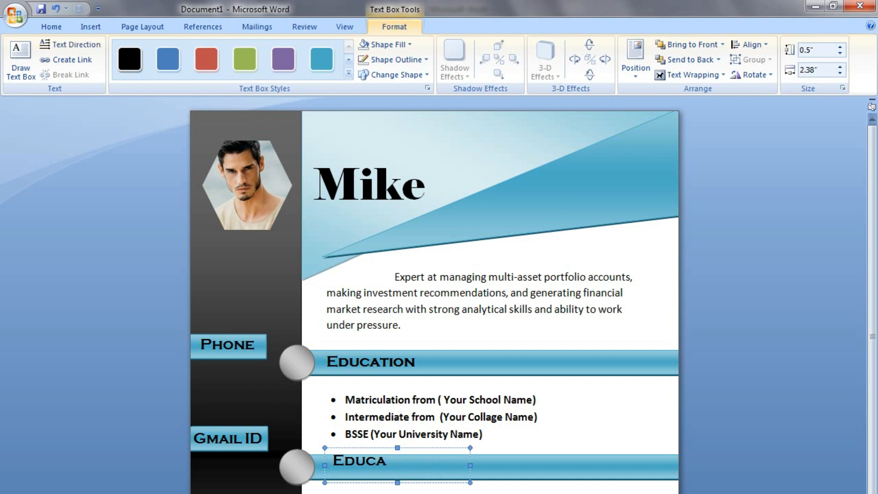
text(Work Experin)
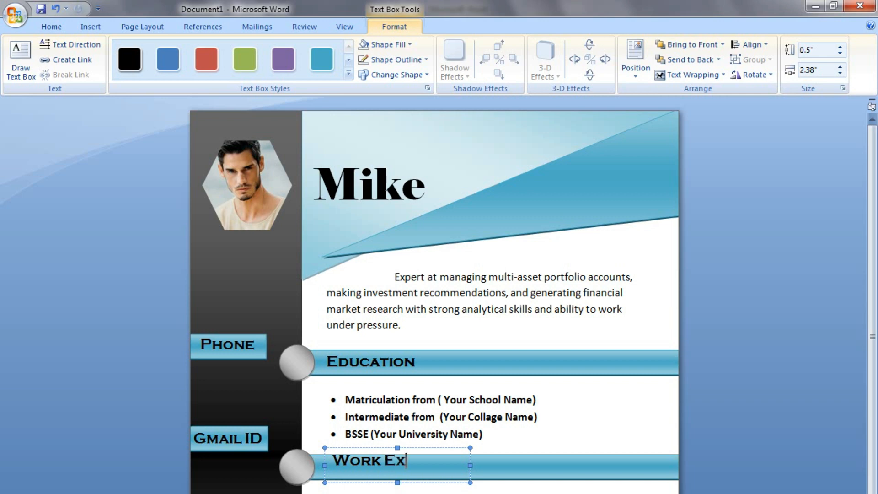
text(ce)
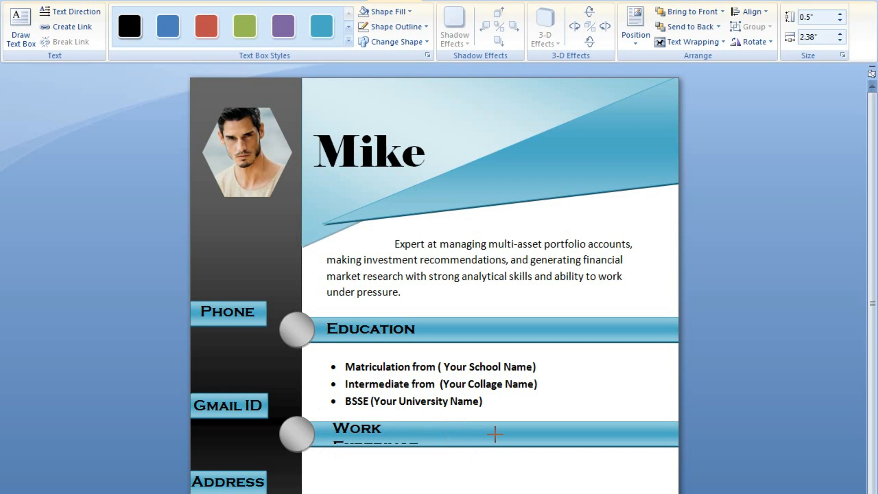
drag(495, 434, 543, 433)
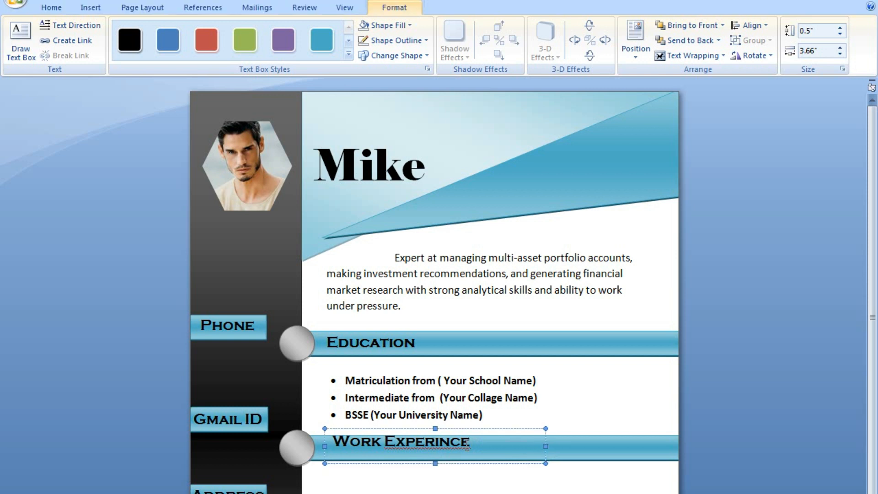
Cut the misspelled 'Experince' out of the heading, leaving just 'Work'.
drag(472, 429, 389, 432)
click(437, 449)
drag(475, 443, 384, 443)
key(ctrl+c)
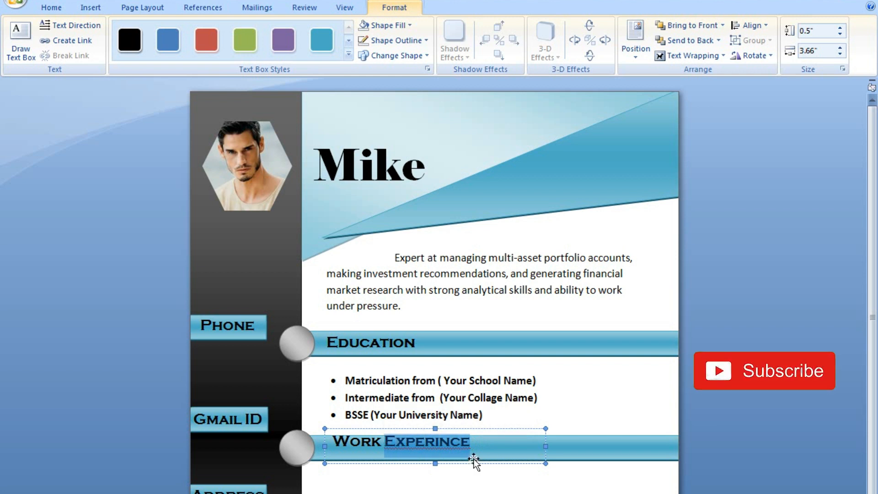
key(Delete)
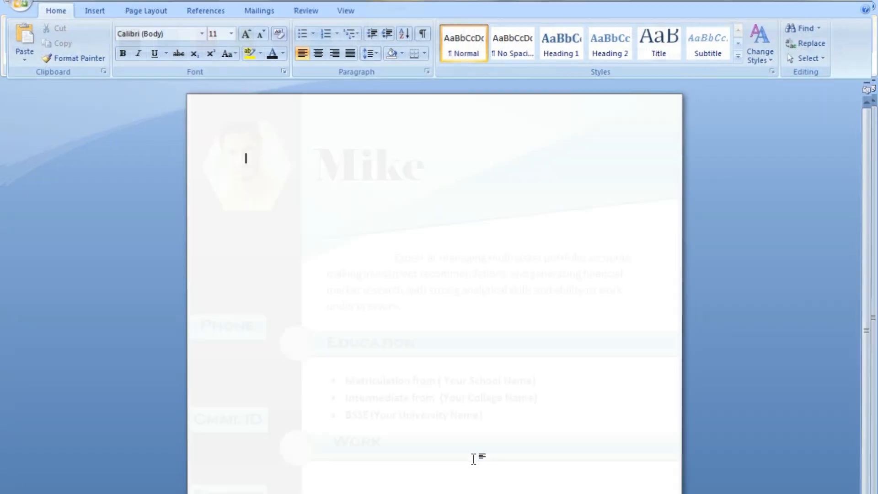
Correct 'Experince' to 'Experience' on a blank page and paste it after 'Work' in the heading.
key(ctrl+v)
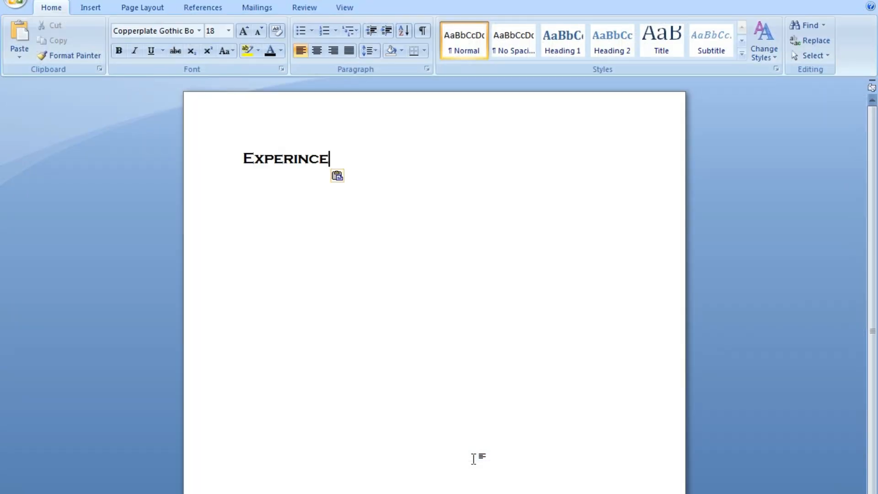
key(Left)
key(Left)
key(Left)
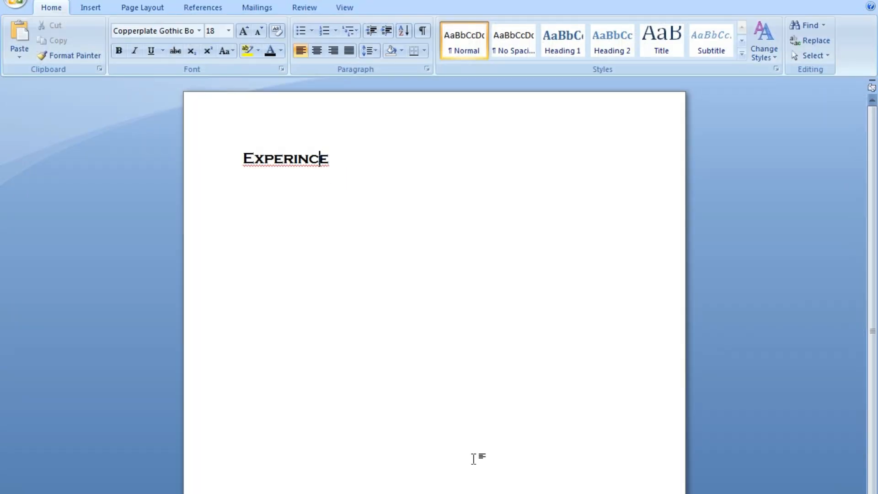
key(shift+F10)
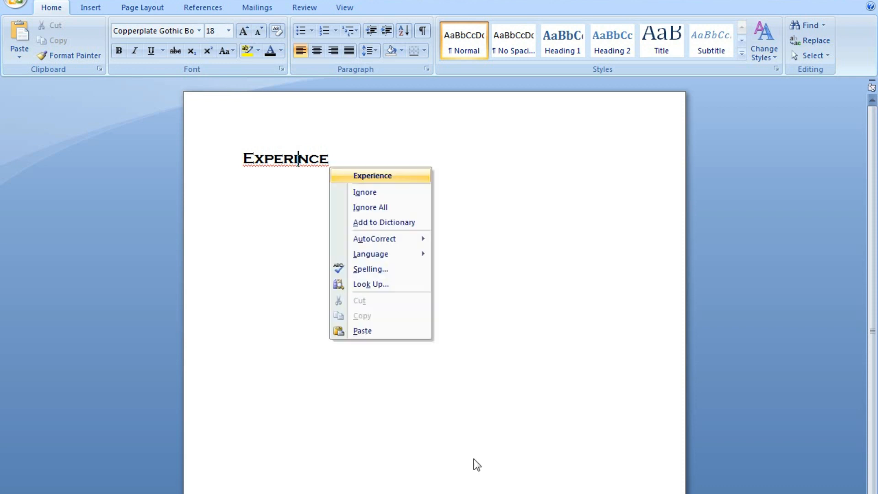
key(Return)
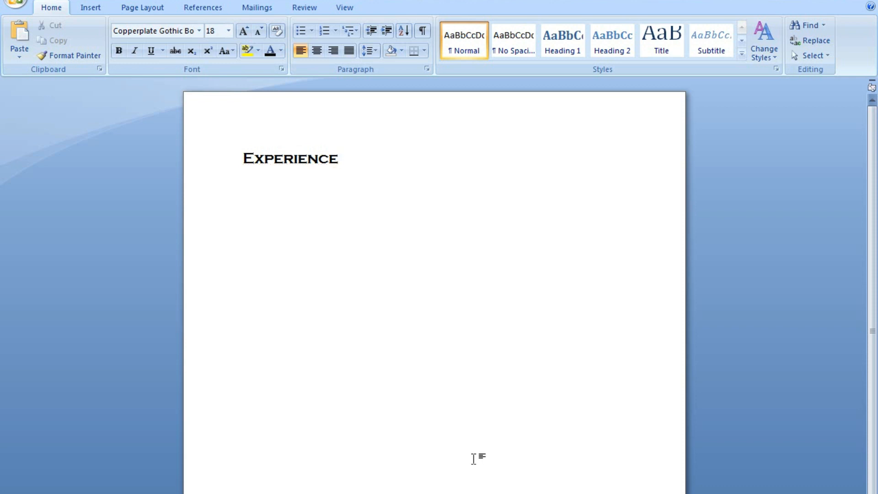
key(shift+Home)
key(ctrl+c)
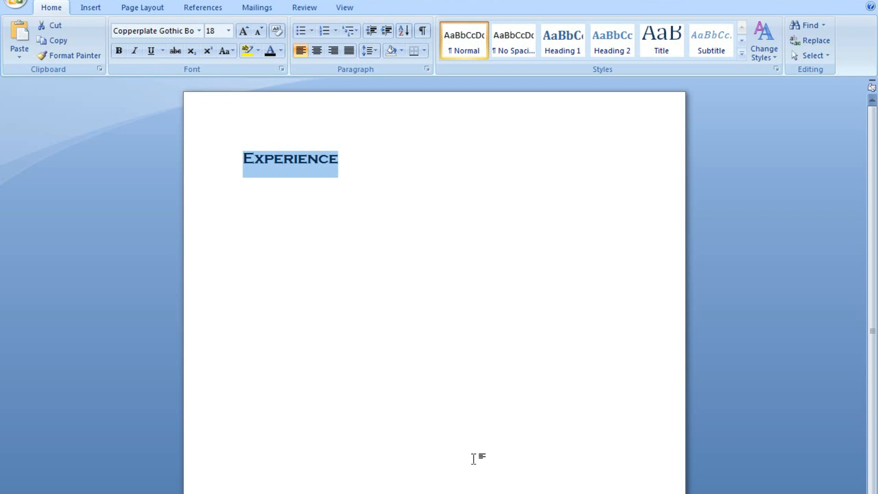
key(BackSpace)
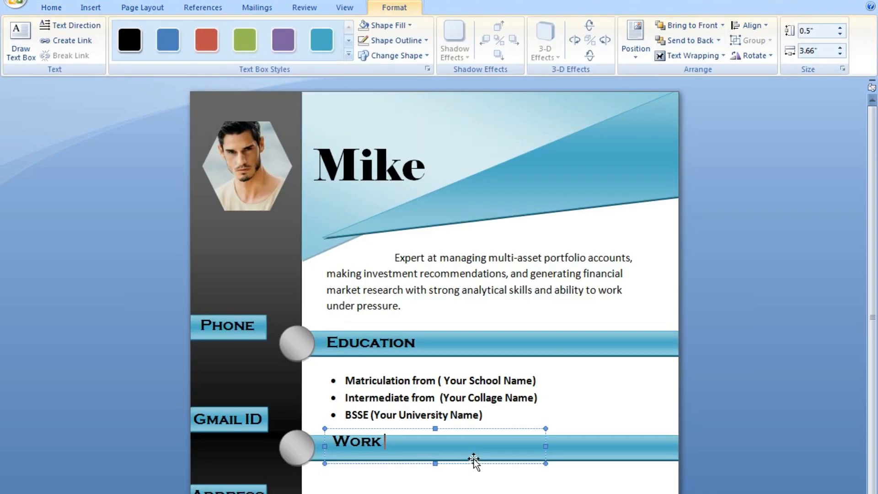
key(ctrl+v)
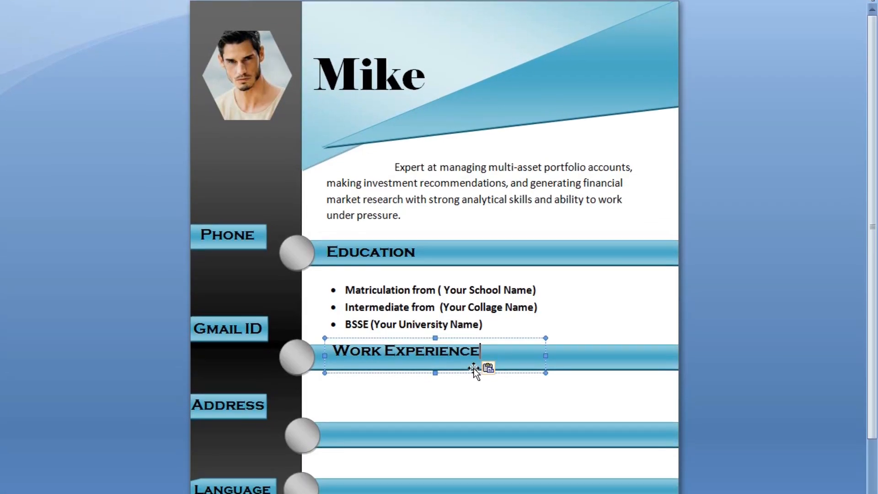
Nudge the Work Experience heading box slightly left and up.
key(Escape)
key(ctrl+Down)
key(ctrl+Down)
key(ctrl+Down)
key(ctrl+Down)
key(ctrl+Down)
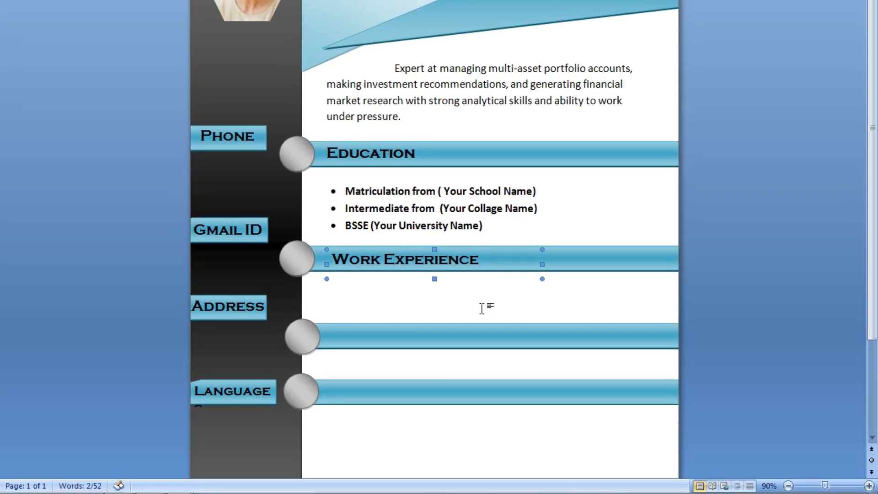
key(ctrl+Up)
key(ctrl+Left)
key(ctrl+Left)
key(ctrl+Left)
key(ctrl+Left)
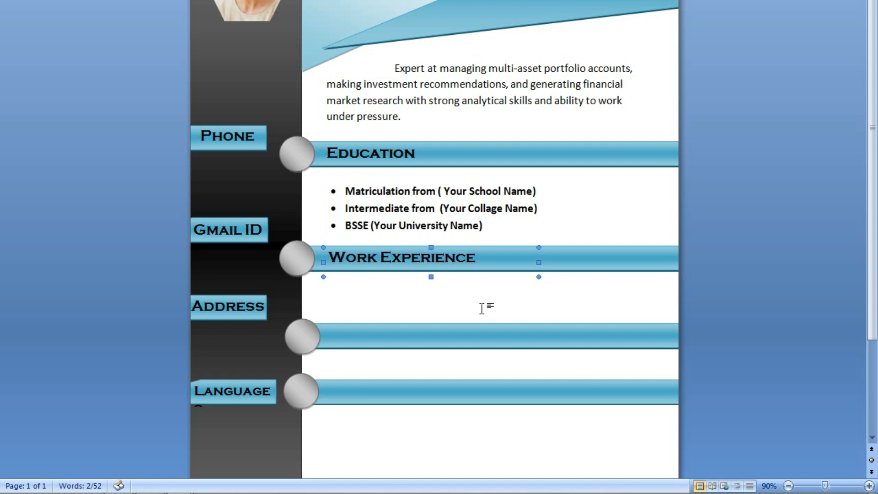
Add a space in the Work Experience heading and copy the Education list beneath it.
drag(388, 265, 381, 256)
click(381, 256)
key(End)
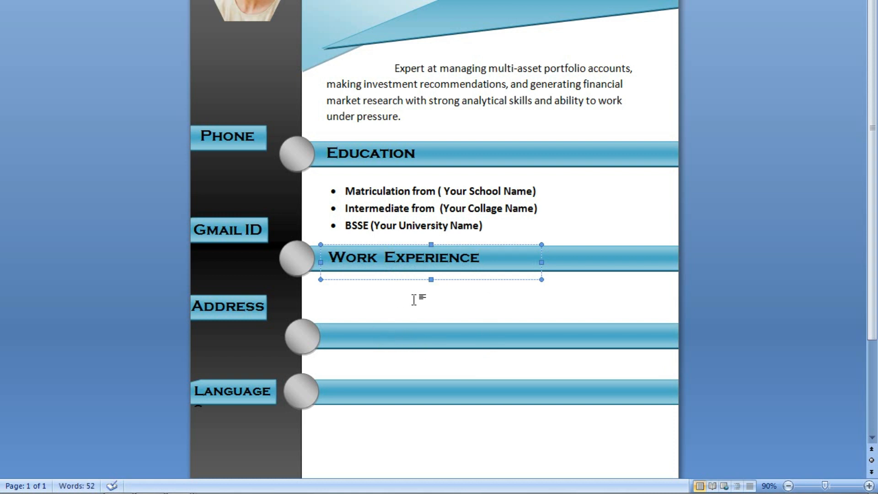
scroll(404, 300, down, 3)
scroll(430, 233, up, 1)
click(462, 142)
click(462, 142)
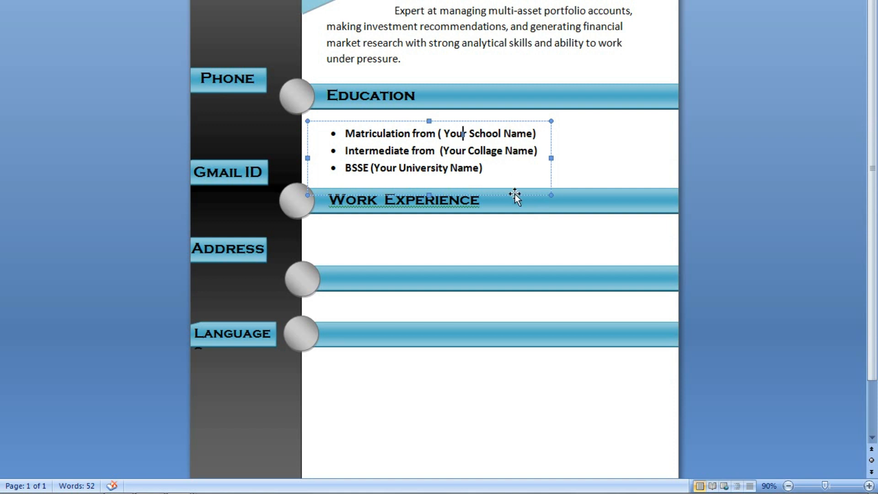
drag(515, 193, 533, 281)
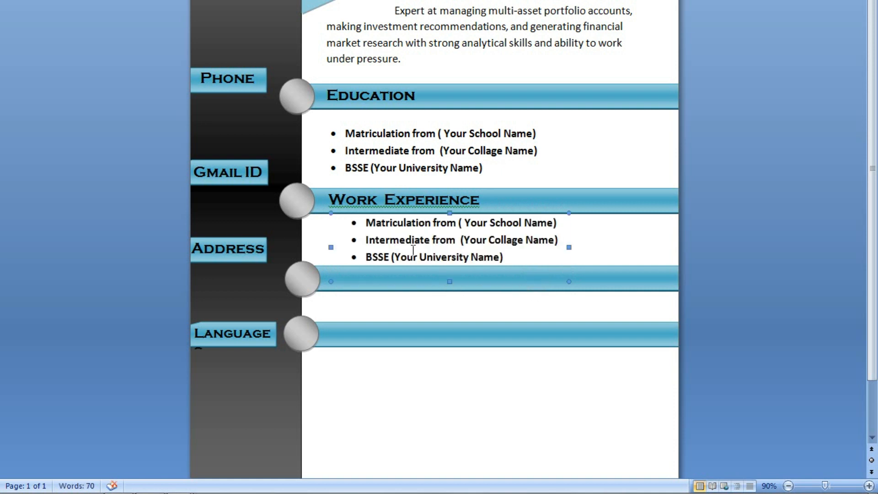
Move the next section's circle and bar below the copied list, and lower the Language circle and bar.
click(309, 284)
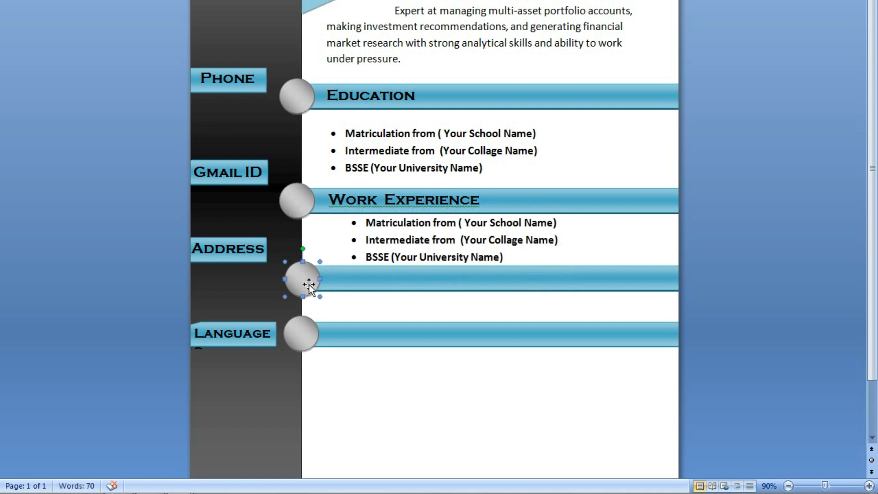
shift+click(635, 281)
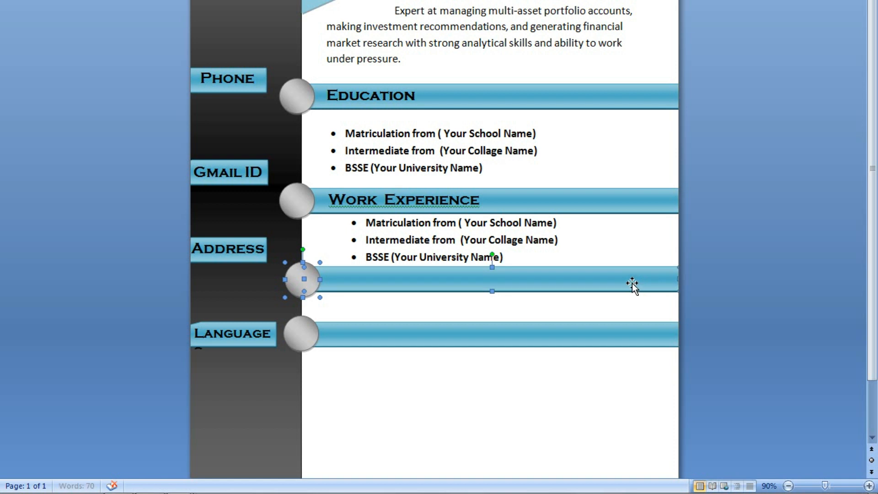
drag(621, 287, 621, 299)
click(509, 346)
click(504, 334)
shift+click(295, 334)
key(Down)
key(Down)
key(Down)
key(Down)
key(Down)
key(Down)
key(Down)
key(Down)
key(Down)
key(Down)
key(Down)
key(Down)
key(Down)
key(Down)
key(Down)
key(Down)
key(Down)
key(Down)
Lower the empty upper section's circle and bar further, then shift the copied list down and left.
click(431, 295)
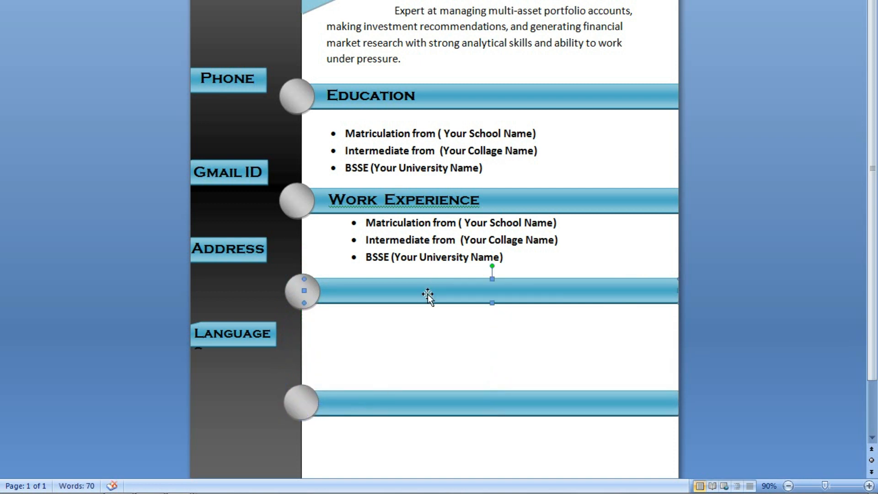
shift+click(295, 292)
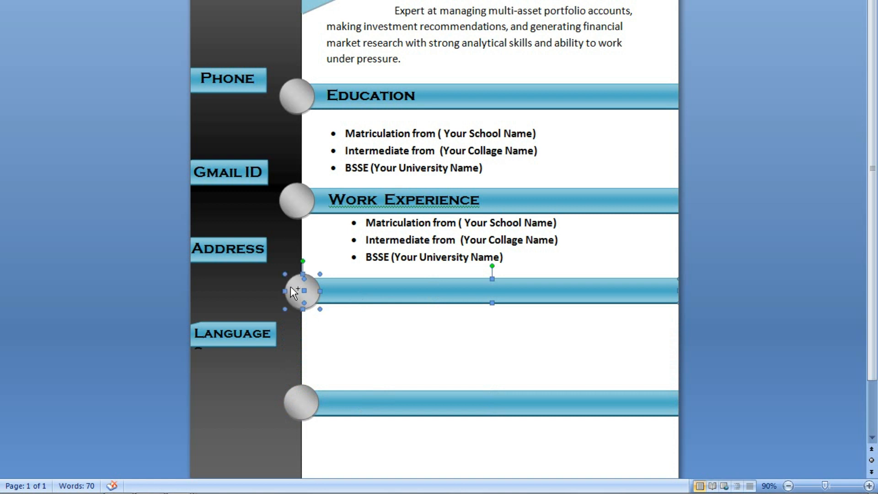
key(Down)
key(Down)
key(Down)
key(Down)
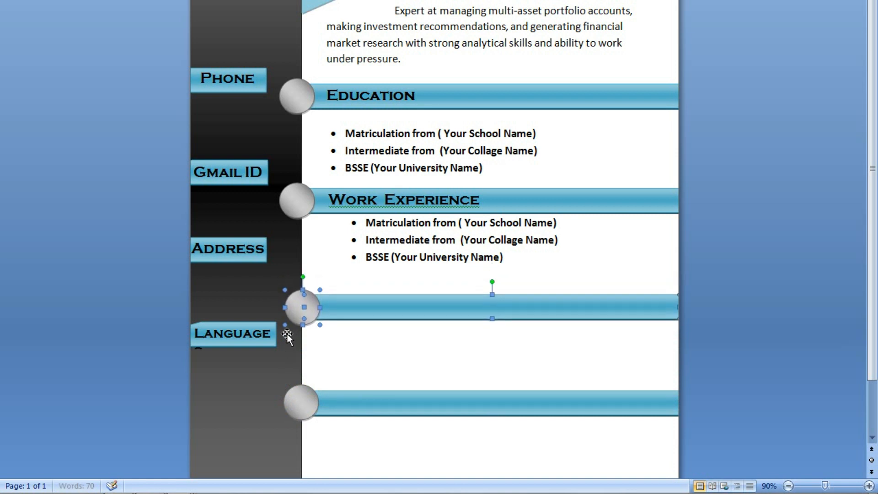
key(Down)
key(Down)
key(Down)
click(379, 283)
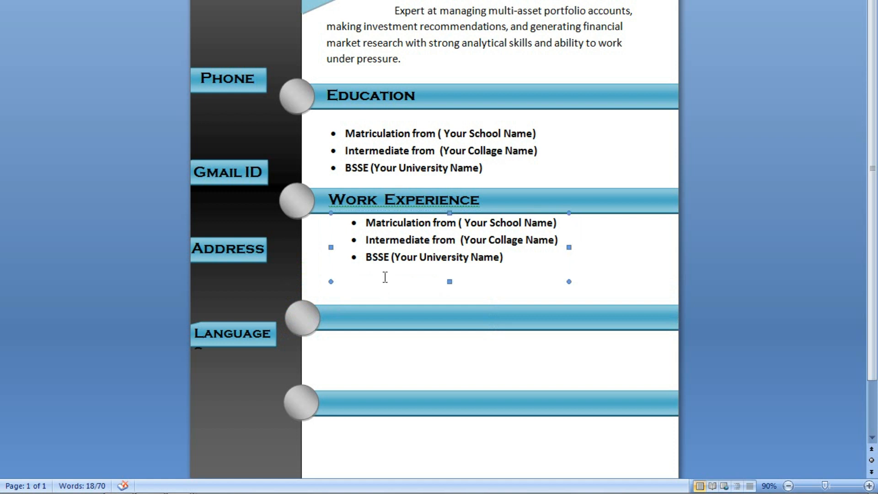
key(Down)
key(Down)
key(Down)
key(Down)
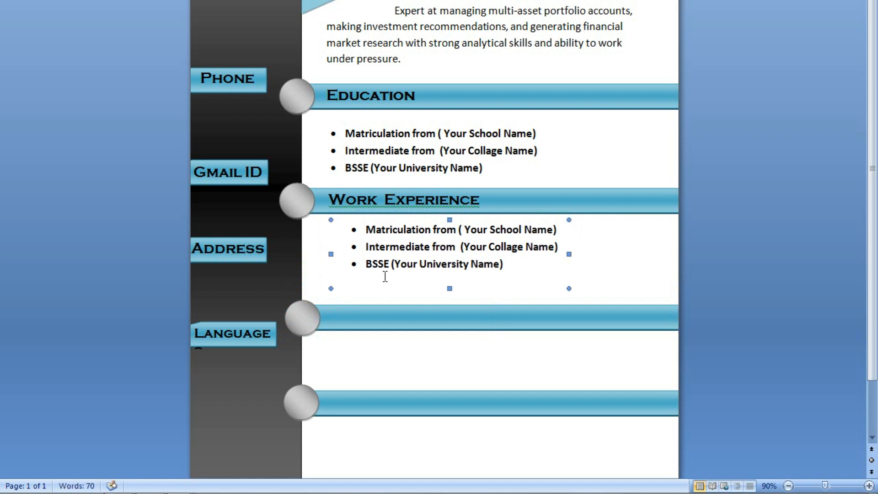
key(Left)
key(Left)
key(Left)
key(Left)
key(Left)
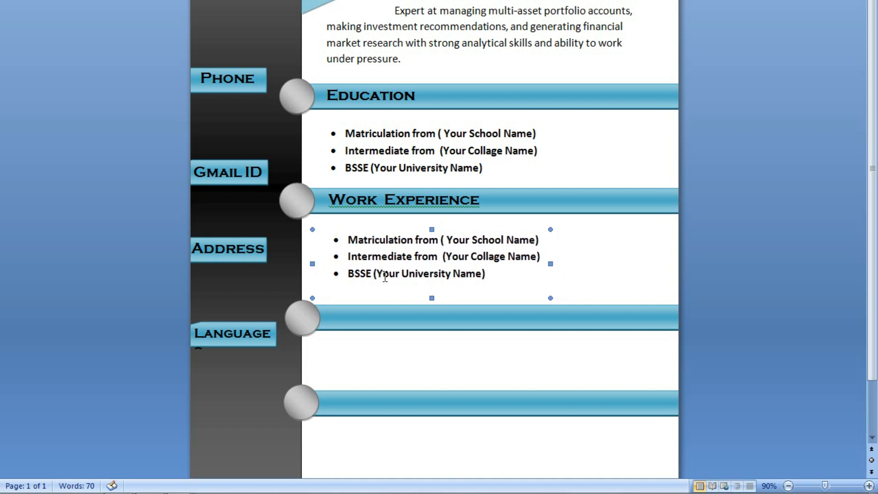
Replace the copied bullets with Computer Operator, Data Entry, Graphic Designing and Incharge to Analyze workers.
click(392, 255)
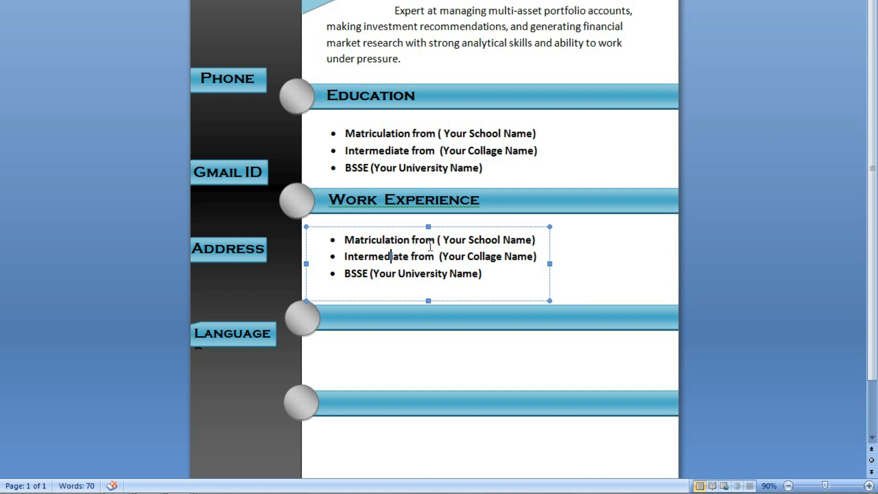
key(ctrl+a)
key(Delete)
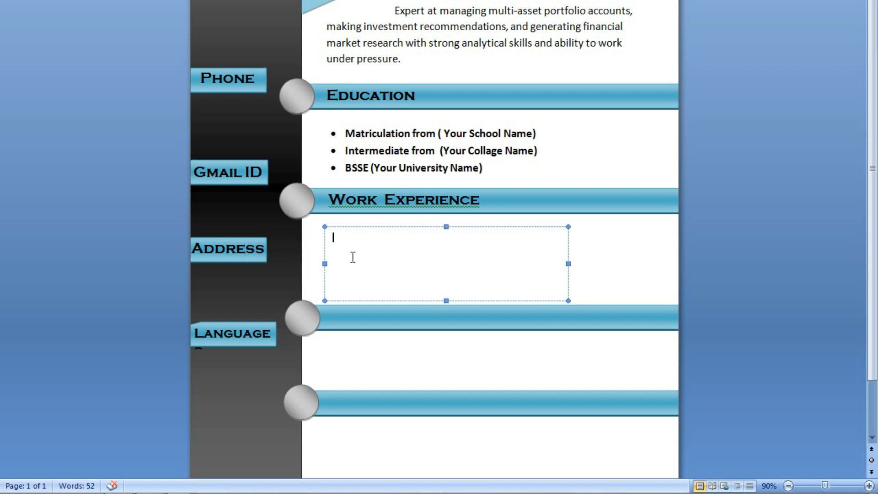
text(*)
text( Computer Opertor)
key(Return)
text(a)
key(End)
key(Return)
text(Data Entry)
key(Down)
text(Graphic Designing)
key(Return)
text(Incharge to Analyze workers)
Change 'Incharge' to 'In Charge' and add '(Your Years)' after each of the four lines.
click(370, 277)
key(Delete)
text(C)
click(380, 278)
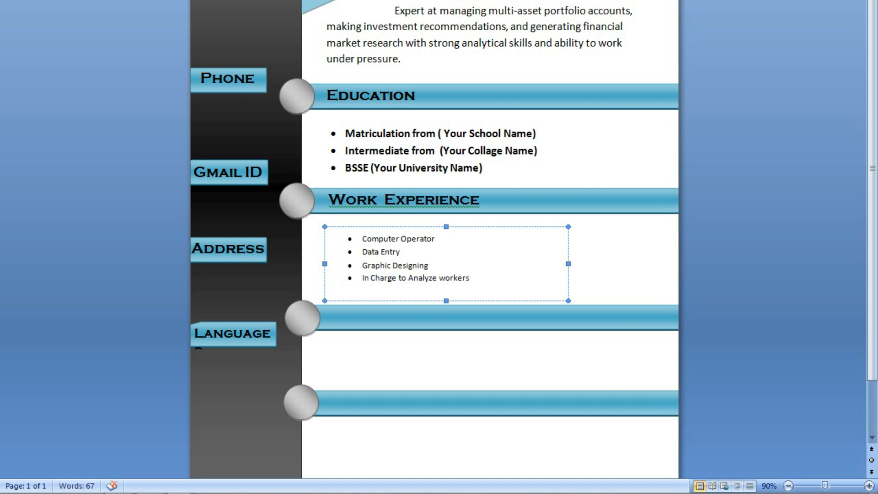
text(()
key(Tab)
text())
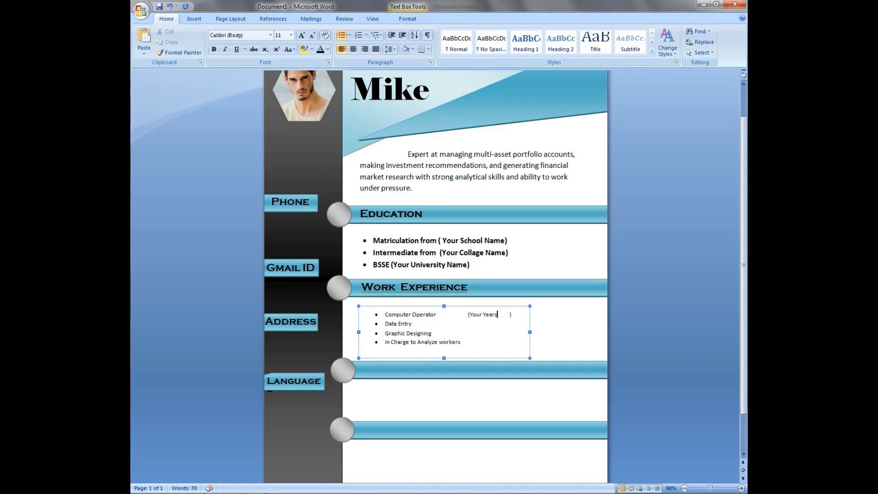
key(Delete)
text((Your Years))
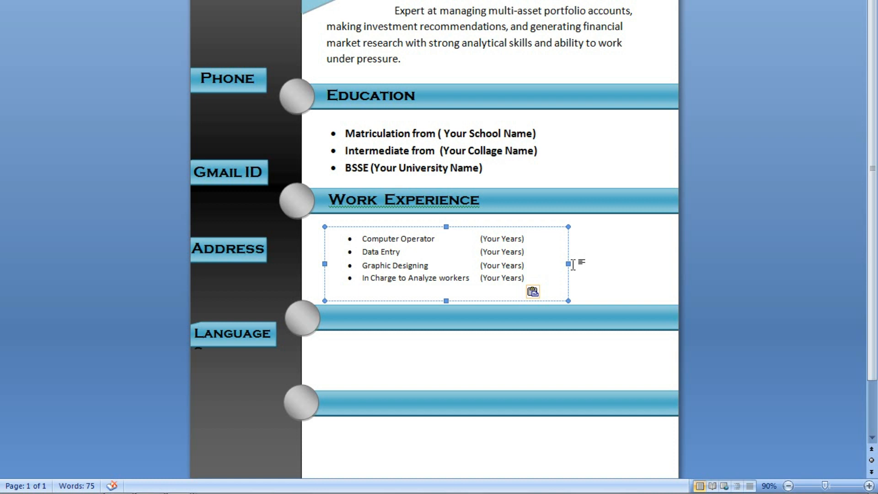
Widen the Work Experience list and tab each (Your Years) toward a common column.
drag(568, 263, 657, 266)
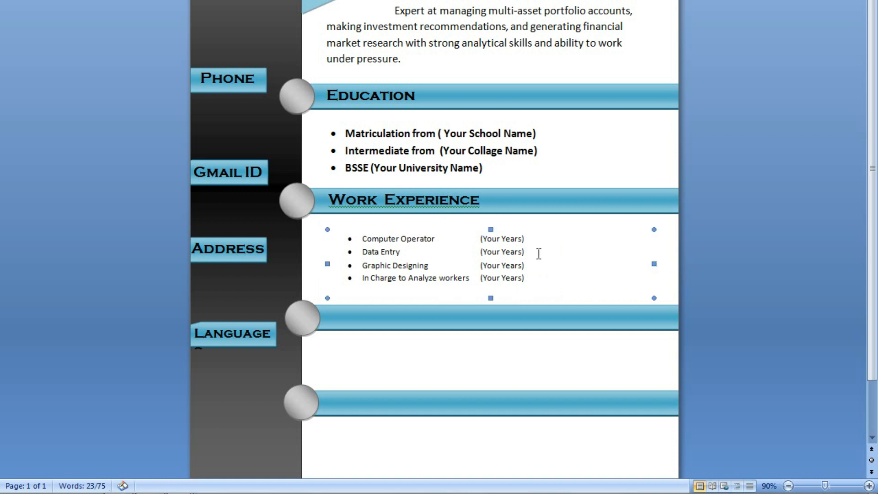
click(480, 239)
key(Tab)
key(Tab)
key(Down)
key(Tab)
key(Tab)
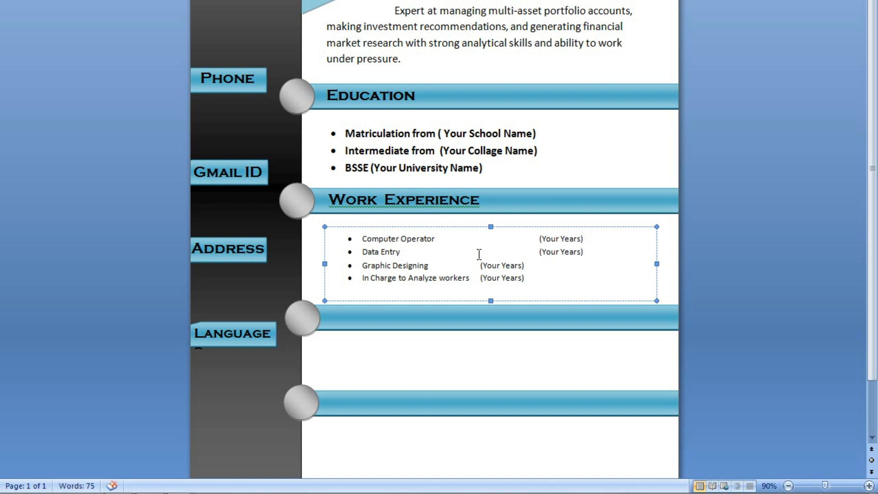
key(Tab)
key(Tab)
click(482, 278)
key(Tab)
key(Tab)
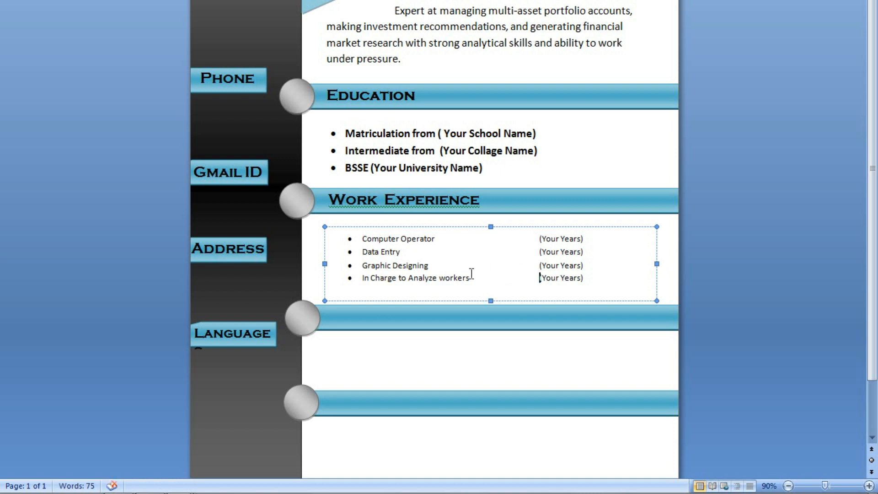
Make all four Work Experience entries larger and bold, and shift the list left.
drag(616, 279, 359, 244)
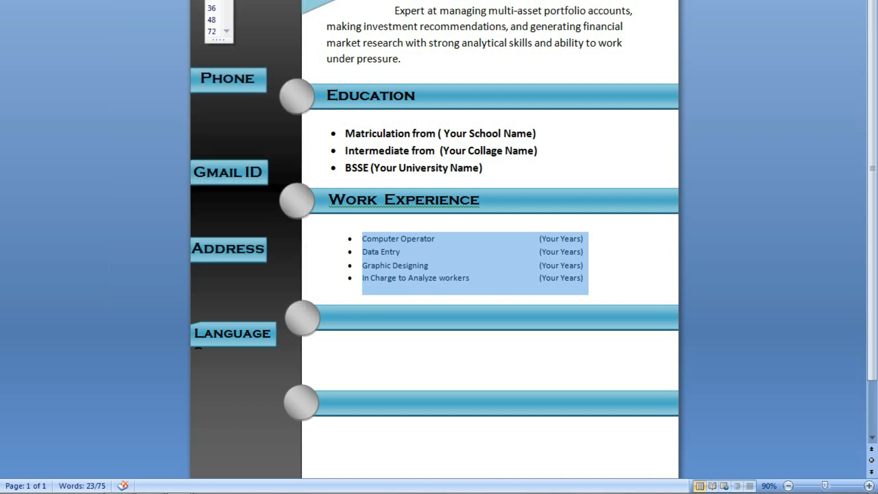
key(Return)
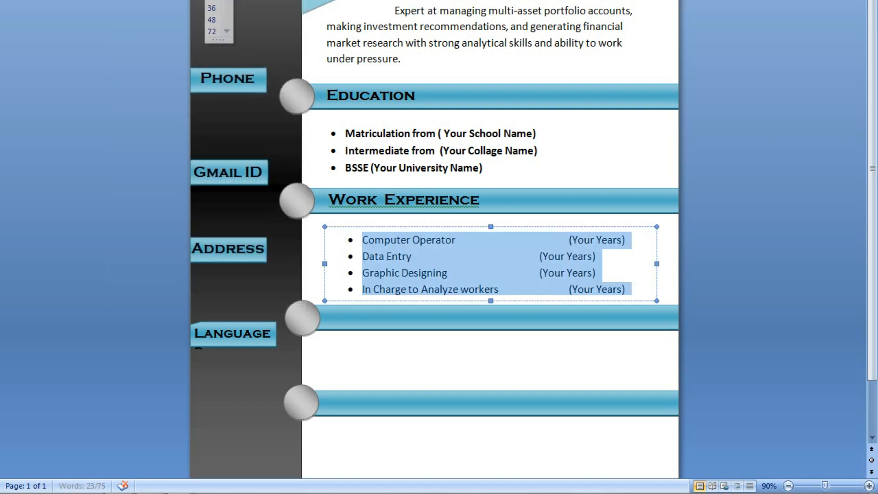
key(ctrl+b)
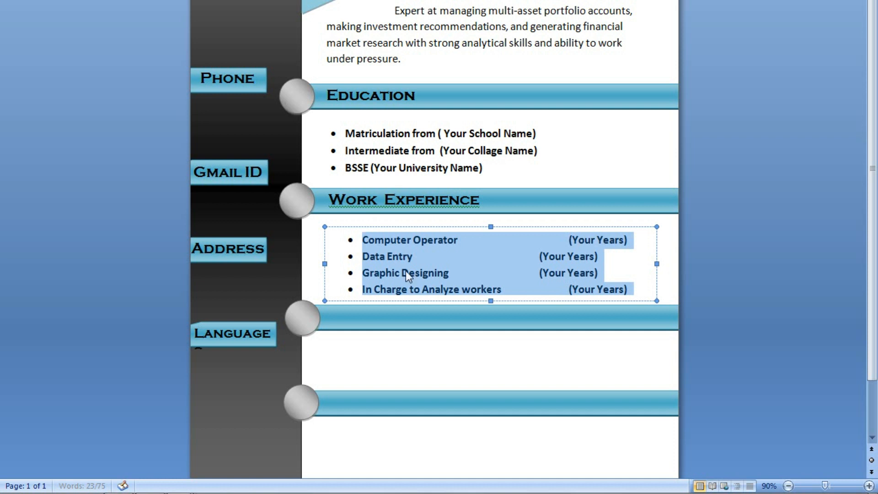
click(449, 300)
key(Left)
key(Left)
key(Left)
key(Left)
key(Left)
key(Left)
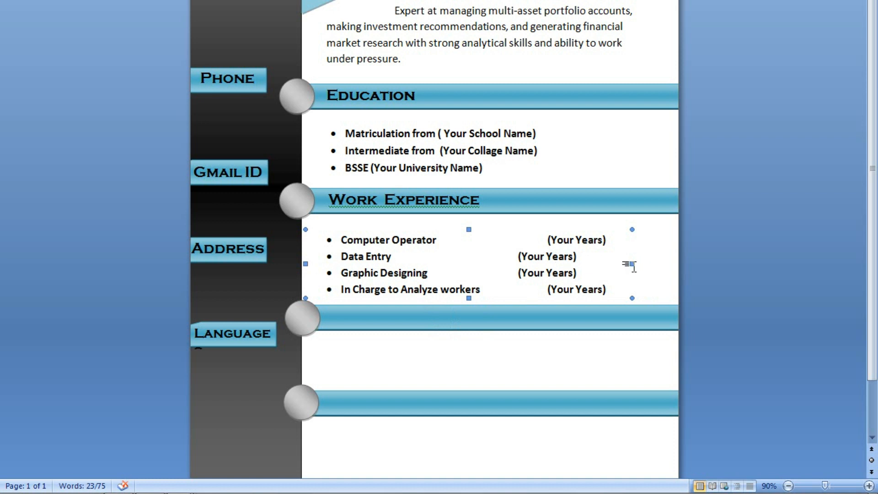
Realign the Data Entry and Graphic Designing (Your Years) with the other entries.
click(524, 255)
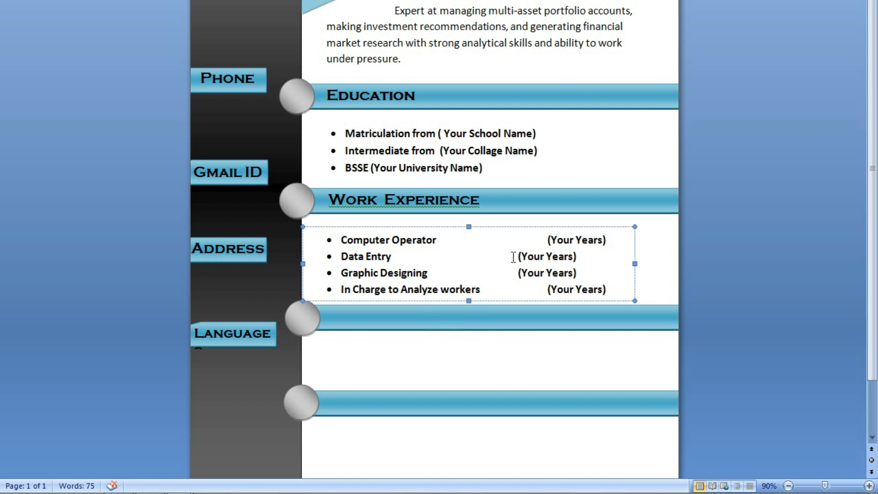
key(Tab)
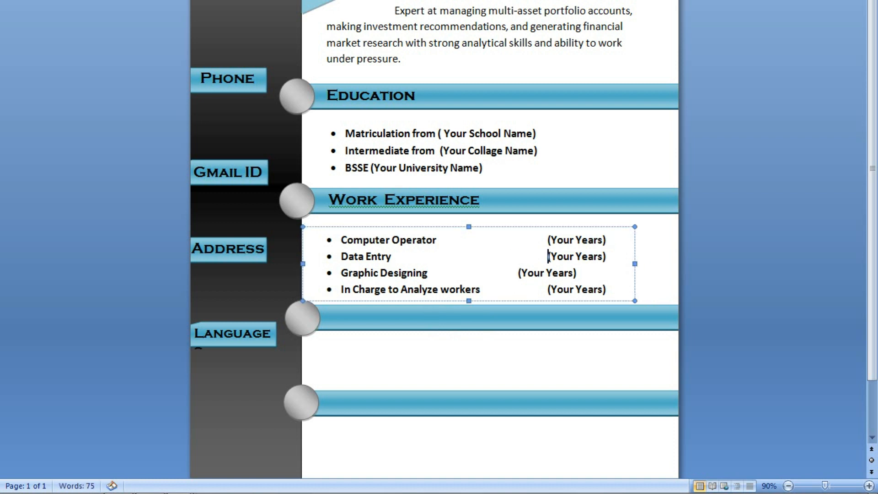
click(516, 273)
key(Tab)
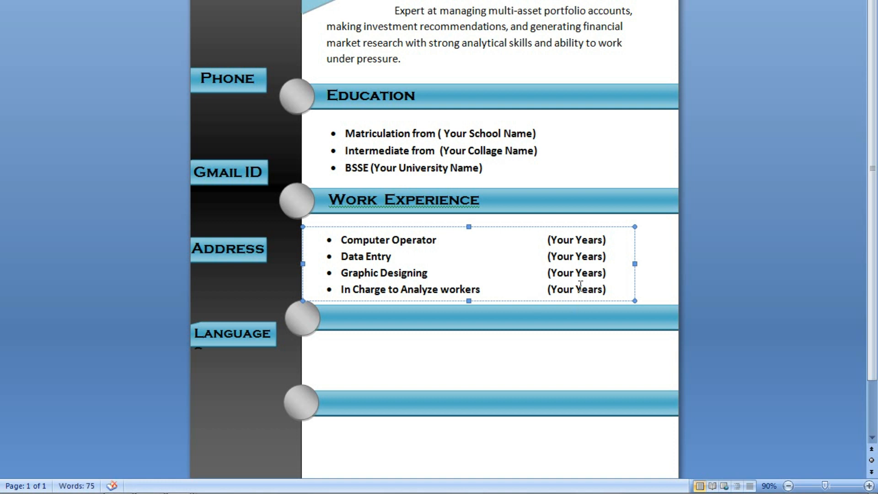
click(557, 349)
click(441, 269)
Move the Work Experience list up slightly and lower the bottom circle and cyan bar.
drag(437, 297, 437, 290)
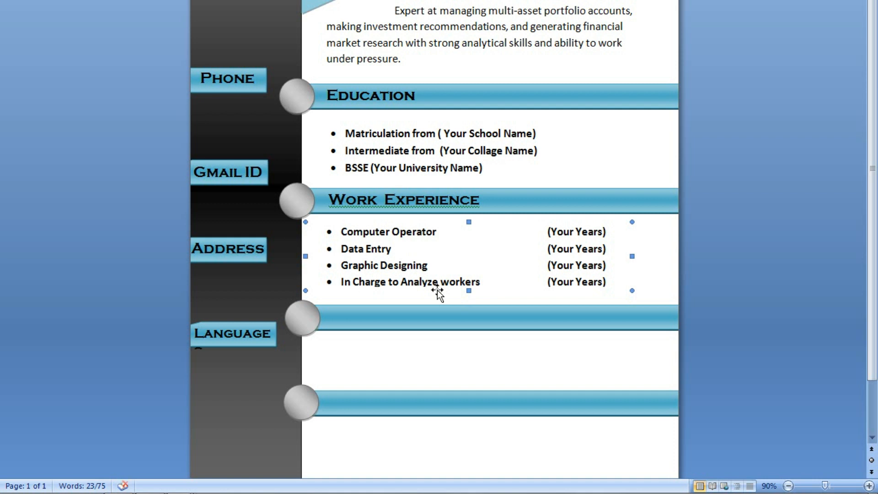
scroll(438, 292, down, 3)
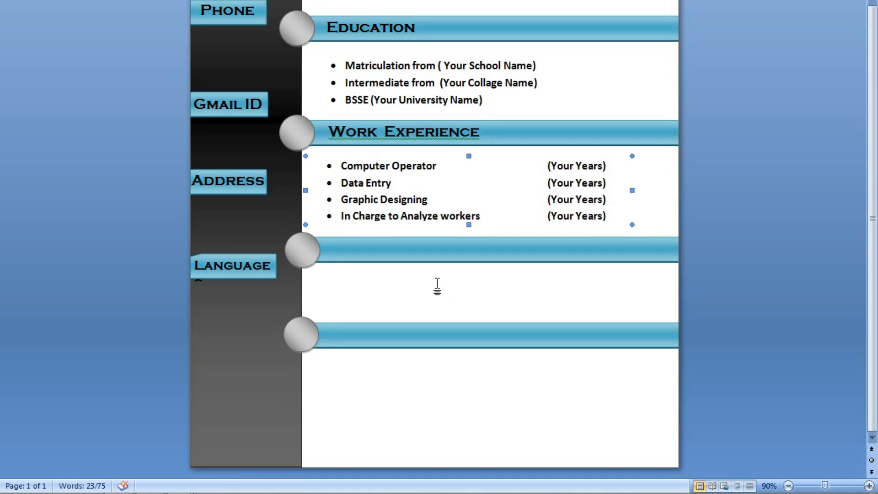
click(315, 338)
shift+click(370, 337)
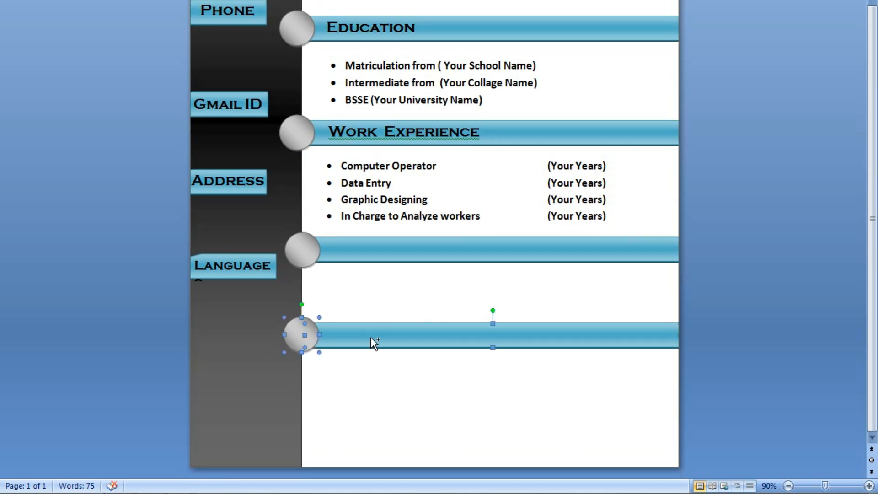
key(Down)
key(Down)
key(Down)
key(Down)
key(Down)
key(Down)
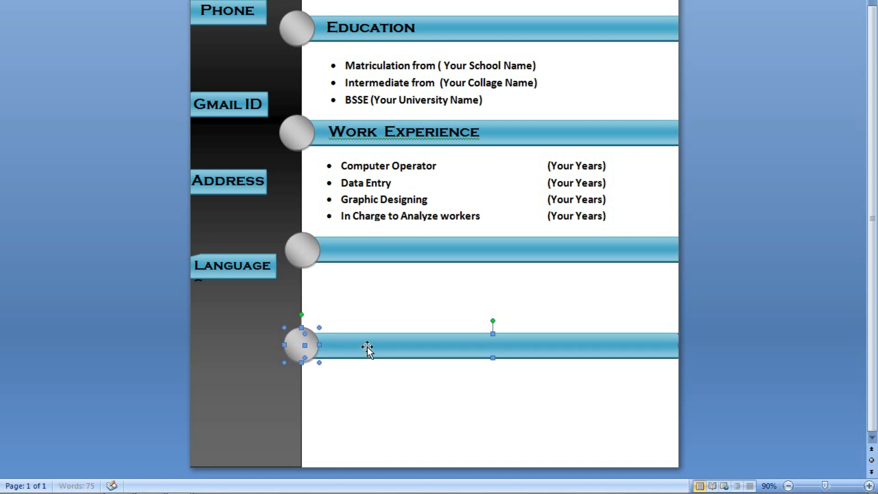
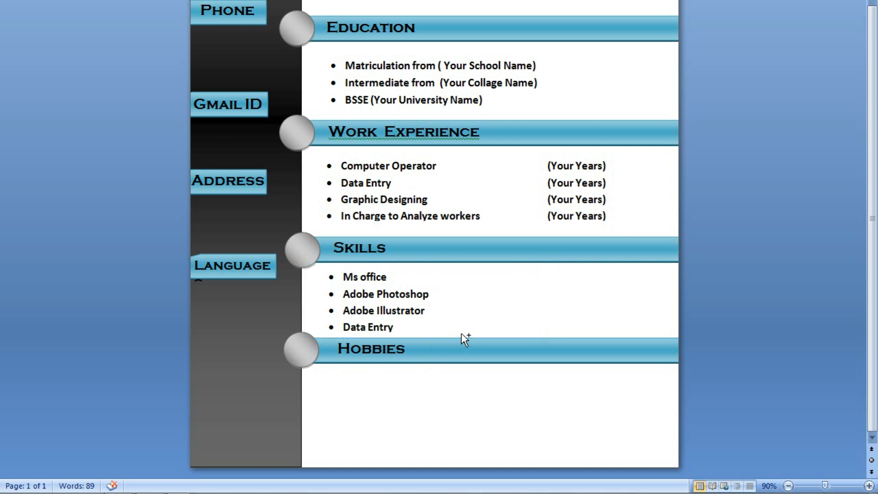
Ctrl-drag a copy of the Skills bullet list to just below the Hobbies bar.
drag(465, 410, 471, 444)
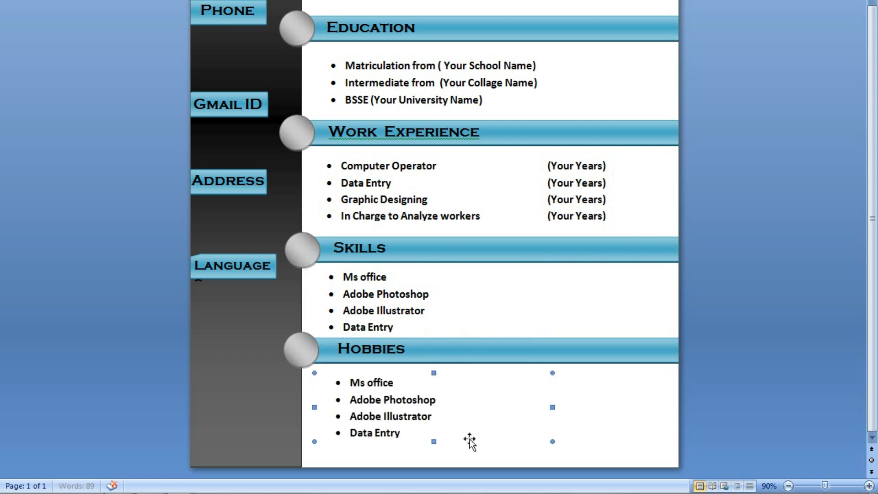
Replace the copied bullets with Cricket, Computer and Football, removing the extra item.
click(439, 397)
drag(414, 382, 354, 390)
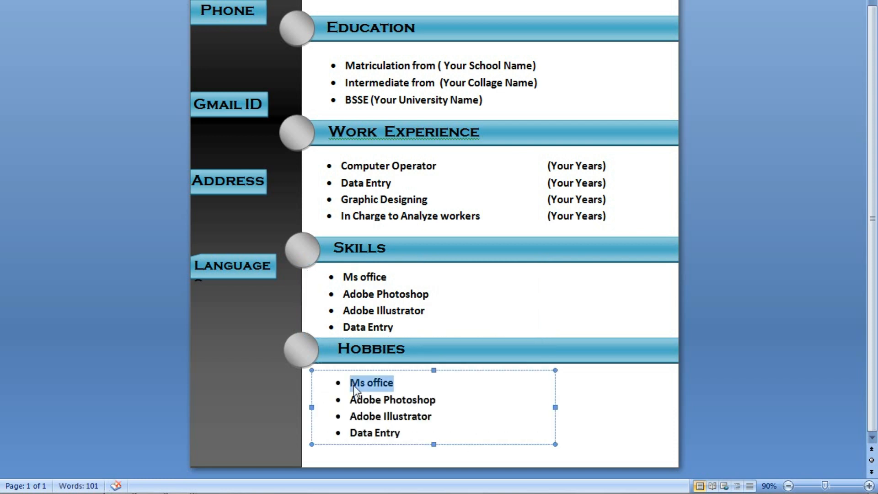
text(Cricket)
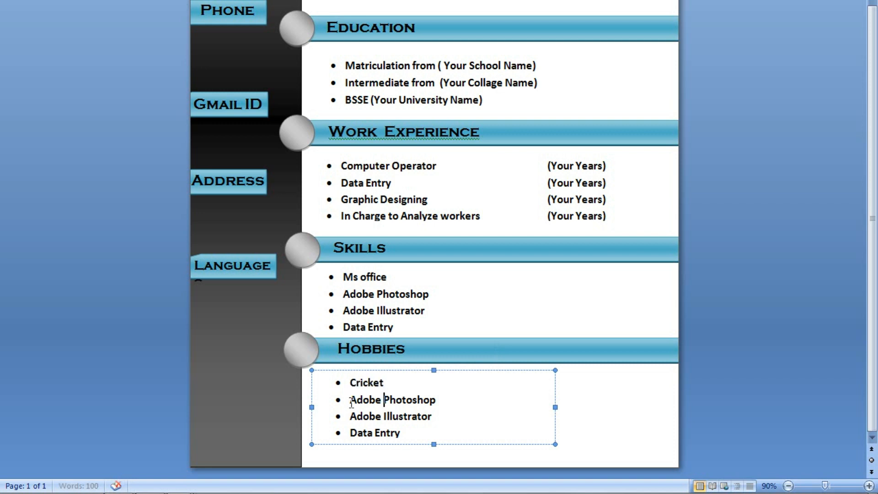
drag(439, 399, 351, 405)
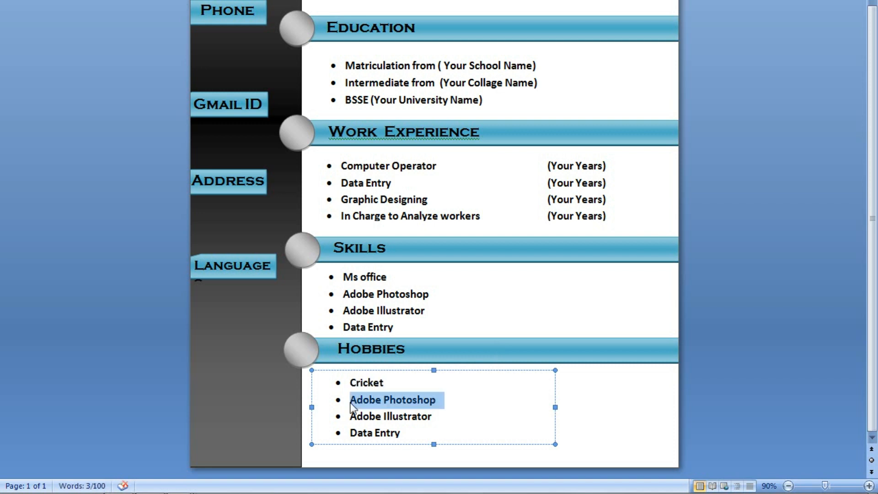
text(Co)
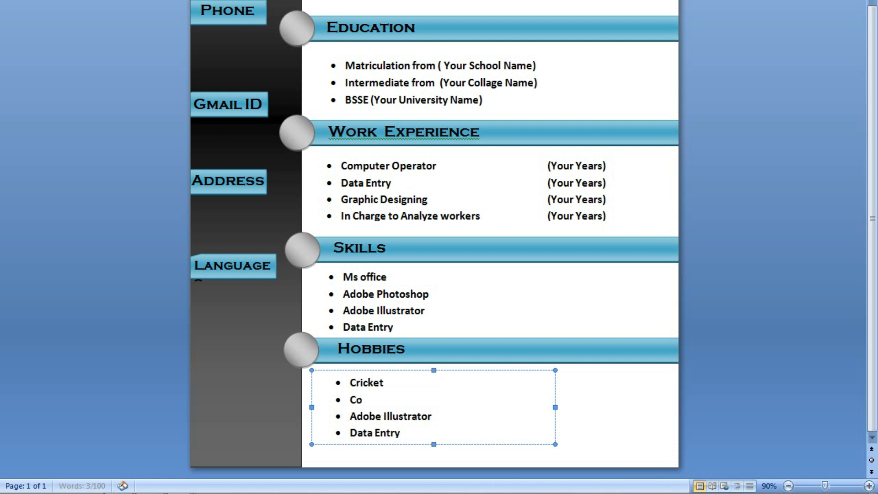
text(mpu)
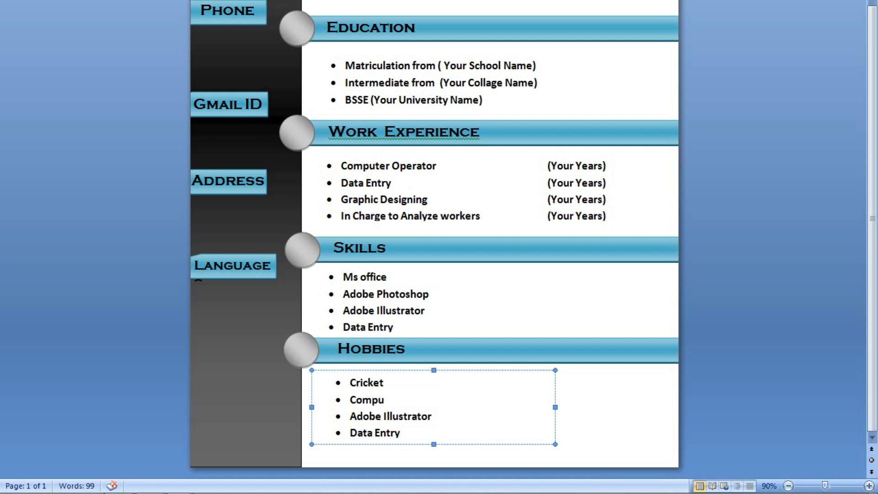
text(ter)
key(Down)
key(shift+Left)
key(shift+Left)
key(shift+Left)
key(shift+Left)
key(shift+Left)
key(shift+Left)
key(shift+Left)
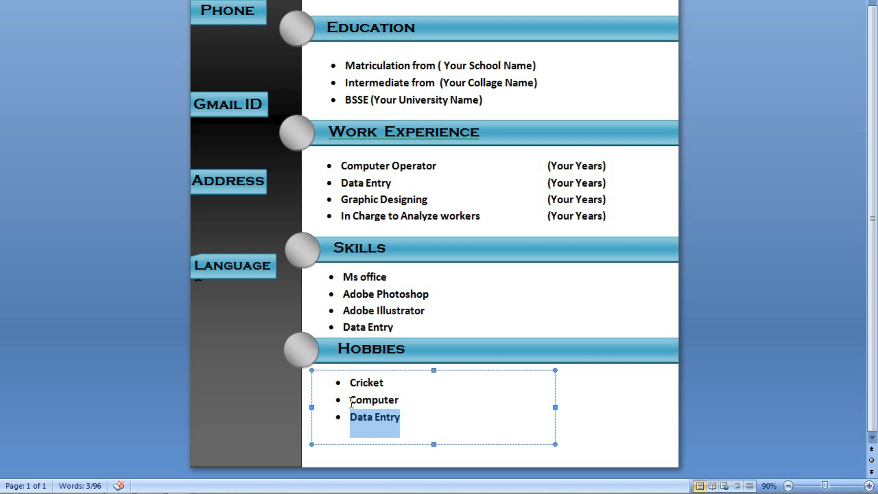
text(F)
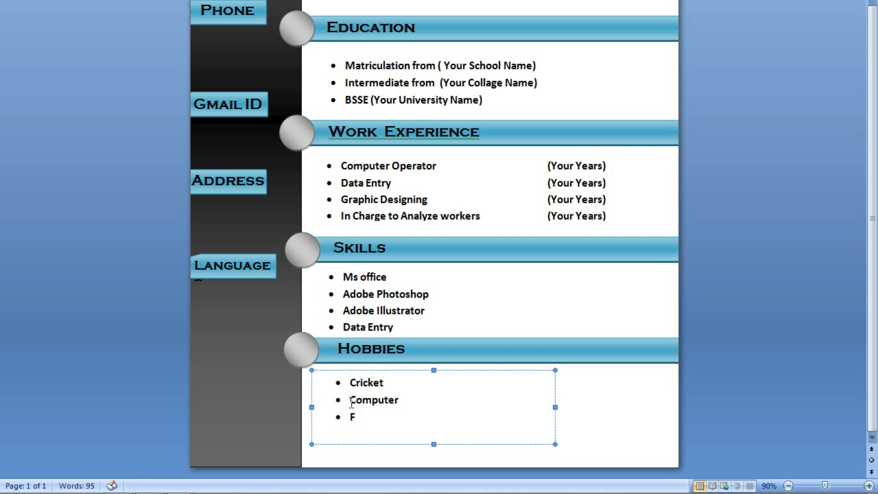
text(ootball)
click(591, 432)
Nudge the Phone label text and its blue banner to the right.
scroll(547, 400, up, 5)
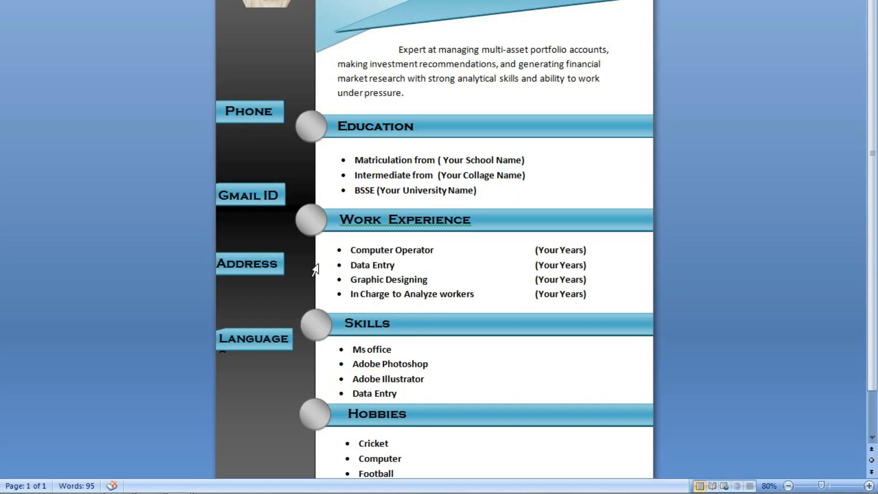
scroll(309, 231, down, 2)
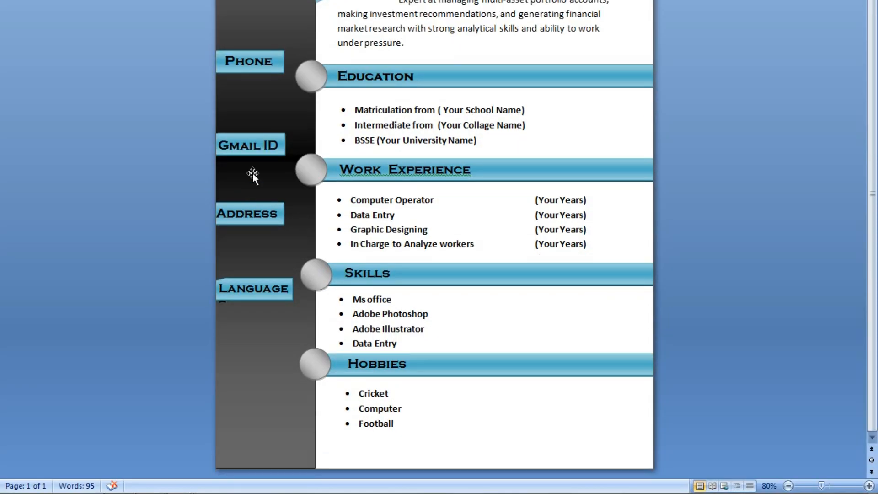
click(280, 62)
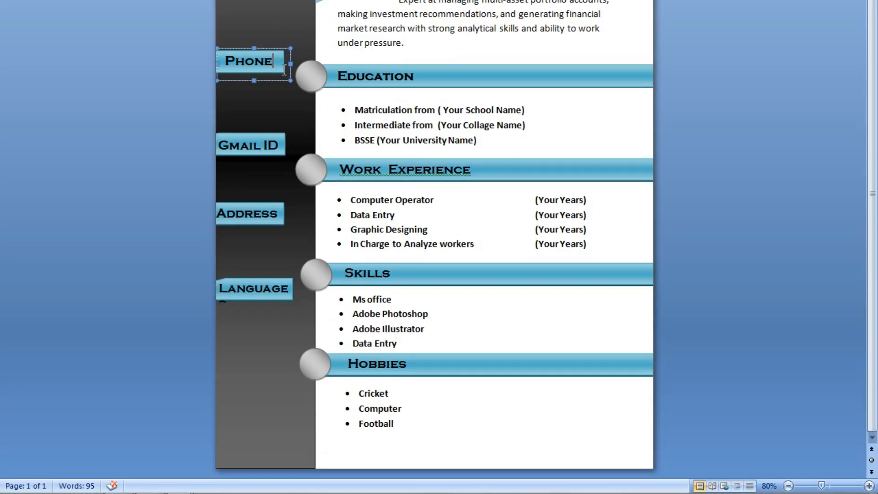
click(280, 97)
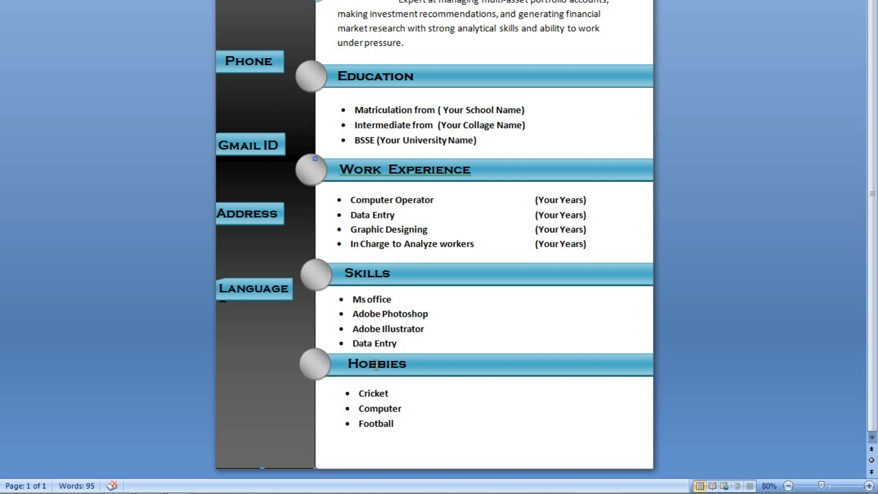
click(282, 73)
click(288, 89)
click(269, 64)
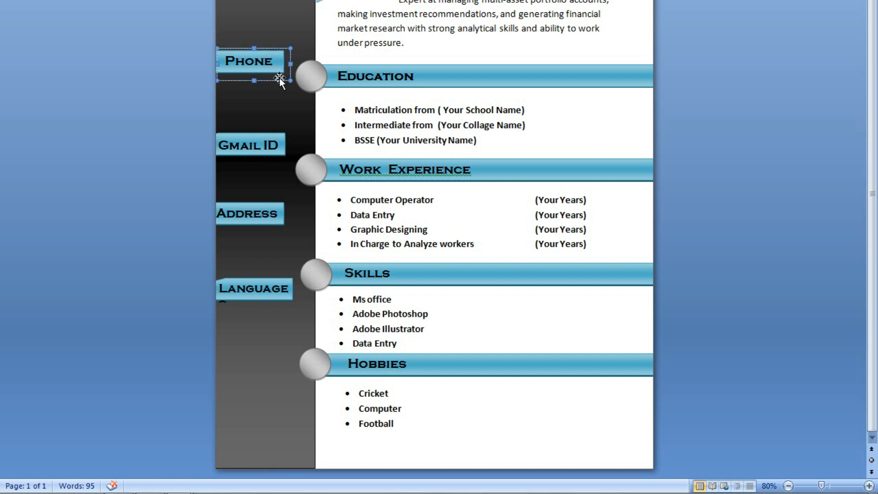
click(279, 79)
key(Right)
key(Right)
key(Right)
key(Right)
key(Right)
key(Right)
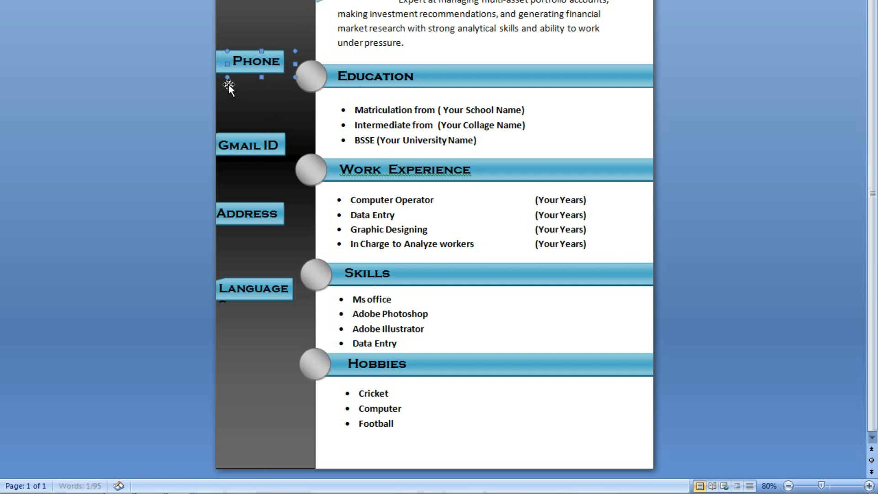
click(220, 67)
key(Right)
key(Right)
key(Right)
key(Right)
key(Right)
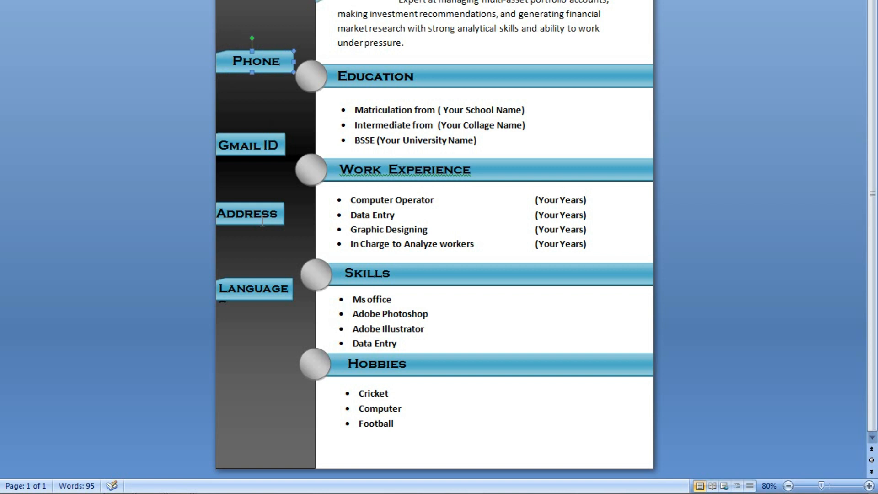
key(Right)
Fine-tune the Gmail ID label text and banner position with small nudges.
click(279, 154)
click(282, 165)
key(Right)
key(Right)
key(Right)
key(Right)
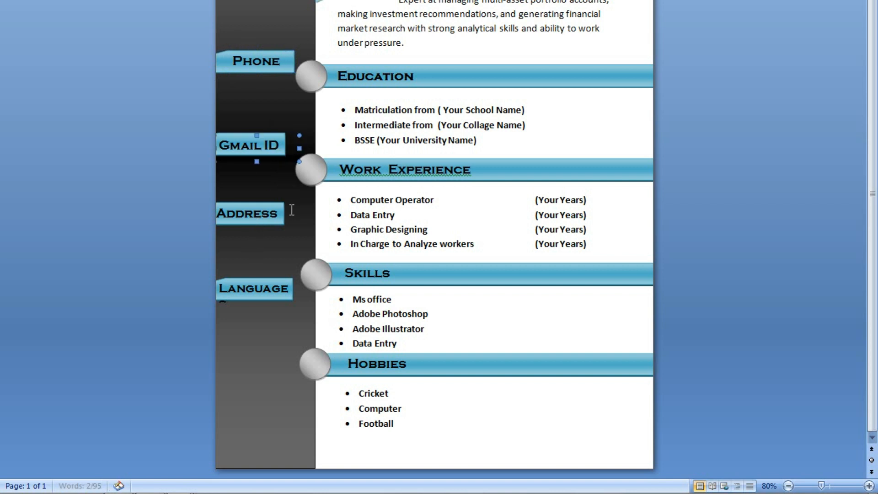
click(220, 145)
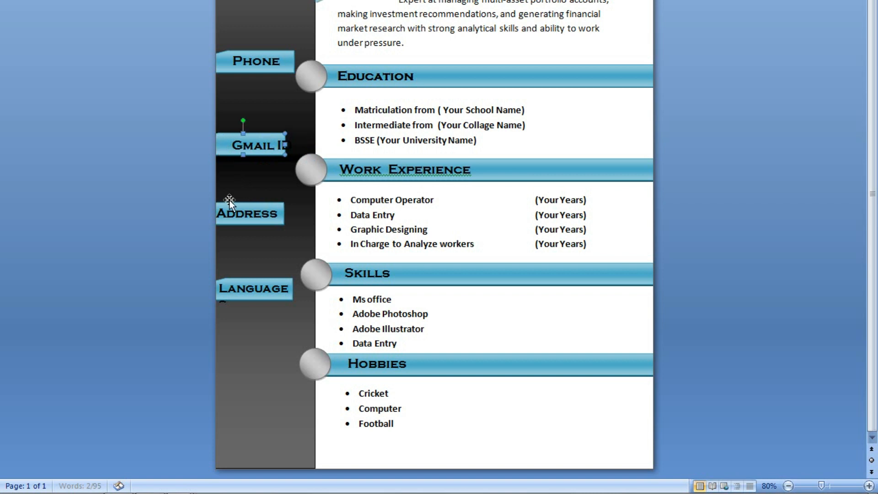
key(Right)
key(Right)
key(Right)
key(Right)
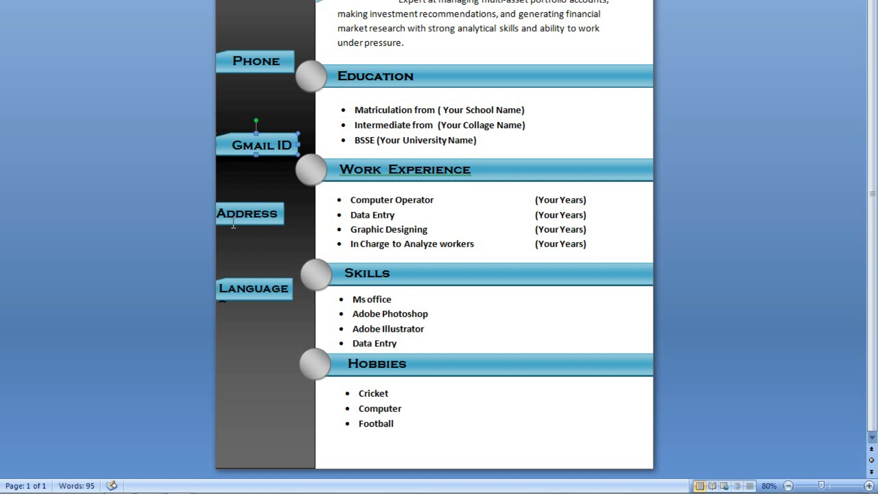
key(Left)
key(Left)
click(257, 161)
key(Left)
key(Left)
key(Left)
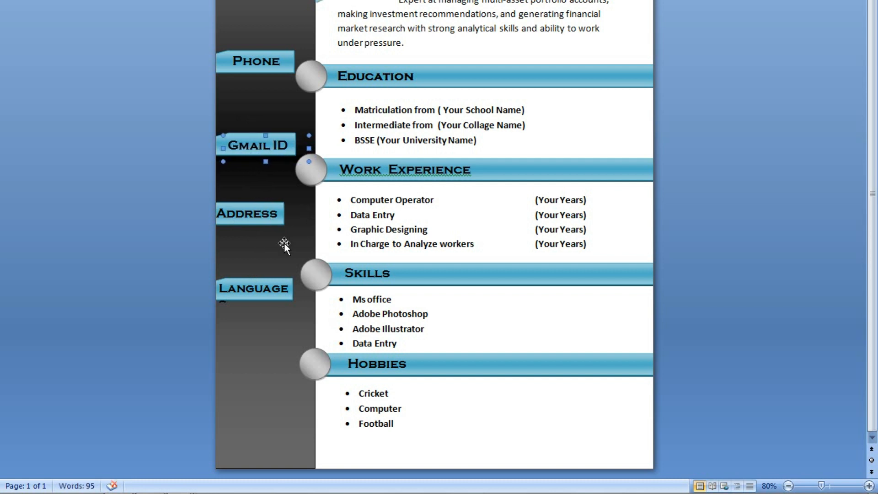
Nudge the Address label text and its blue banner to the right.
click(286, 219)
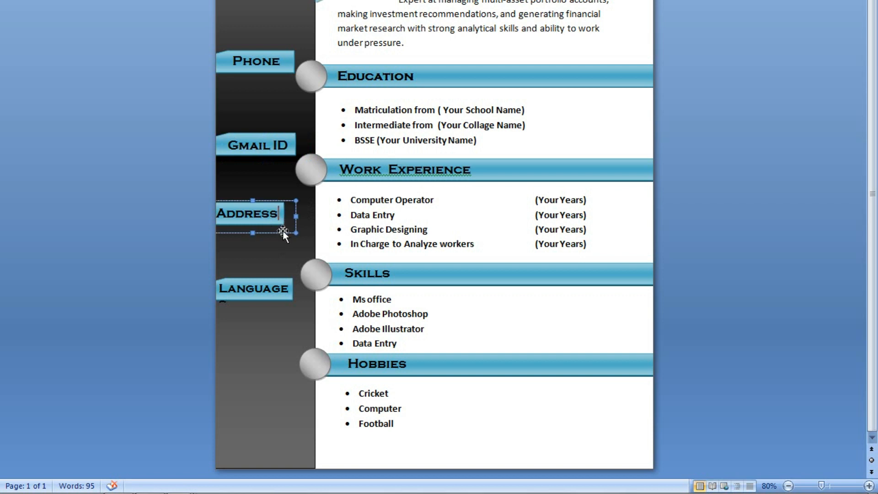
click(283, 231)
key(Right)
key(Right)
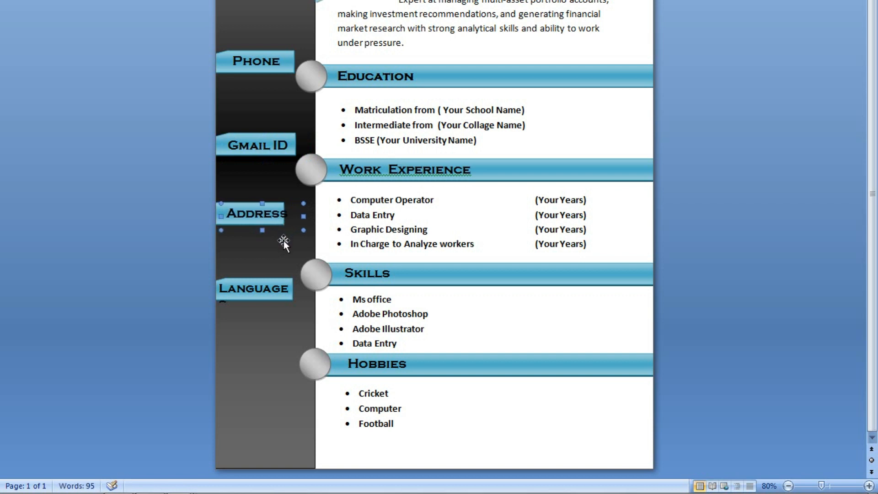
click(218, 212)
key(Right)
key(Right)
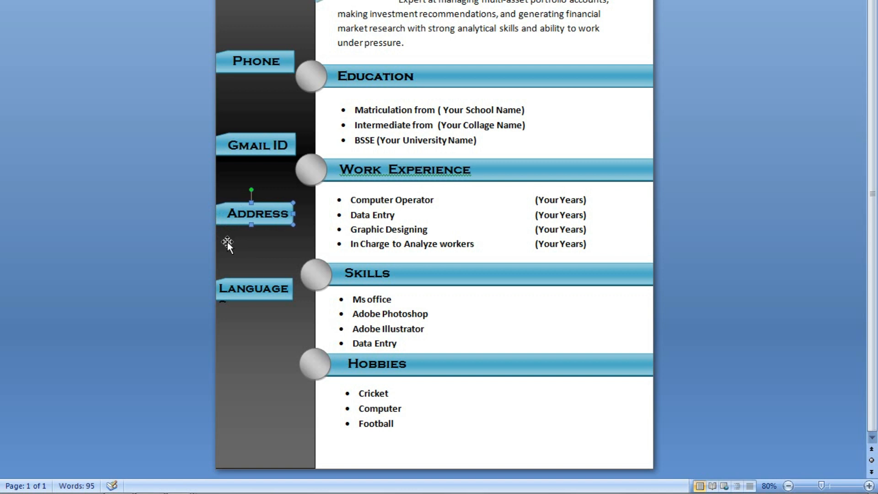
key(Right)
click(257, 93)
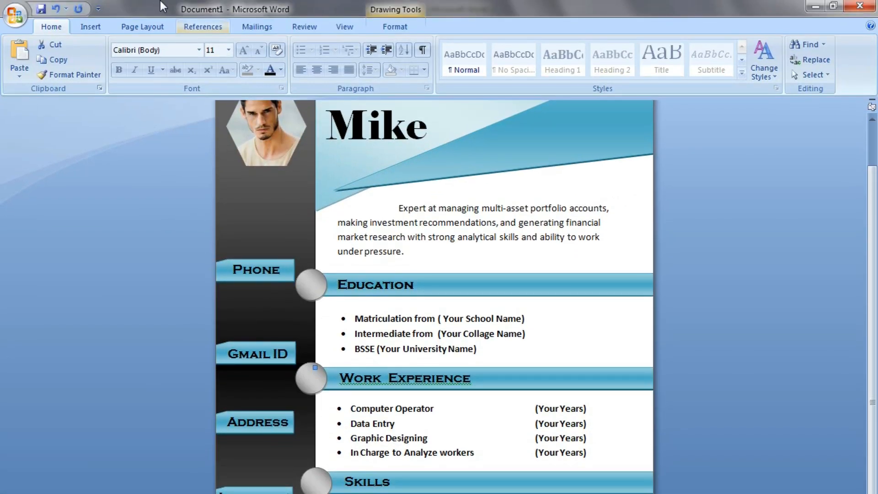
Draw a text box below Hobbies reading 'Your phone number' in Calibri.
click(97, 25)
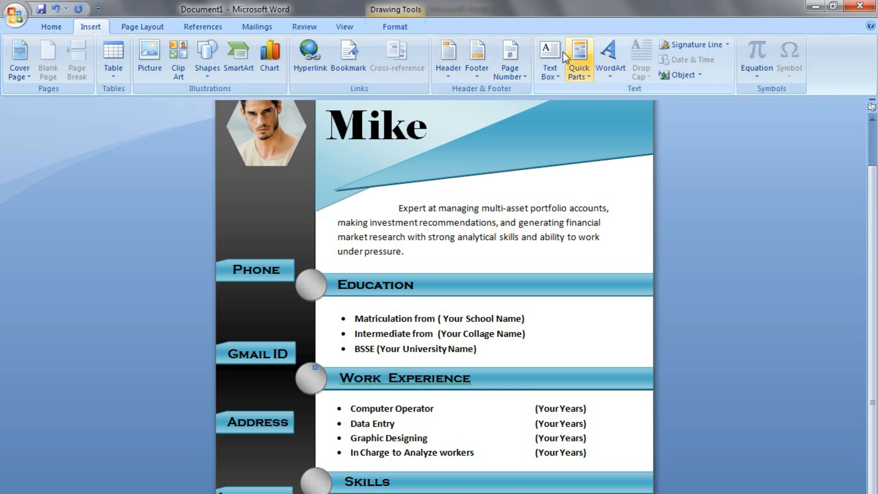
click(546, 75)
click(628, 465)
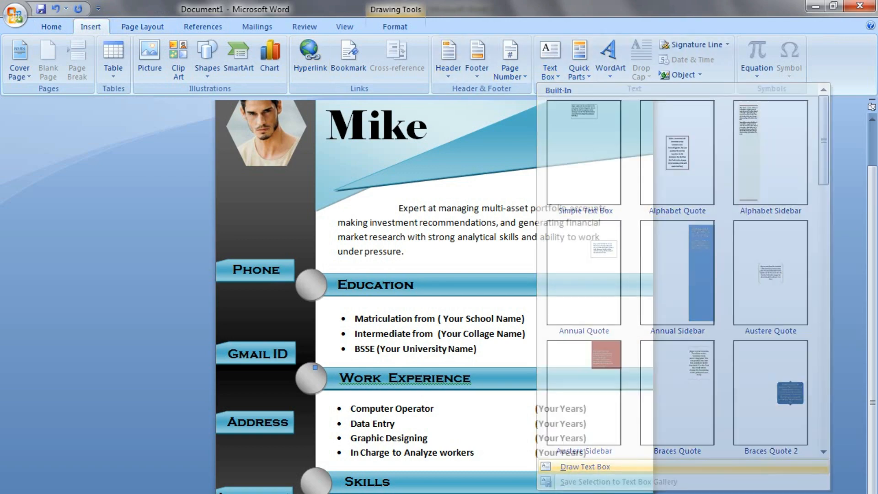
drag(473, 406, 600, 448)
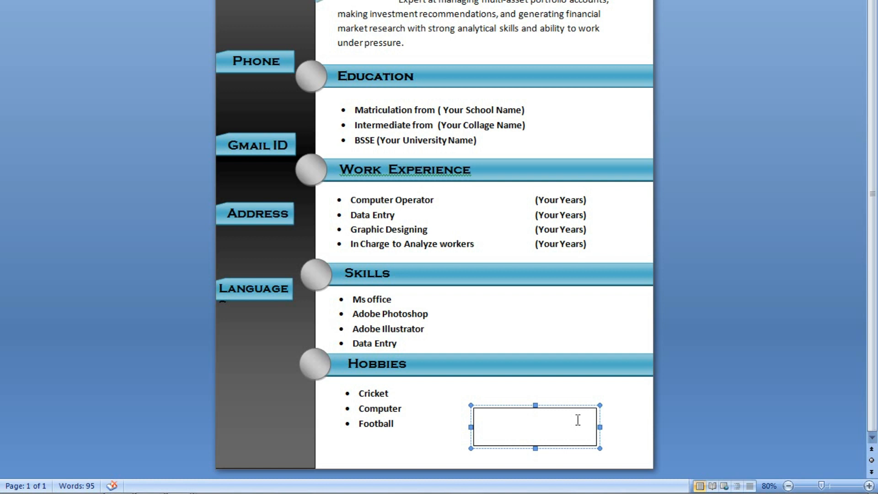
text(Your phone num)
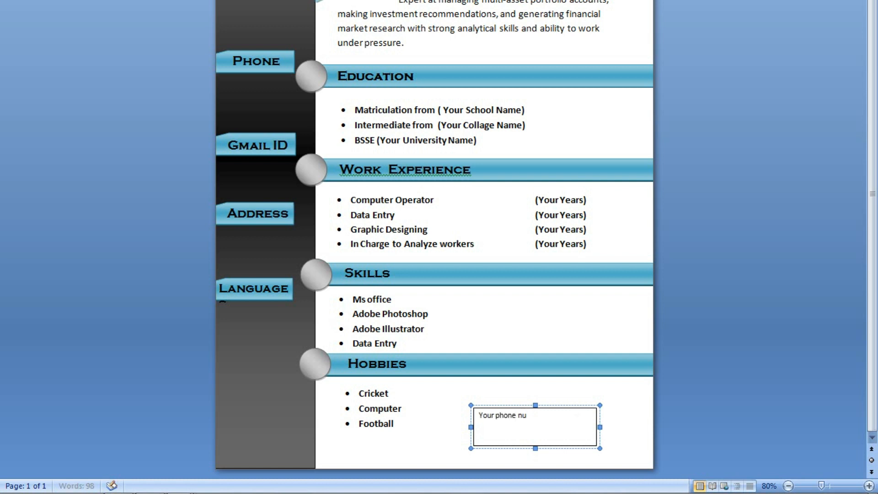
text(ber)
key(shift+Left)
key(shift+Left)
key(shift+Left)
key(ctrl+a)
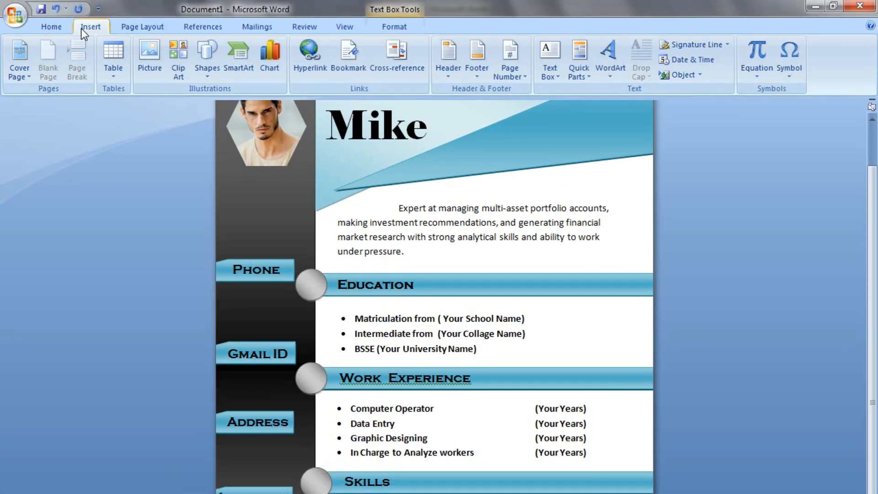
click(61, 28)
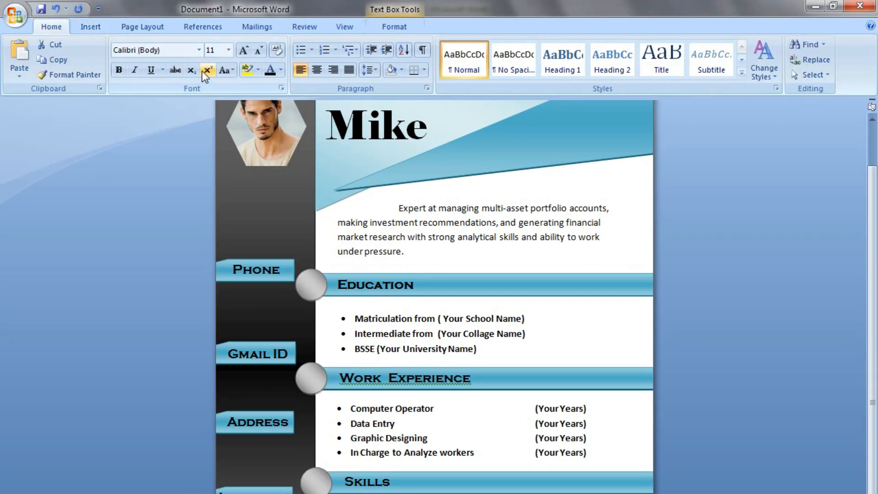
click(199, 51)
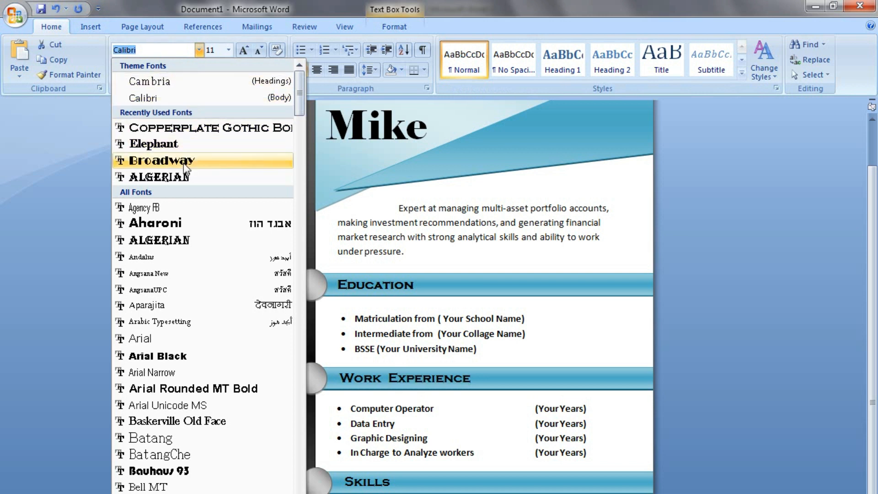
click(190, 99)
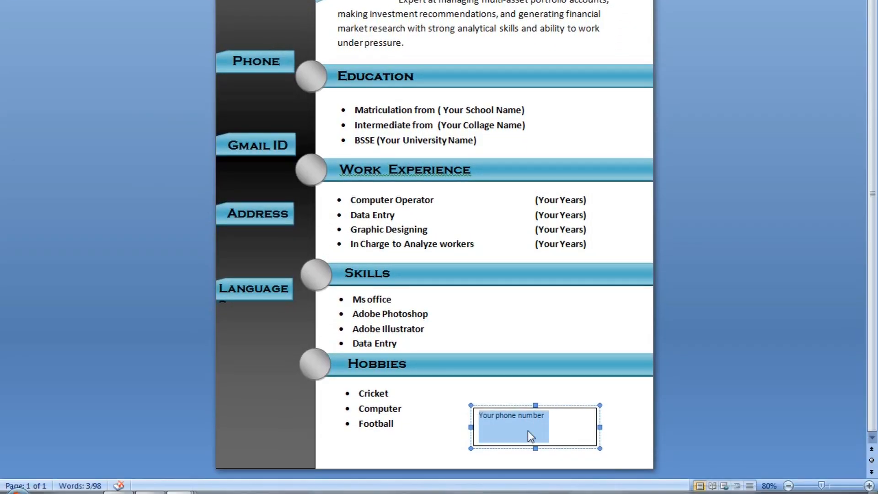
Capitalize it to 'Your Phone Number', make it bold and larger, and move it beside the Phone label.
click(501, 417)
key(BackSpace)
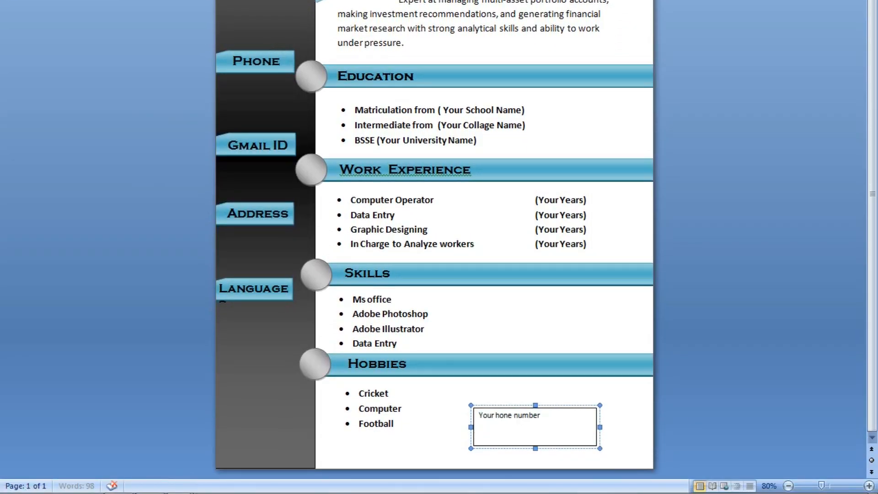
text(P)
key(Right)
key(Right)
key(Right)
key(Right)
key(Right)
key(Right)
key(BackSpace)
text(N)
key(ctrl+a)
key(ctrl+b)
key(ctrl+shift+period)
key(ctrl+shift+period)
key(ctrl+shift+period)
click(554, 446)
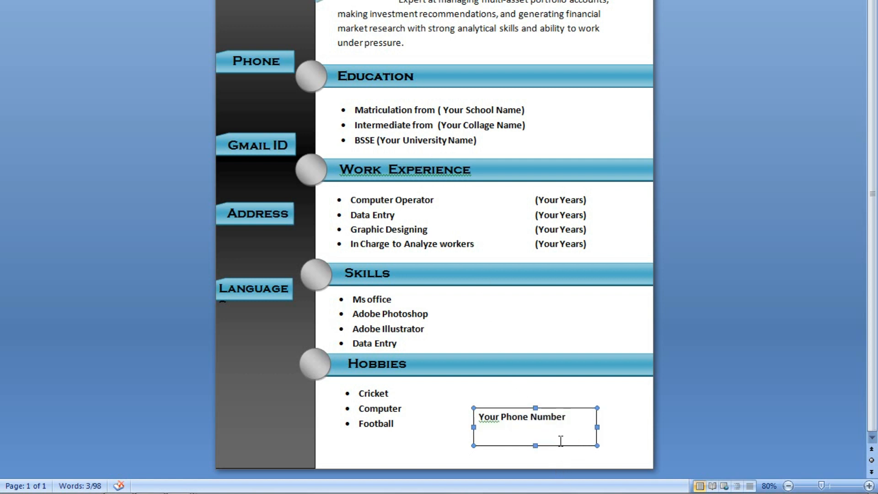
drag(330, 217, 299, 125)
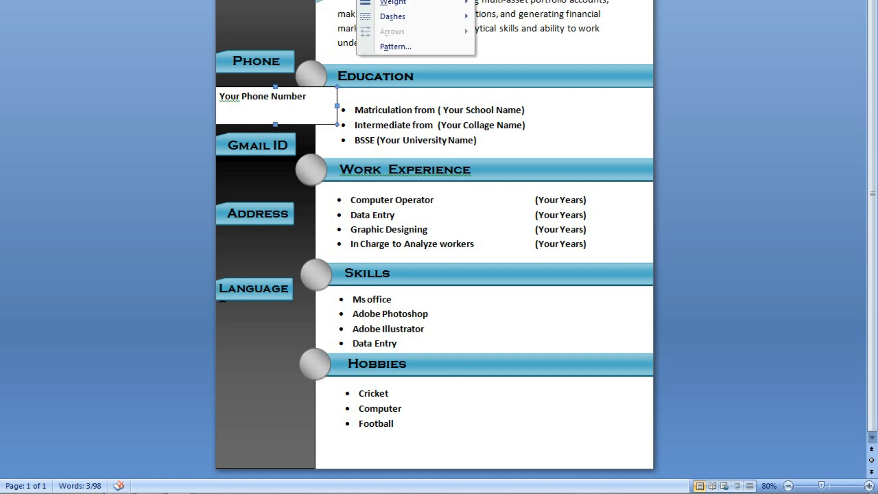
Remove the phone box's outline and fill and make its text white.
click(394, 0)
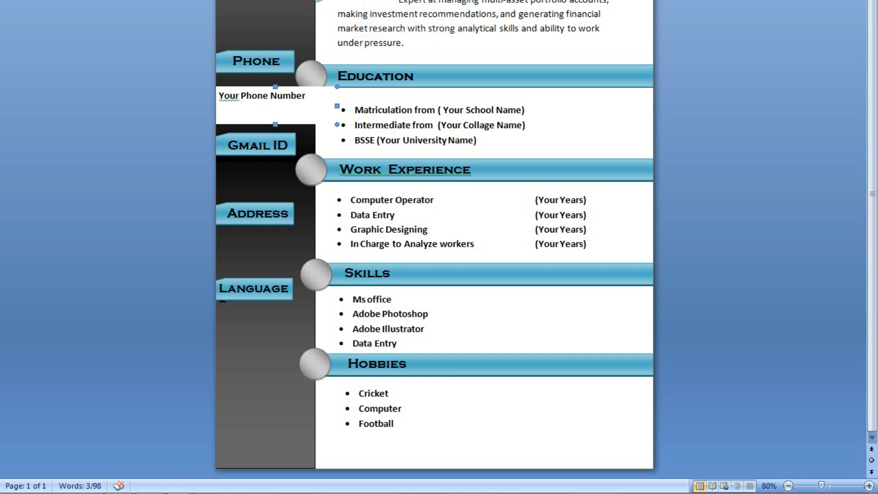
click(366, 0)
click(380, 0)
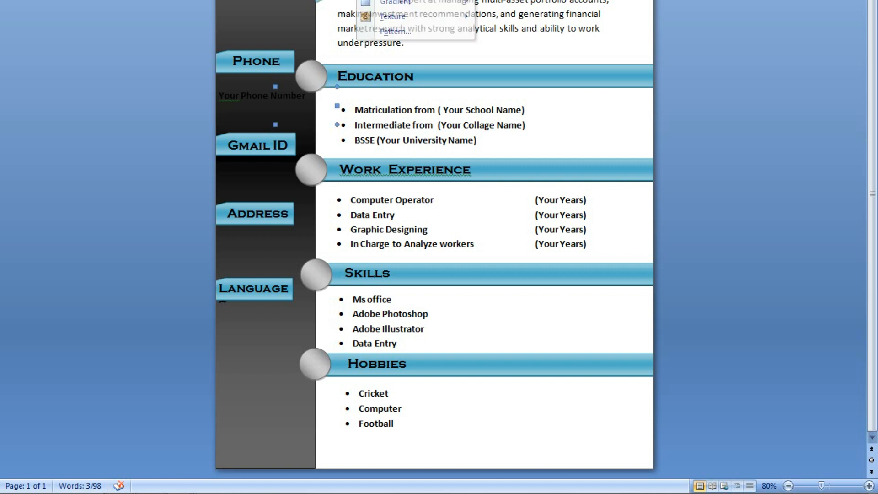
click(316, 104)
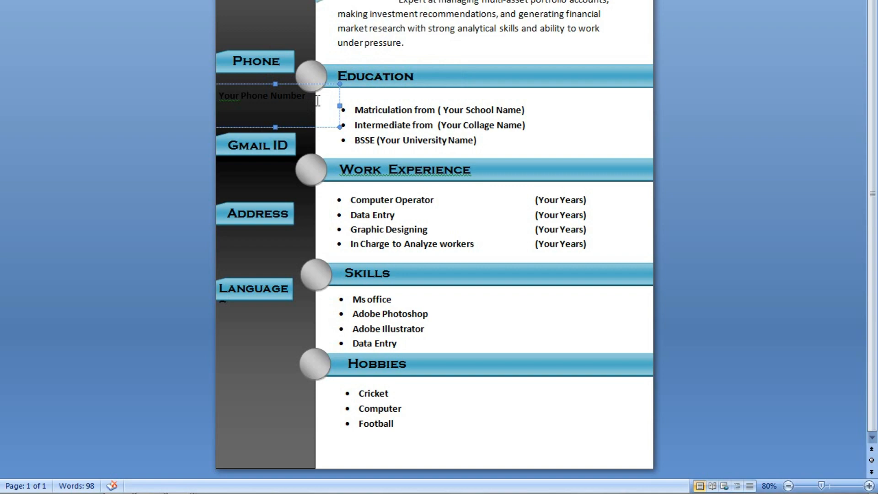
key(ctrl+a)
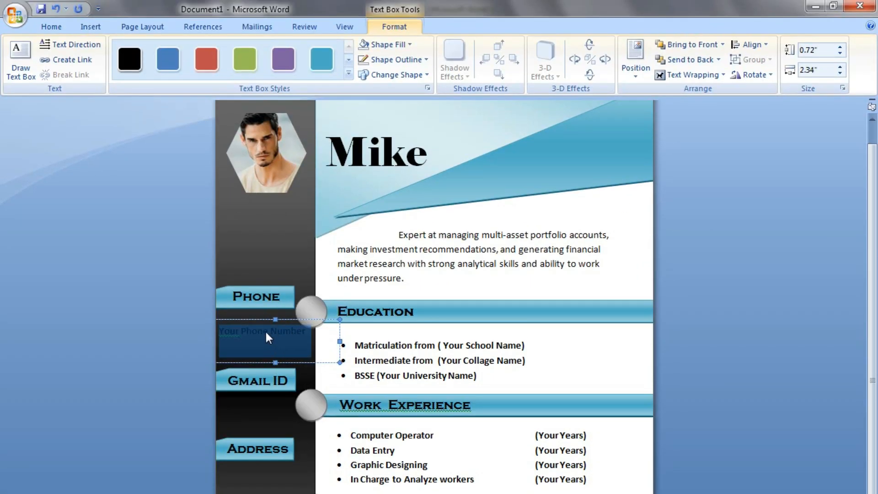
click(56, 26)
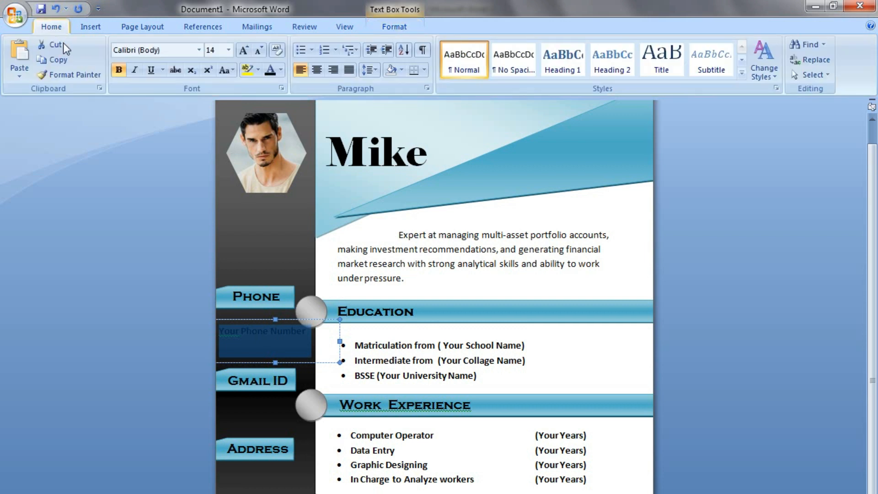
click(280, 71)
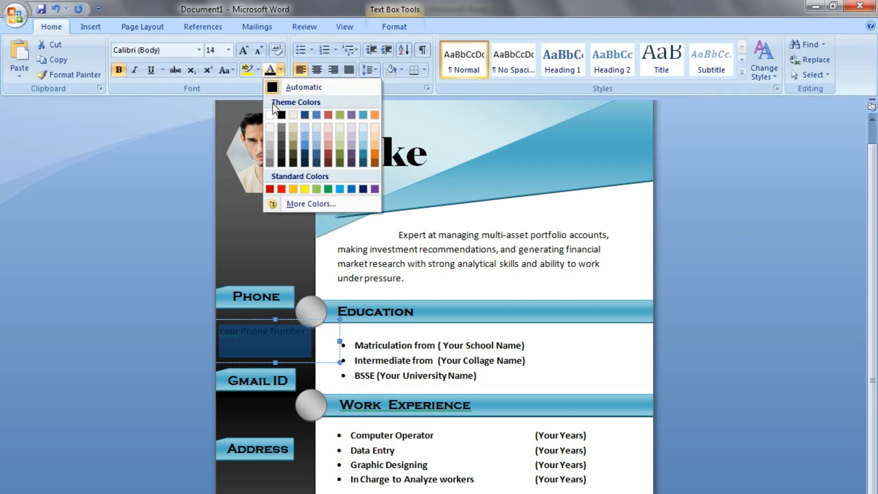
click(269, 115)
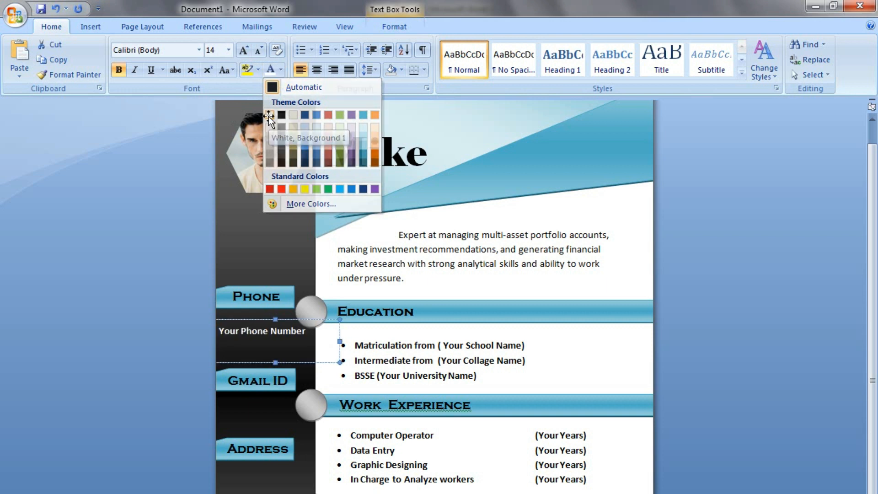
click(264, 327)
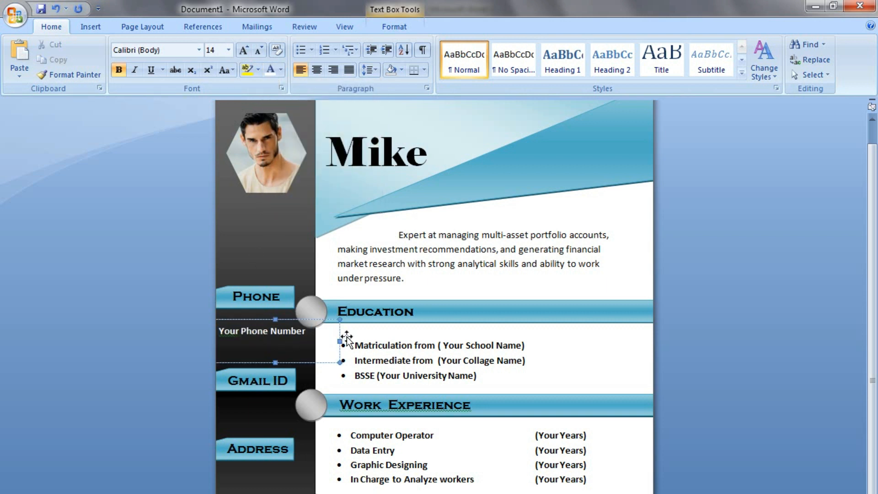
click(339, 341)
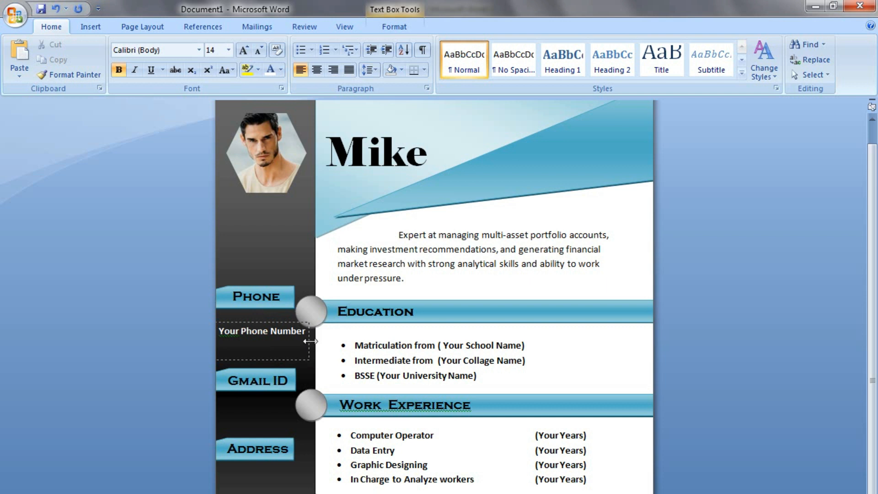
Fit the box on one line under Phone and replace the placeholder with the phone number.
drag(310, 338, 309, 343)
key(Right)
key(Right)
key(Right)
key(Right)
key(Right)
key(Right)
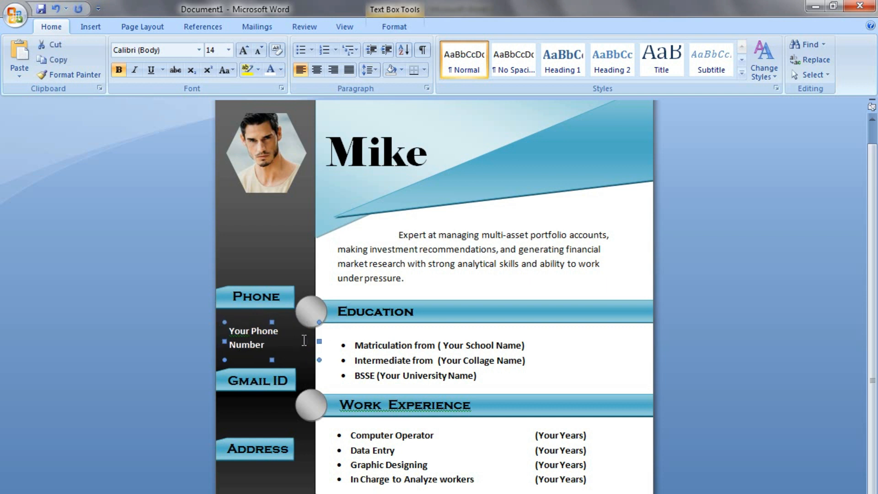
key(Up)
key(Up)
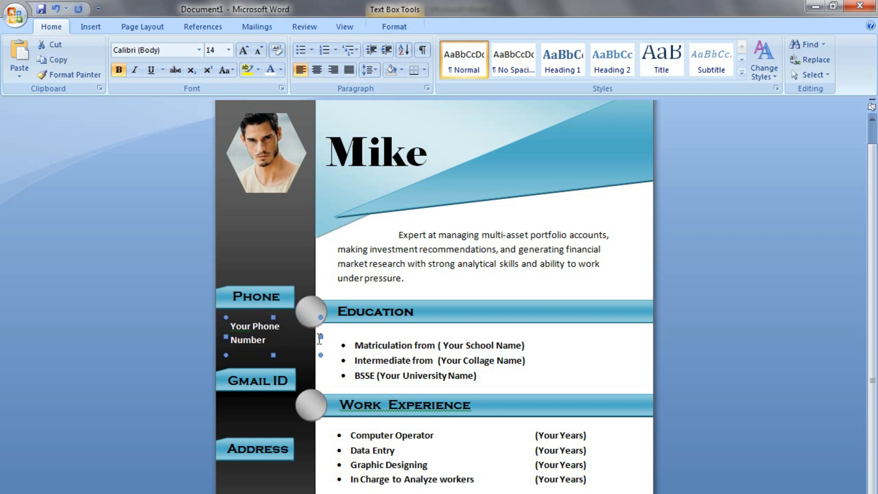
mouse_move(320, 335)
mouse_down()
mouse_move(304, 334)
mouse_move(332, 332)
mouse_up()
key(Left)
key(Left)
key(Left)
key(Left)
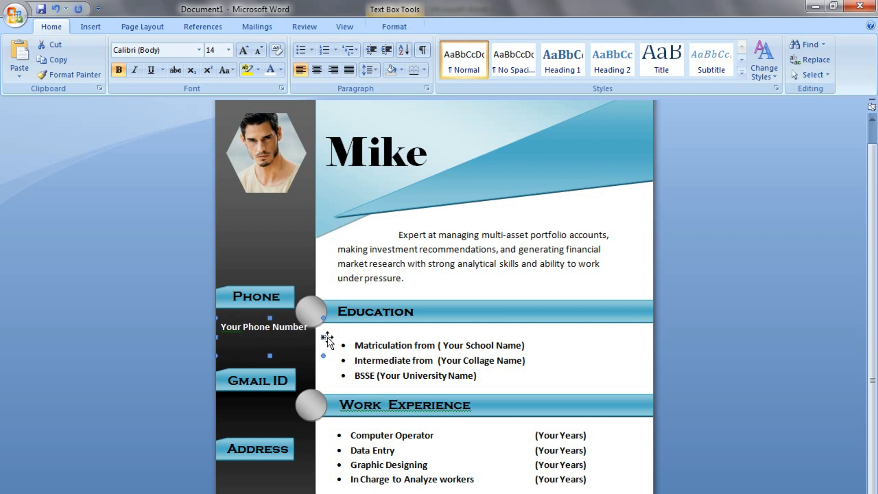
key(Down)
key(Down)
key(Down)
key(Down)
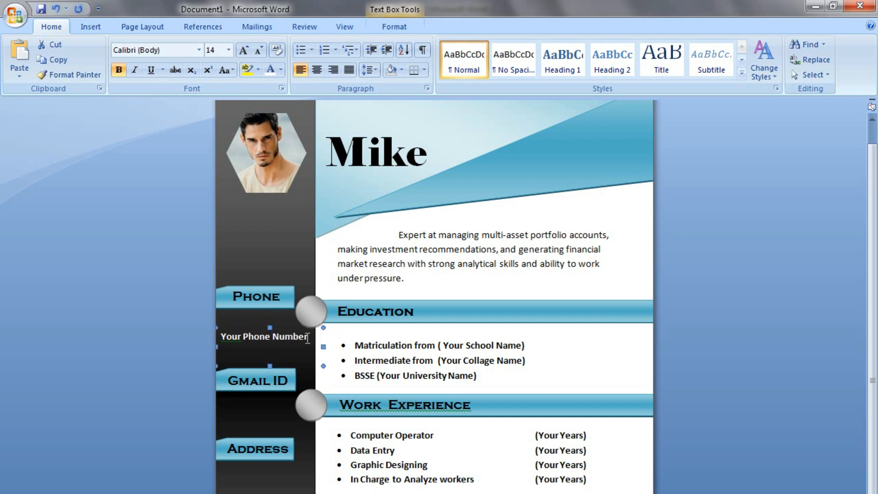
drag(306, 338, 228, 347)
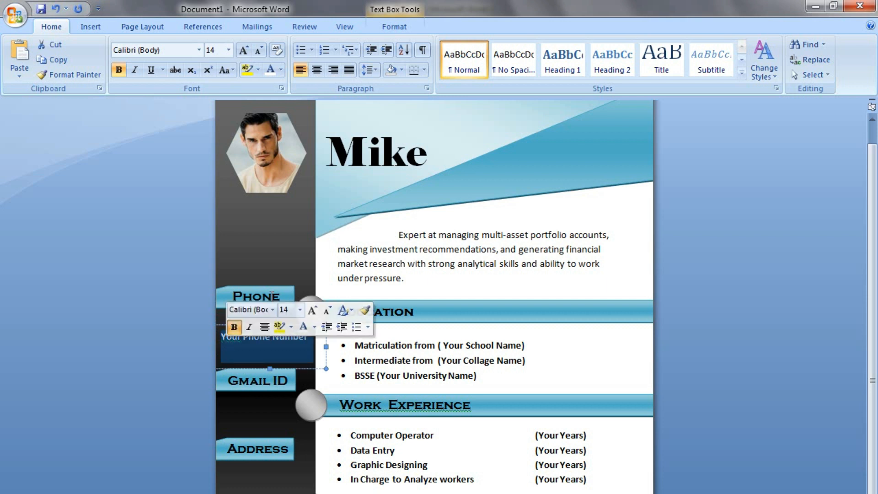
click(272, 338)
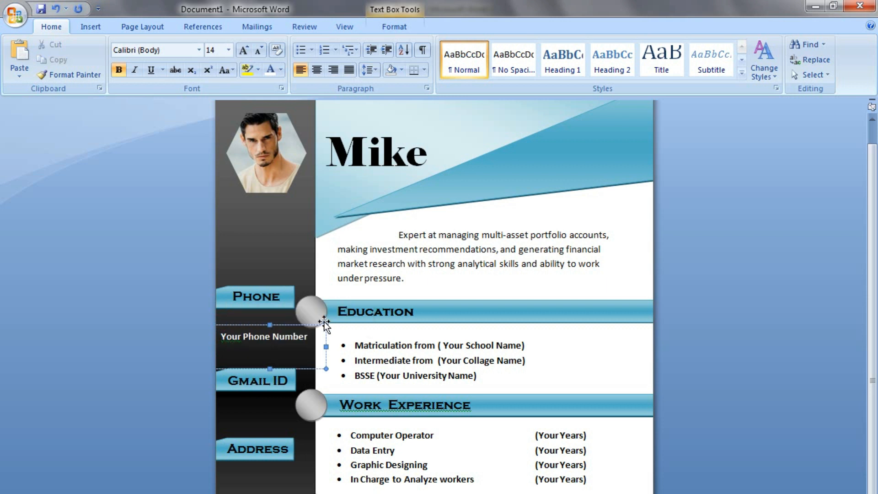
drag(315, 344, 218, 345)
Ctrl-drag a copy of the number box to below the Gmail ID banner.
scroll(317, 412, down, 6)
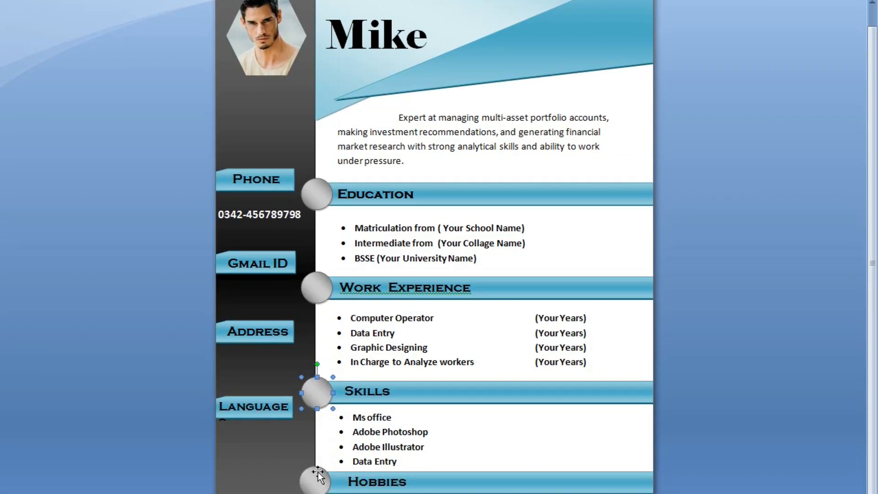
click(317, 394)
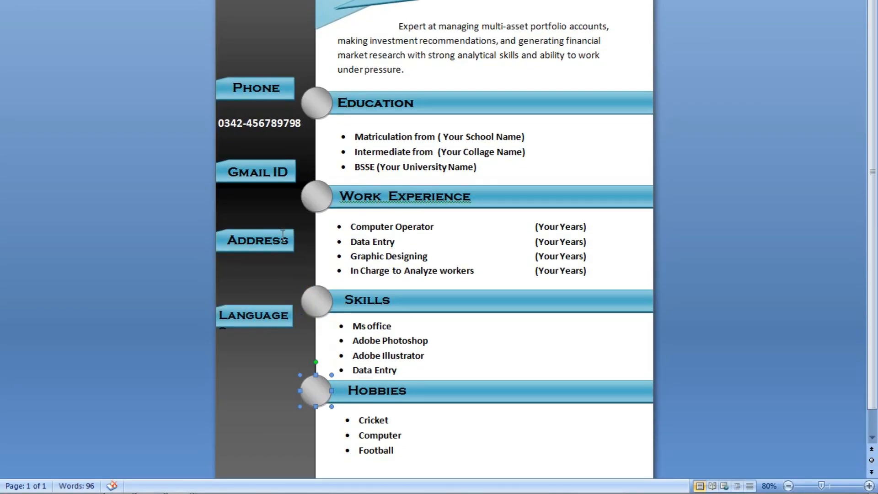
click(278, 133)
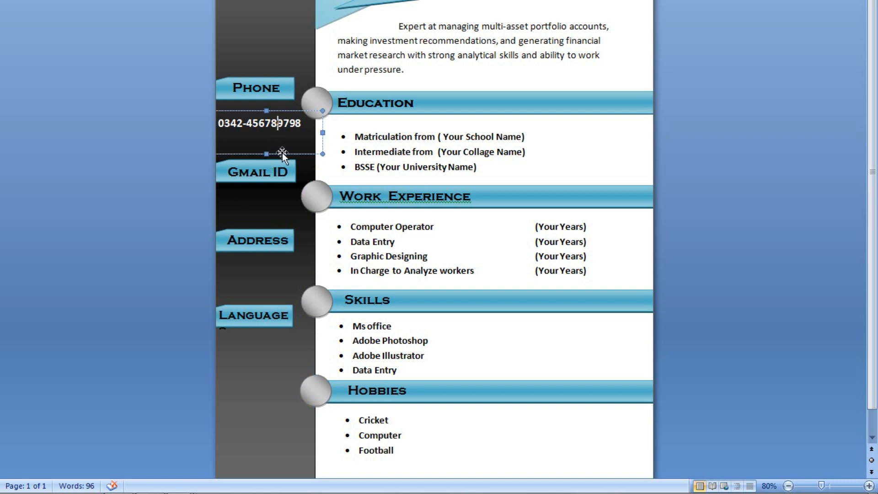
click(268, 154)
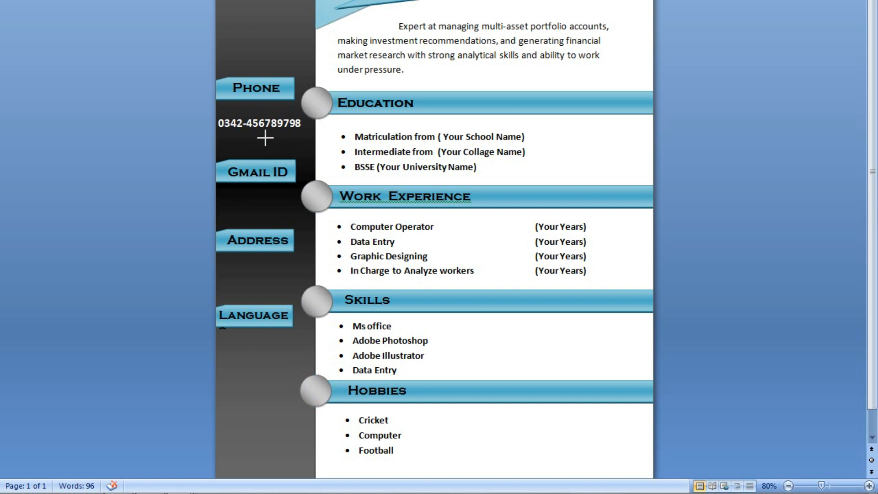
click(265, 137)
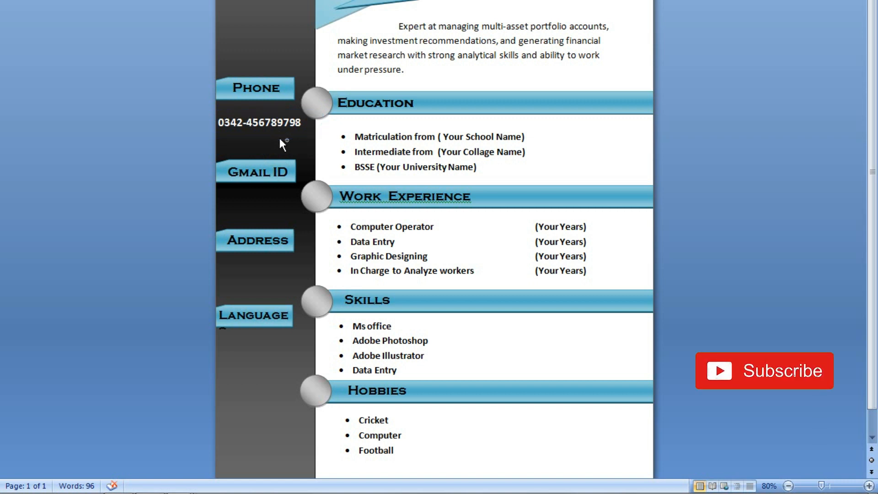
drag(281, 145, 275, 219)
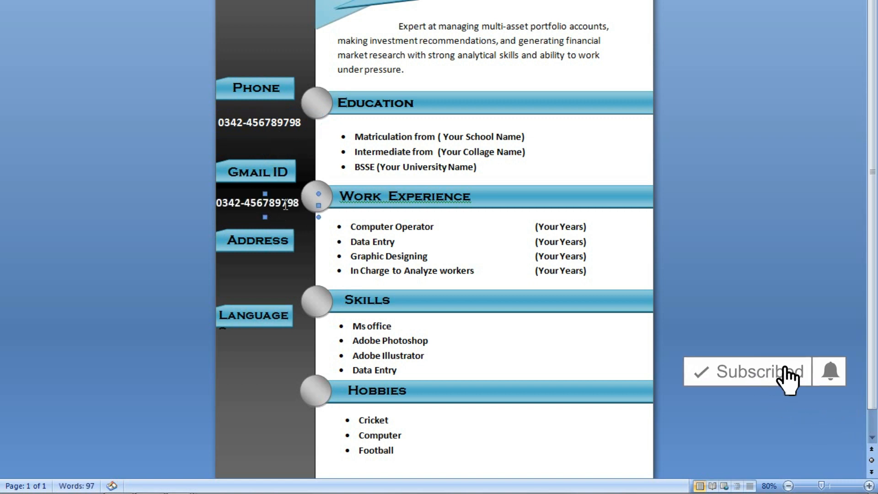
Replace the copied number with a placeholder Gmail address, then narrow and nudge the box into place.
triple_click(244, 204)
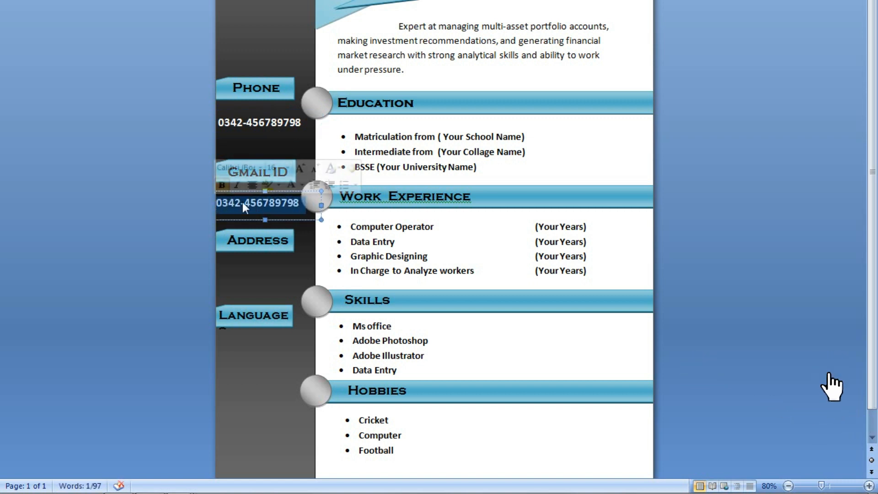
text(your)
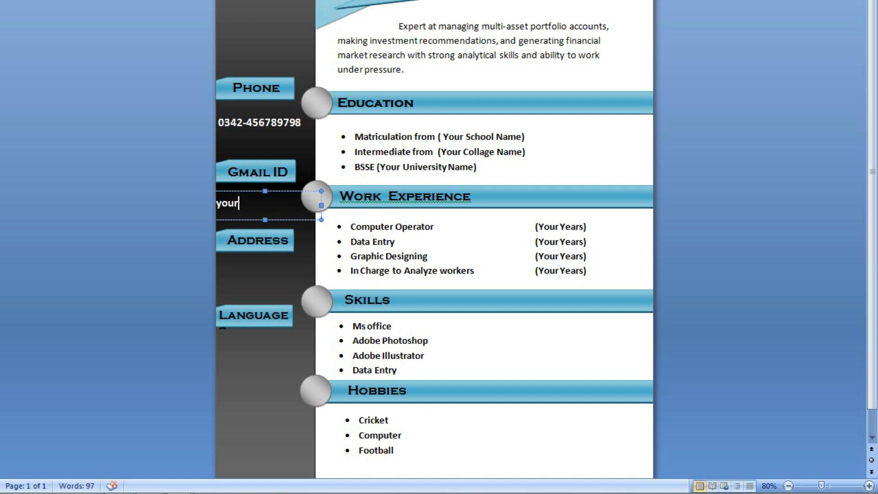
text(@gmail)
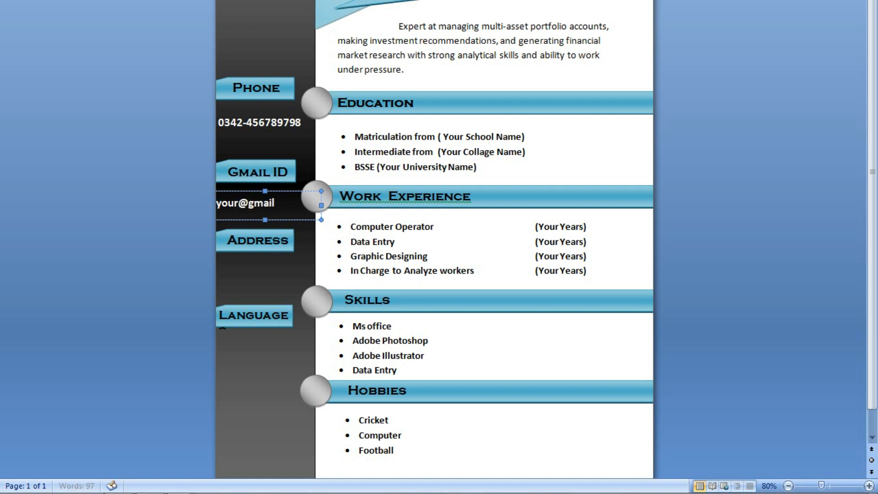
text(.com)
key(Left)
key(Left)
key(Left)
key(Left)
key(Left)
key(Left)
key(Left)
key(Left)
key(Left)
key(Left)
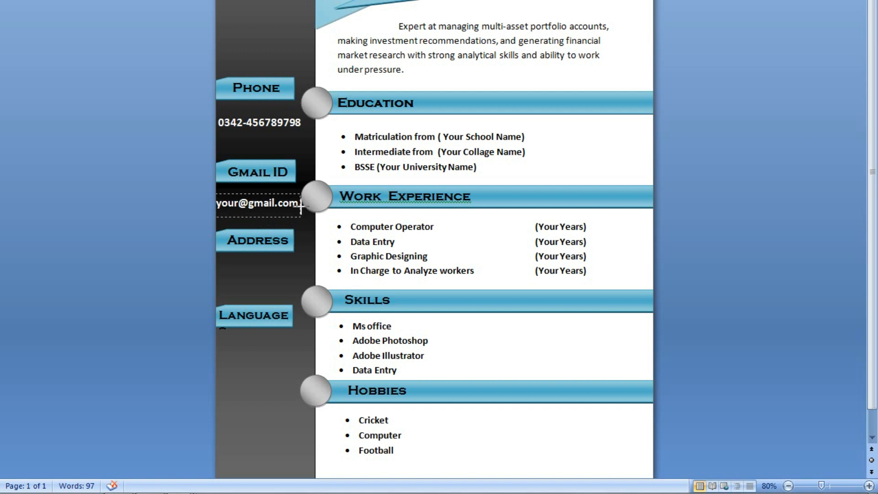
mouse_move(319, 206)
mouse_down()
mouse_move(301, 206)
mouse_move(323, 205)
mouse_up()
key(Right)
key(Right)
key(Right)
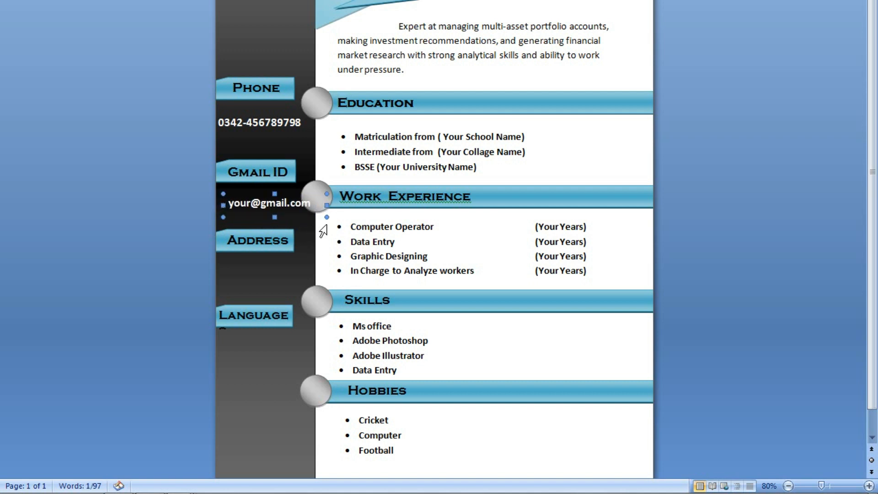
key(Left)
key(ctrl+Right)
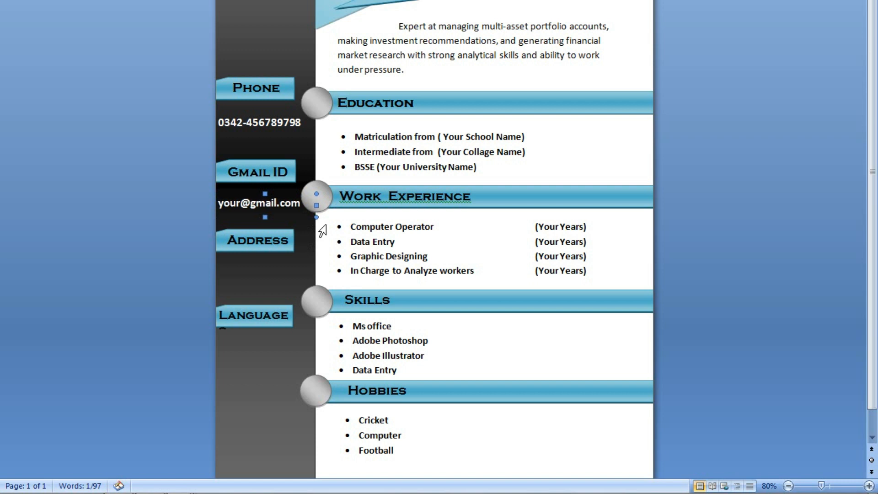
key(ctrl+Right)
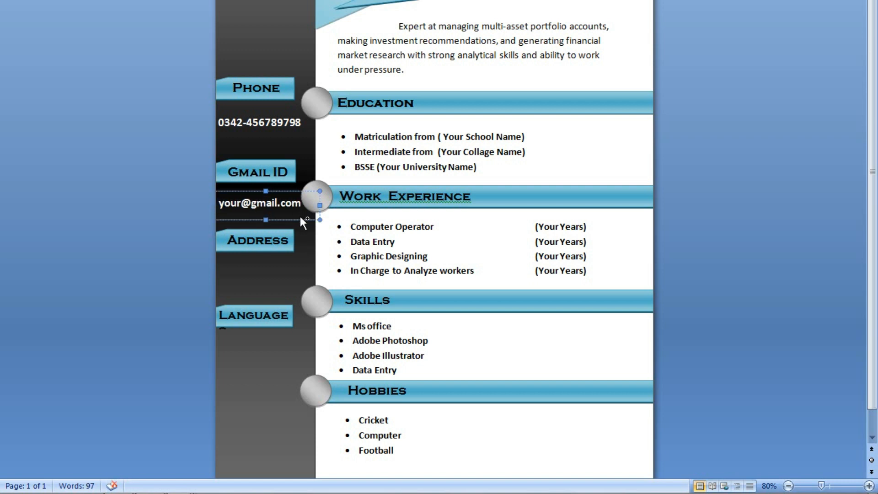
click(301, 220)
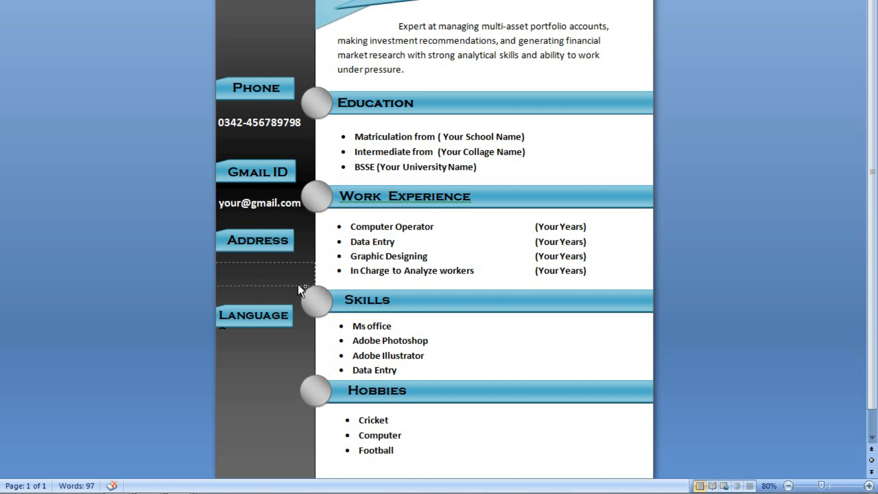
Paste the box under Address, type 'your Adress would be', and make the box taller.
key(ctrl+v)
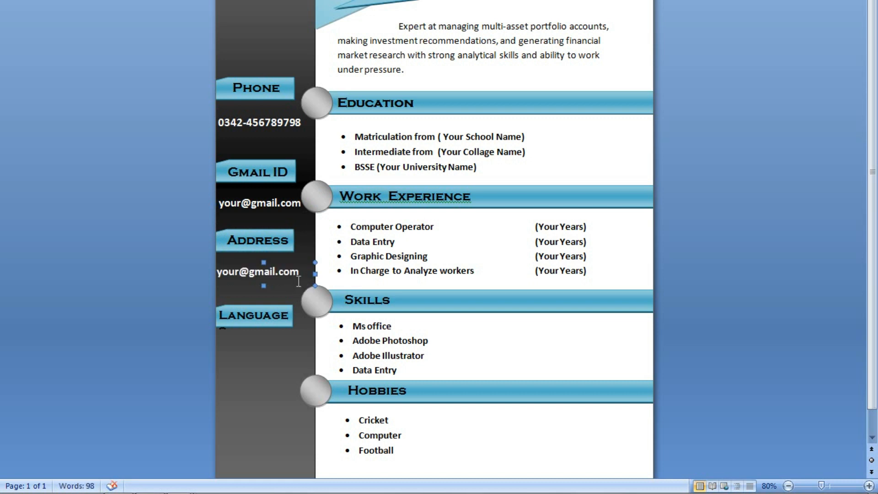
key(Right)
key(Right)
key(Right)
key(Right)
key(Right)
key(Right)
key(Right)
key(Right)
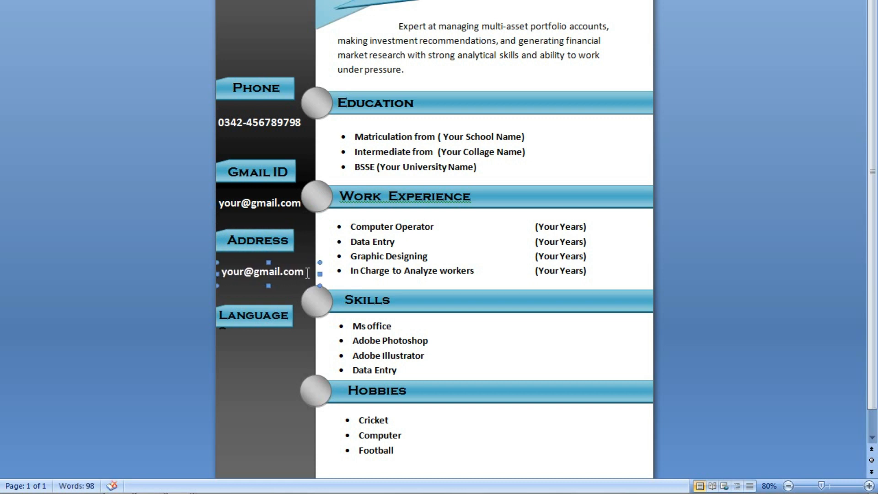
drag(307, 271, 223, 268)
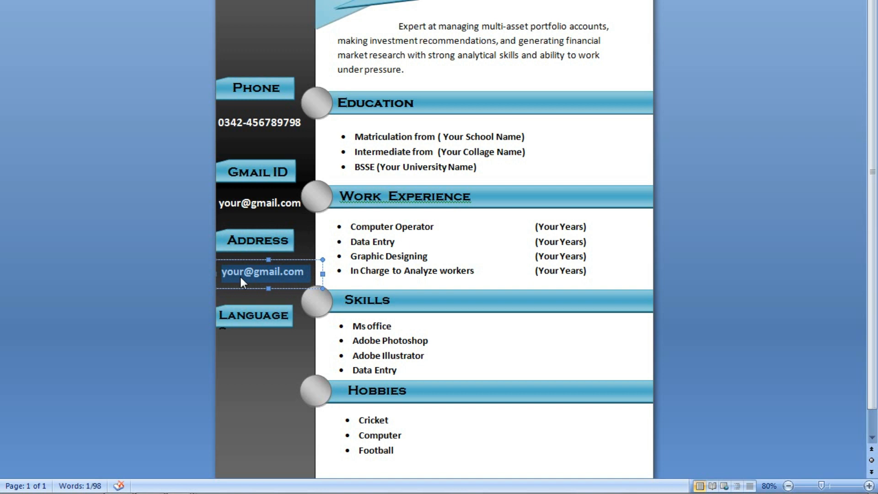
text(yo)
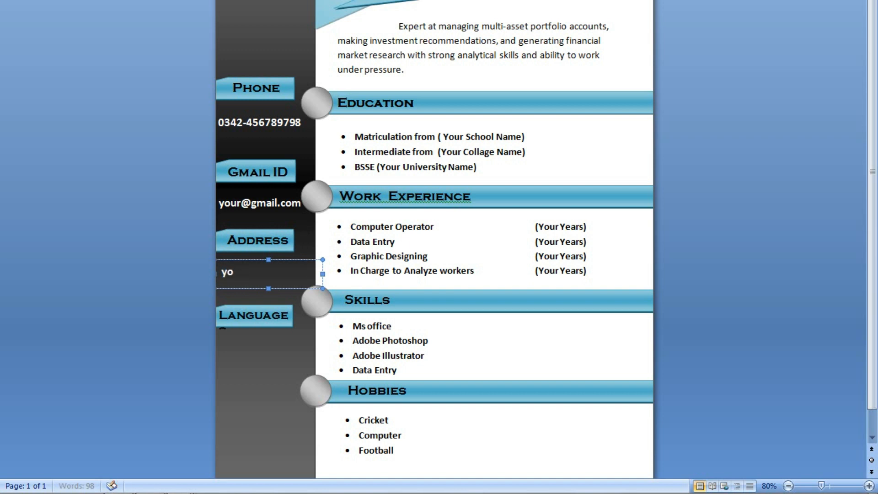
text(ur Adres)
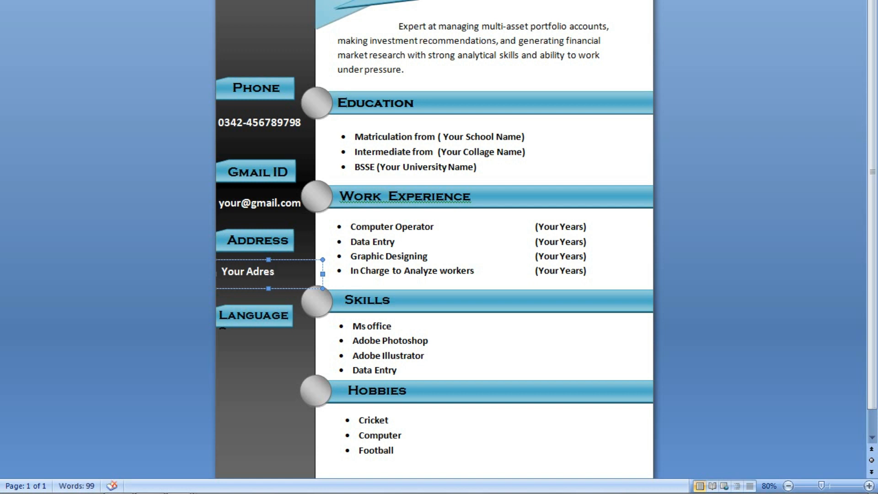
text(s would be)
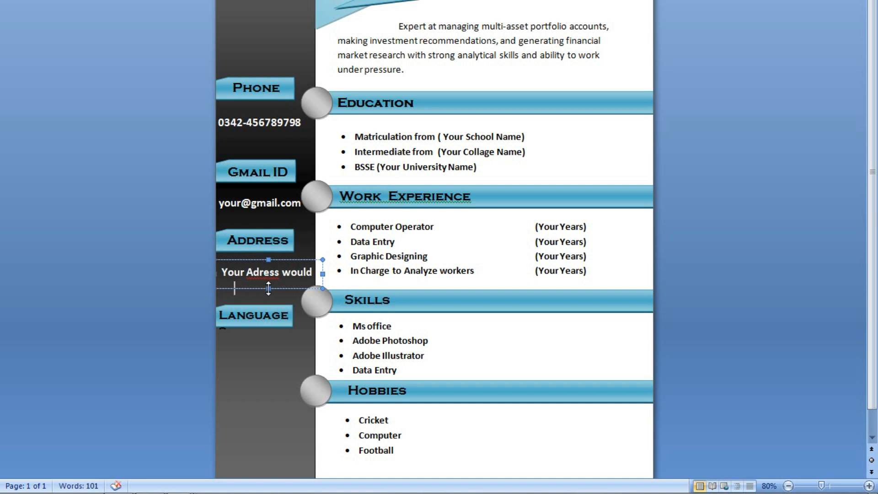
drag(269, 288, 268, 317)
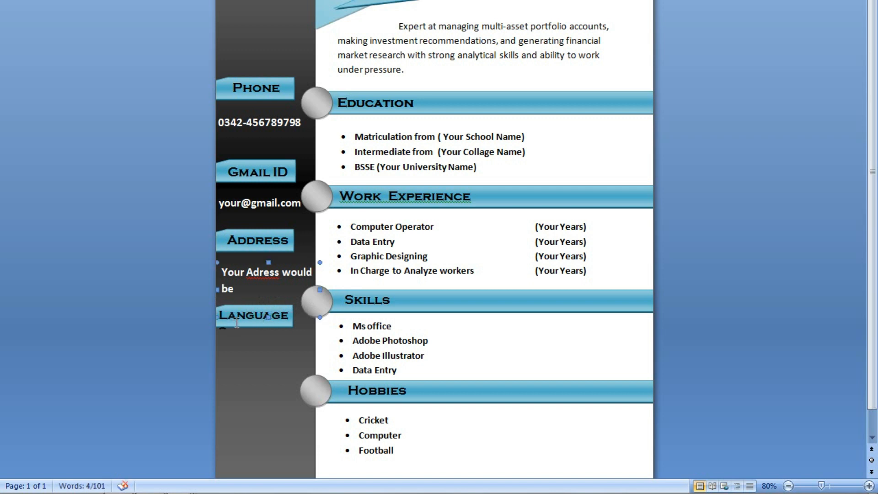
Move the Language heading text box and its blue banner down.
click(247, 323)
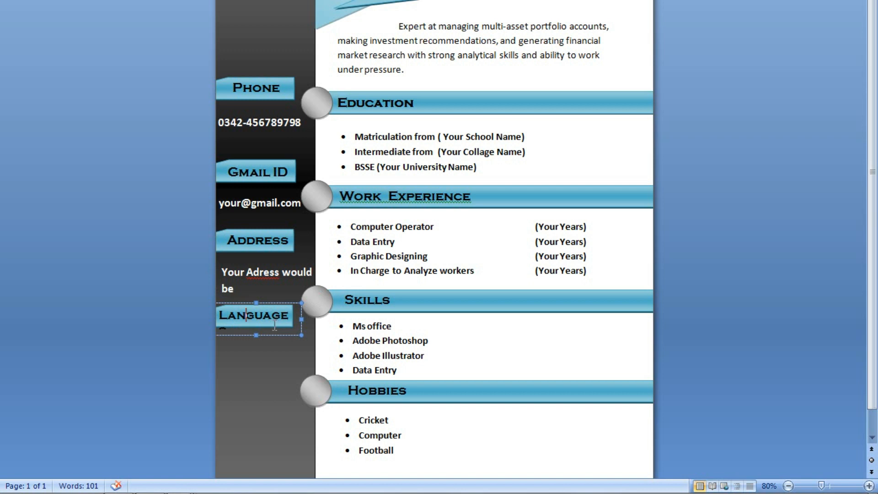
key(Down)
key(Down)
key(Down)
key(Down)
key(Down)
key(Down)
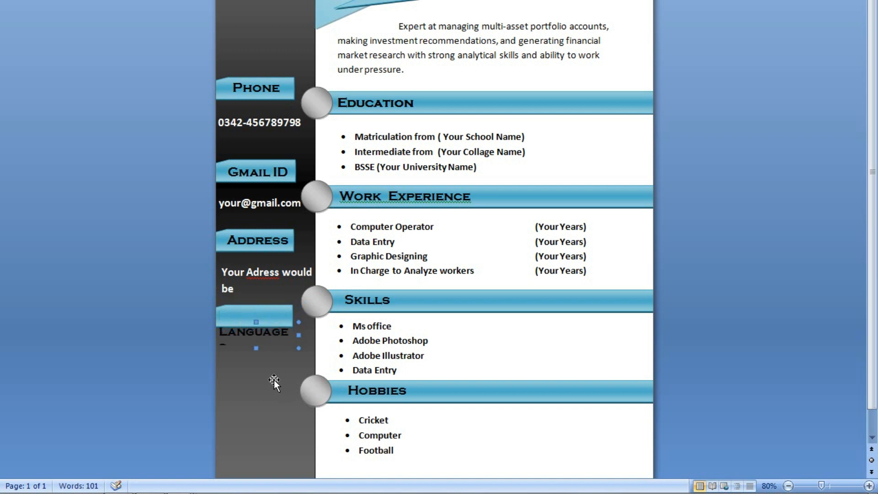
key(Down)
key(Down)
key(Down)
key(Down)
key(Down)
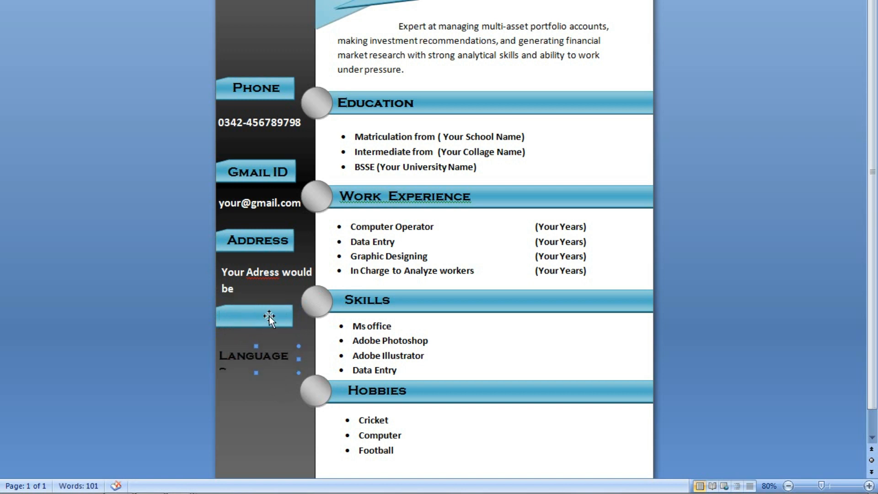
click(269, 318)
key(Down)
key(Down)
key(Down)
key(Down)
key(Down)
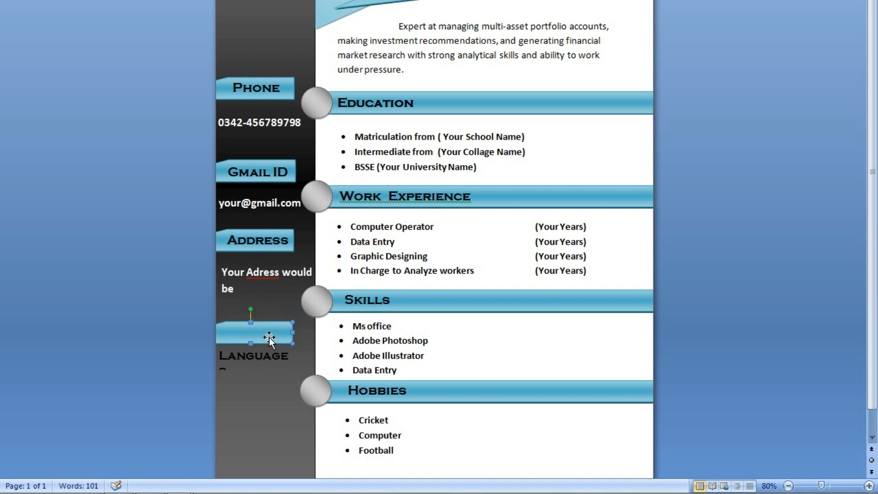
key(Down)
key(Down)
key(Down)
Rename the heading to LANGUAGES and nudge it up and right onto its banner.
click(272, 353)
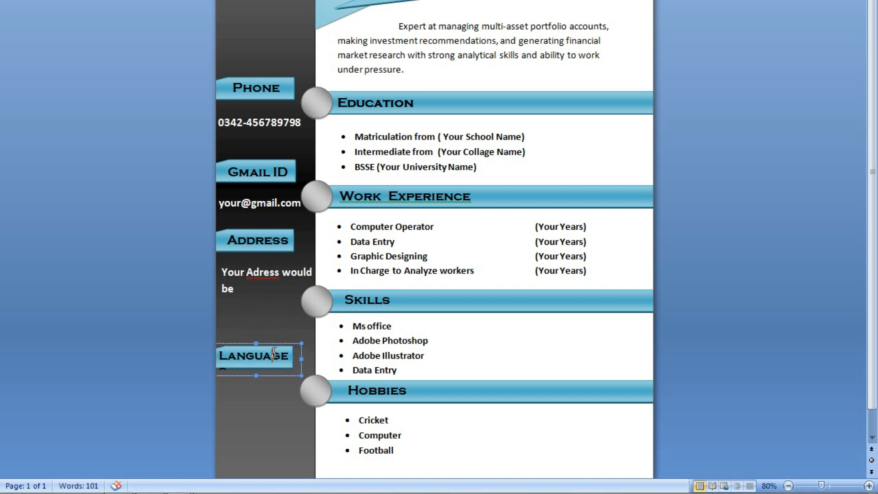
click(298, 356)
text(s)
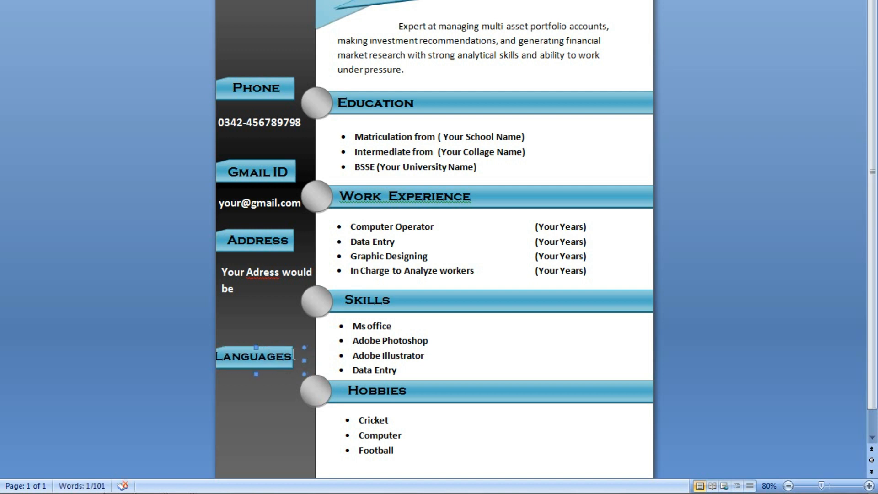
drag(285, 350, 280, 352)
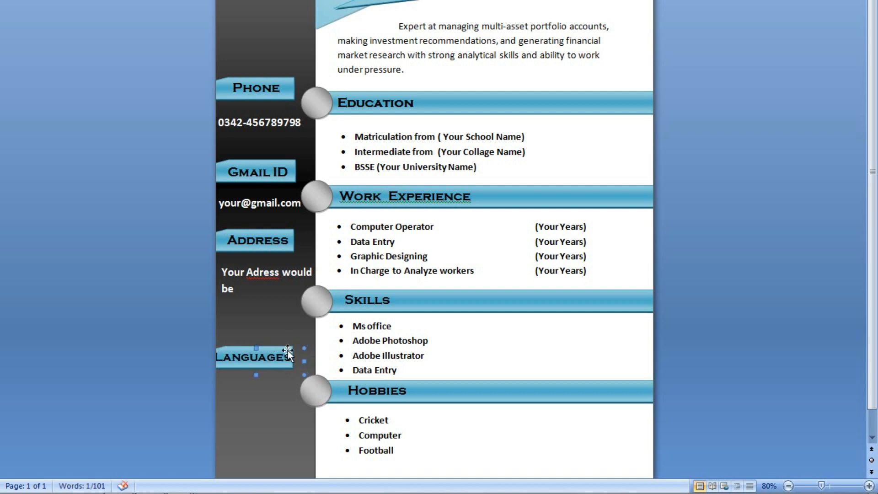
drag(289, 347, 307, 356)
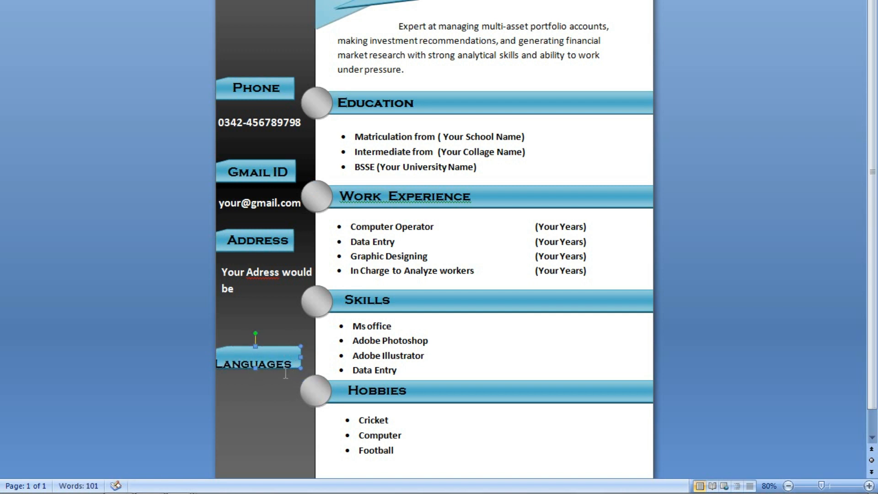
click(286, 366)
click(290, 385)
key(Up)
key(Up)
key(Up)
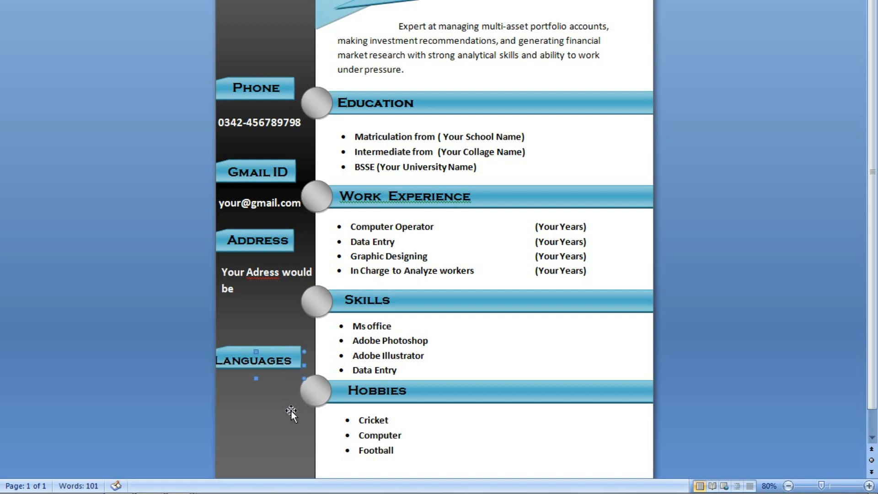
key(Right)
key(Right)
key(Right)
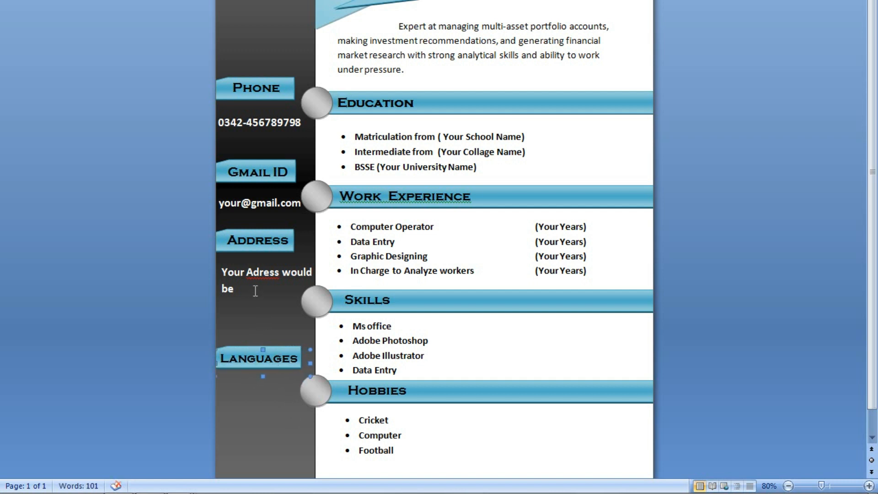
Complete the address as 'Your Adress would be here', centre it, and shift the box slightly left.
click(255, 289)
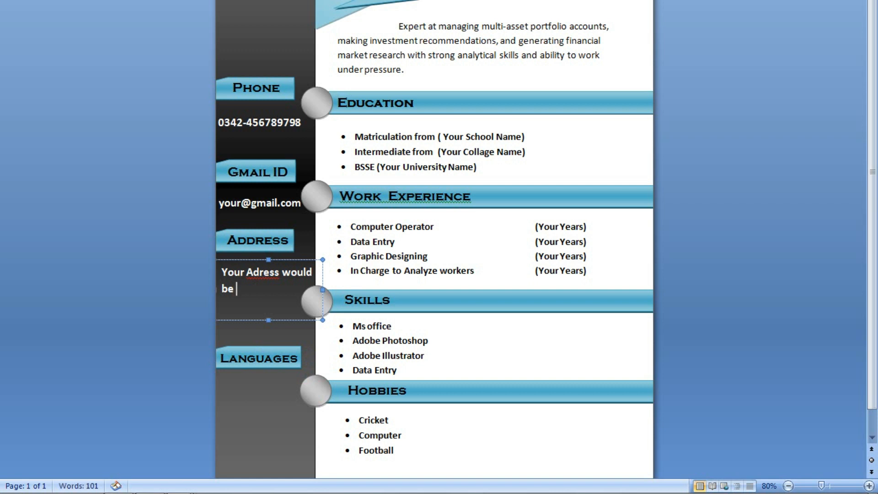
text(here)
drag(255, 311, 222, 270)
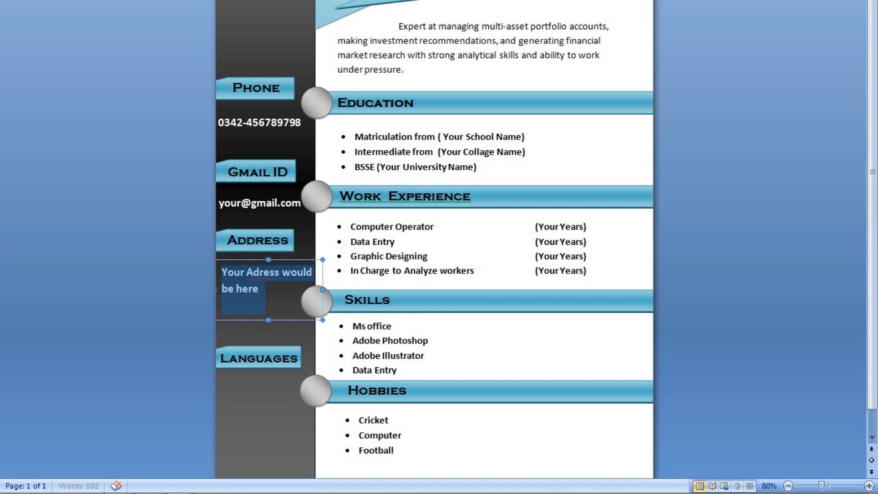
key(ctrl+e)
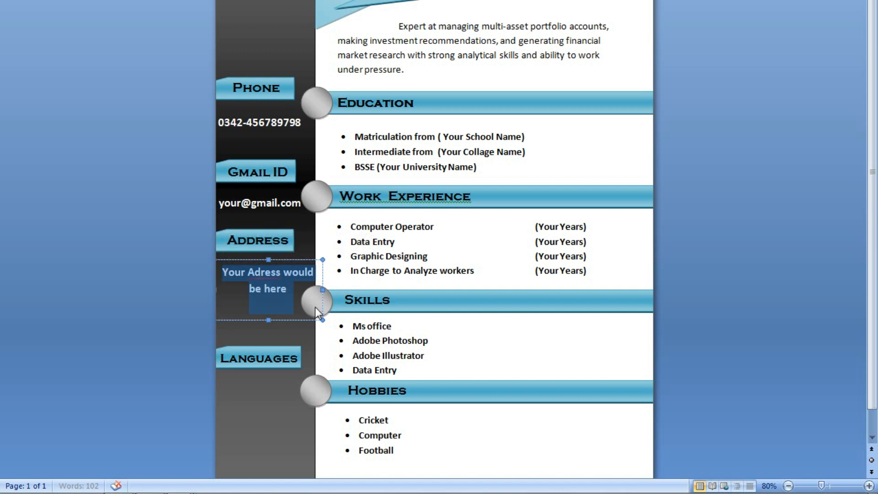
click(303, 320)
key(Left)
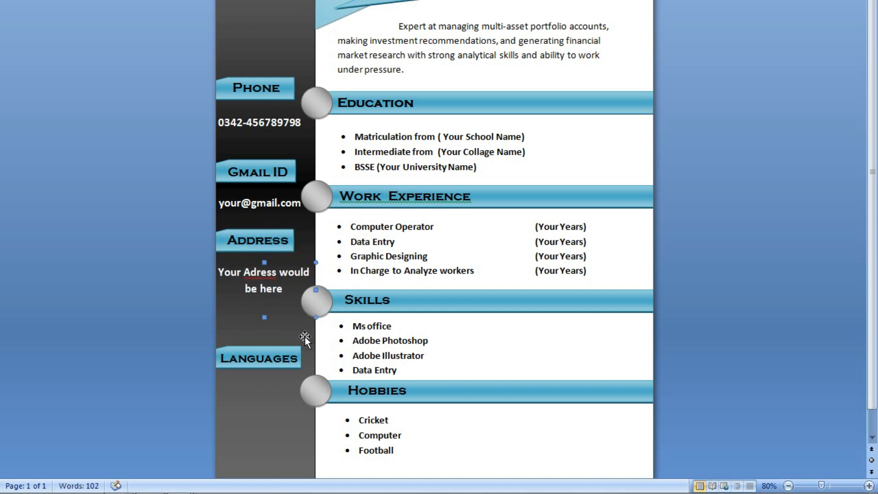
Move the LANGUAGES label and its blue banner up beneath the address.
click(289, 359)
click(276, 372)
drag(280, 383, 284, 365)
click(284, 365)
key(Up)
key(Up)
key(Up)
key(Up)
key(Up)
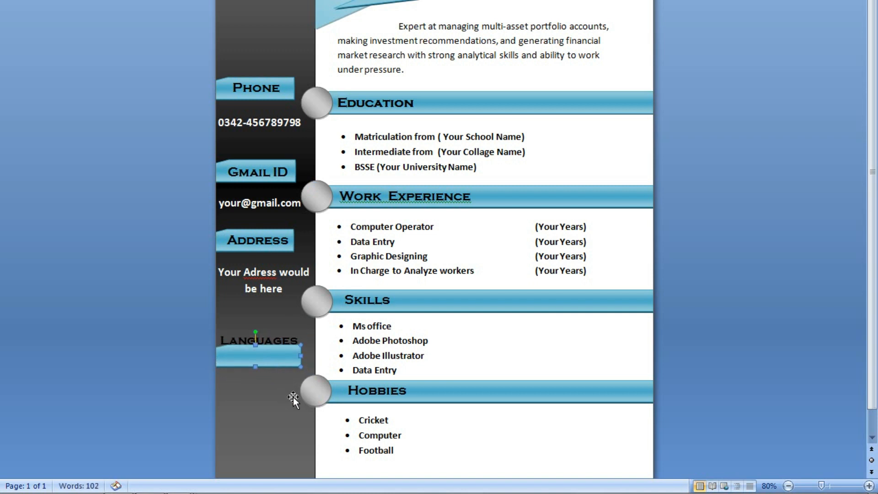
click(265, 371)
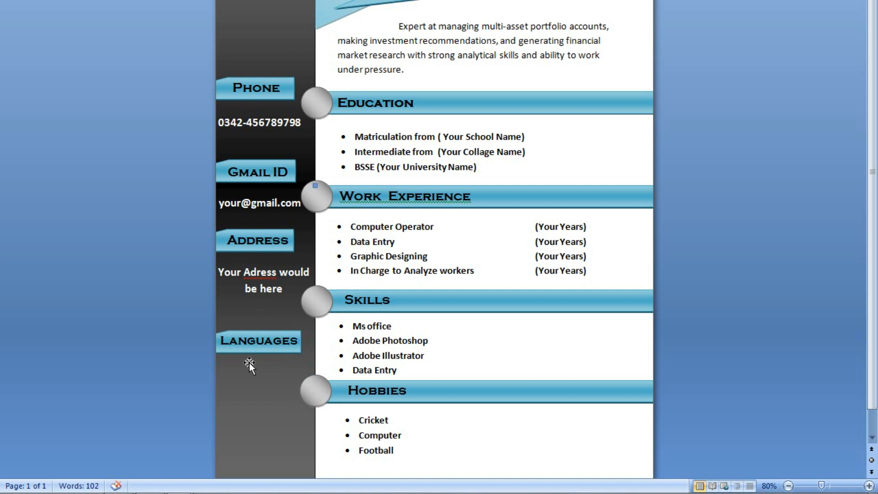
Copy and paste the e-mail text box.
click(262, 292)
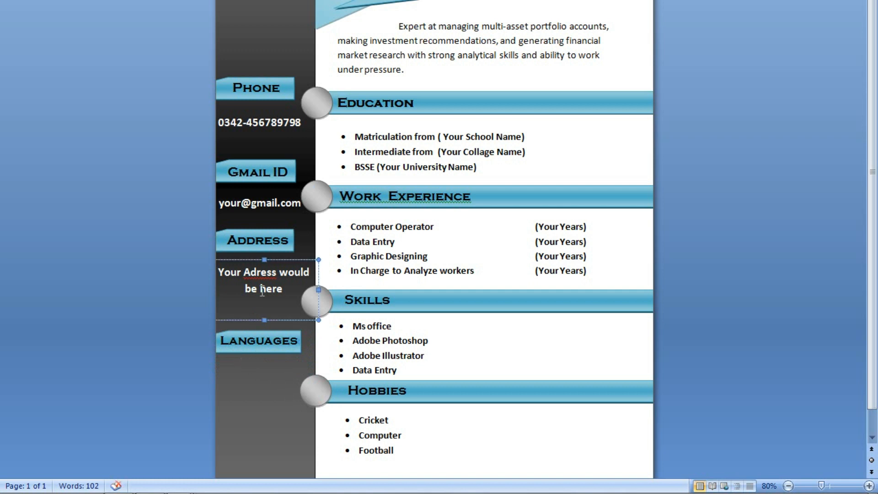
click(270, 207)
click(268, 215)
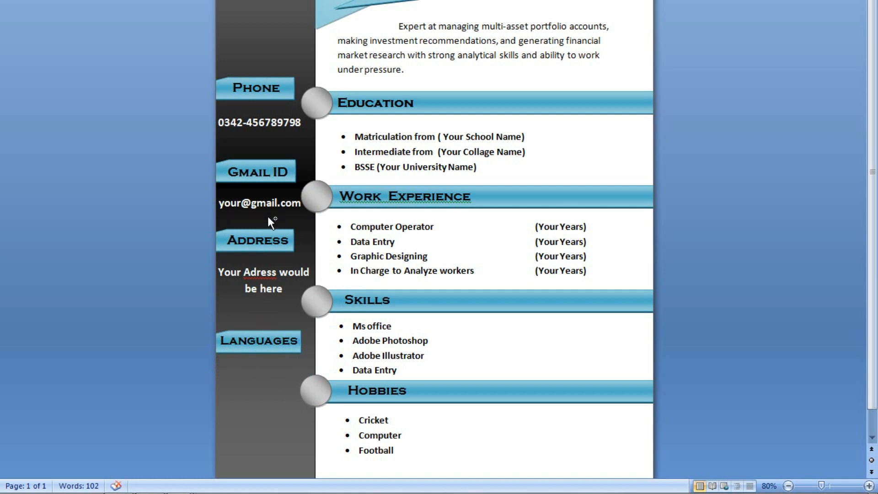
key(ctrl+c)
key(ctrl+v)
click(349, 439)
Copy the Hobbies list under LANGUAGES, make its text white, and shift it into the sidebar.
scroll(350, 440, down, 1)
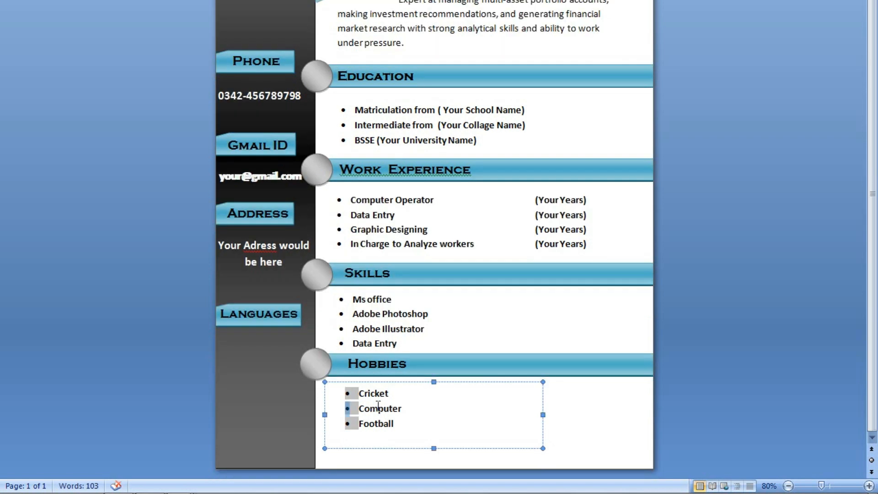
click(397, 450)
drag(291, 404, 250, 347)
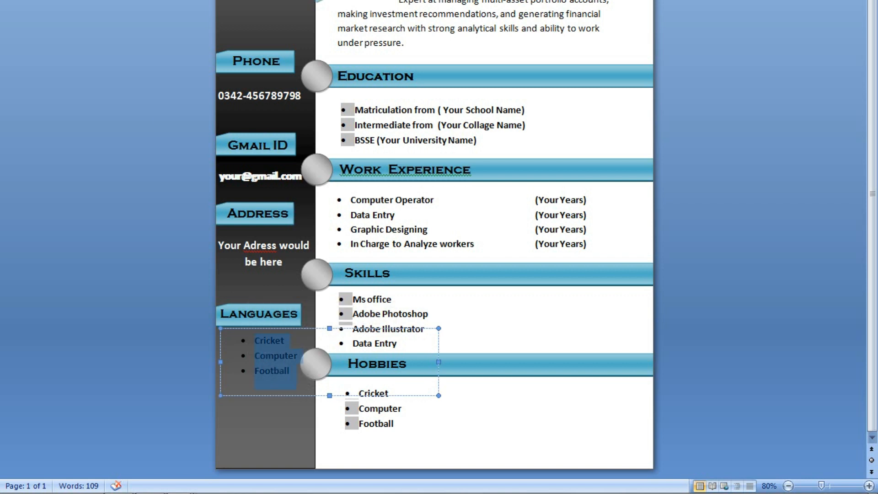
click(329, 2)
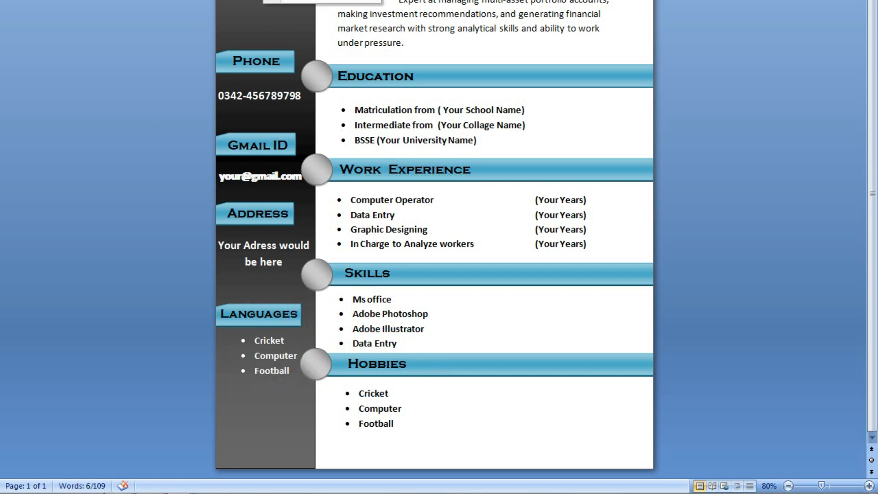
click(440, 359)
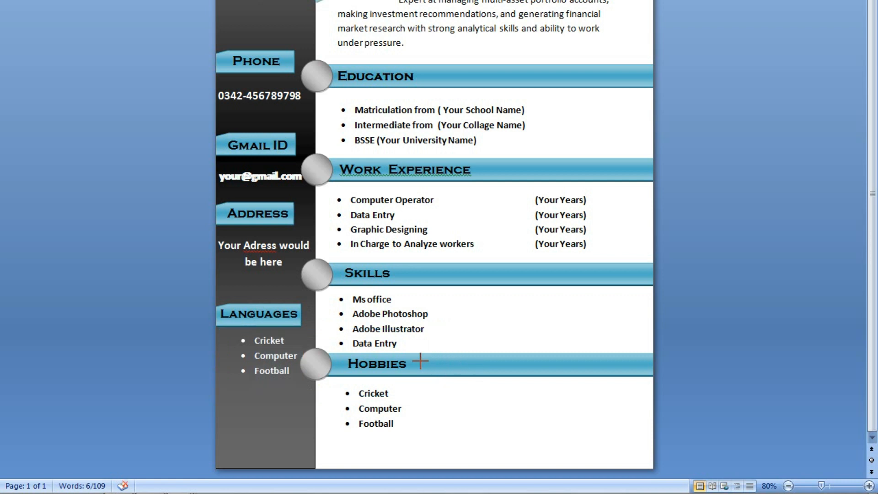
click(317, 359)
drag(319, 352, 239, 346)
Replace the copied list items with English, Hindi and Urdu.
text(English)
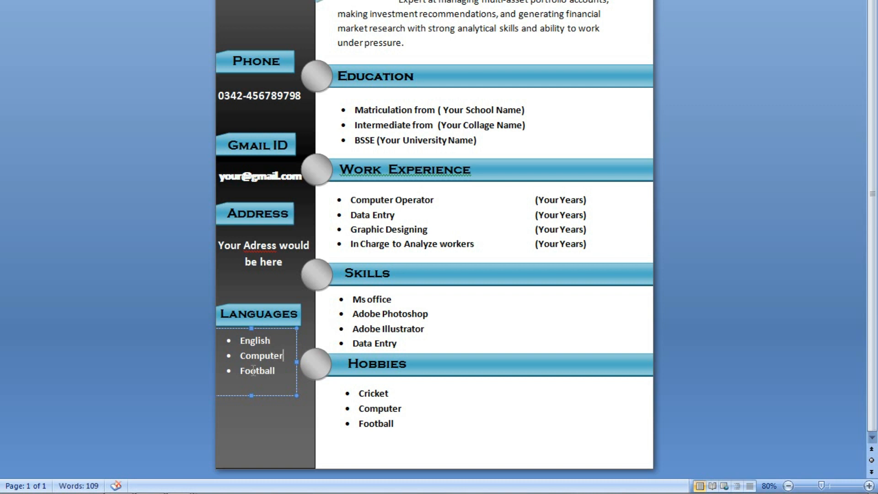
key(shift+Left)
key(shift+Left)
key(shift+Left)
key(shift+Left)
key(shift+Left)
key(shift+Left)
key(shift+Left)
key(shift+Left)
key(shift+Left)
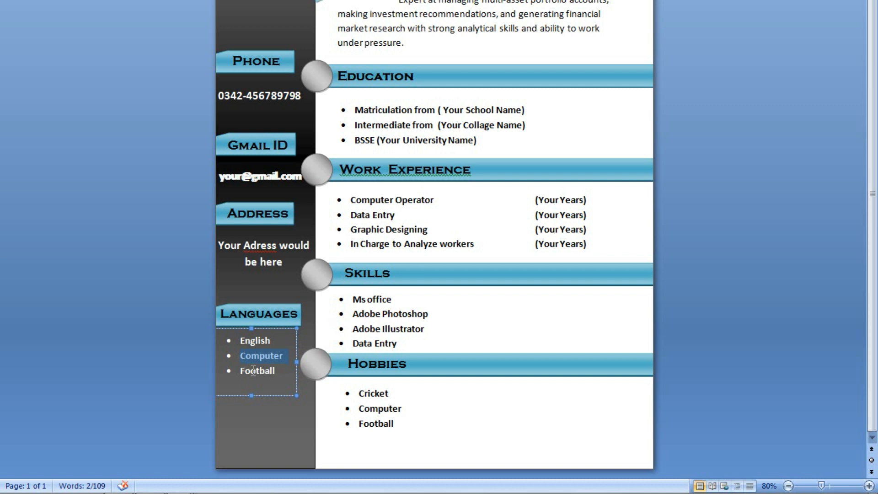
text(Hindi)
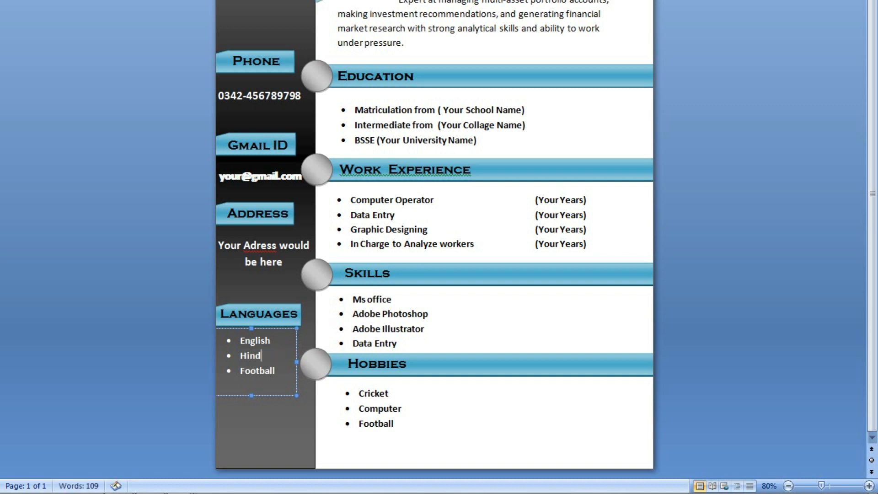
double_click(253, 371)
key(BackSpace)
text(urdu)
key(Home)
key(Delete)
text(U)
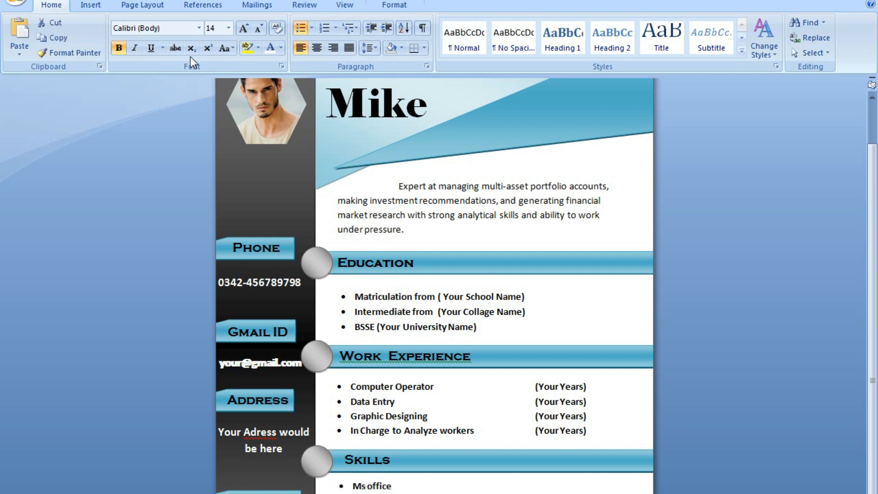
Apply a larger font size and delete the extra pasted email text box.
click(229, 28)
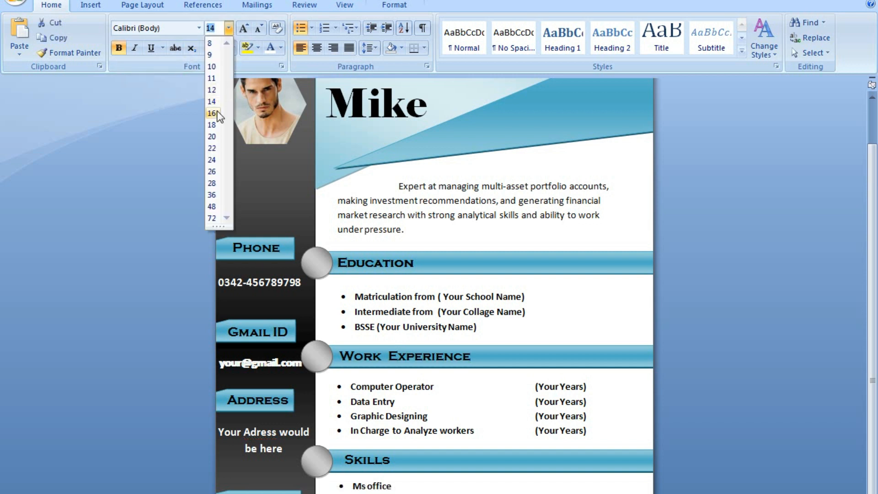
click(217, 112)
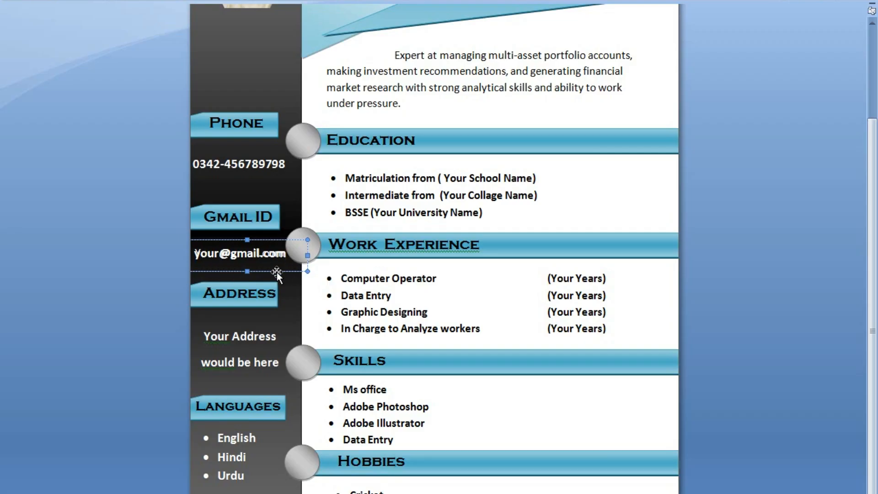
click(276, 273)
text(Your @gmail.com)
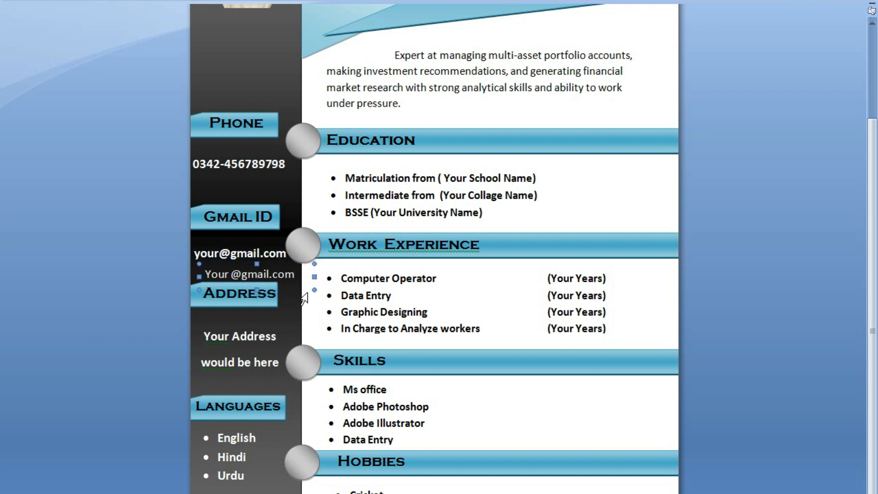
key(Delete)
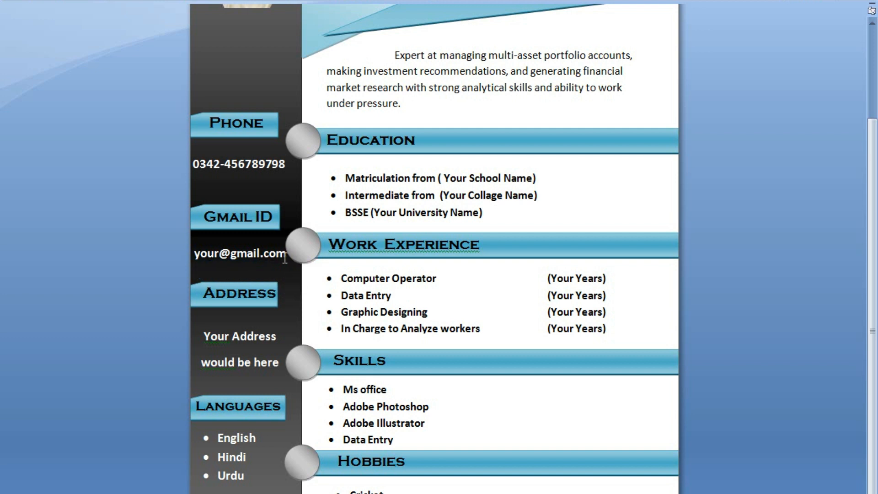
click(291, 270)
key(Up)
key(Up)
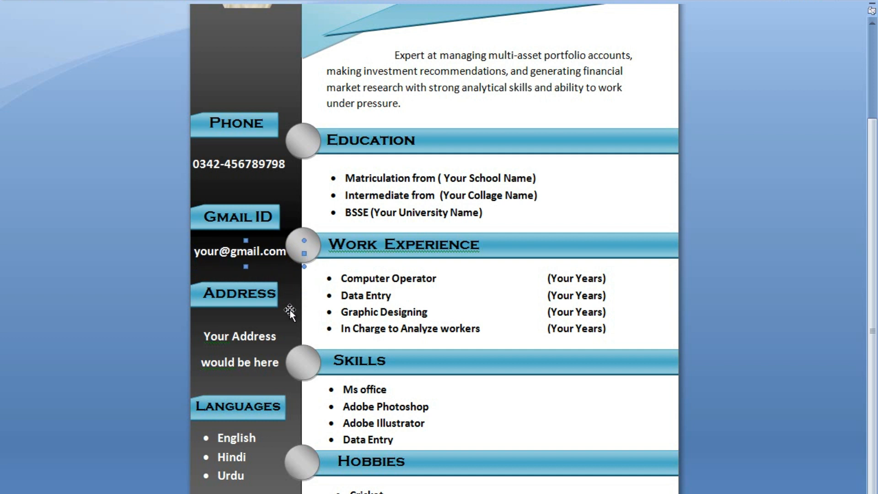
key(Left)
key(Left)
key(Left)
key(Left)
key(Left)
key(Left)
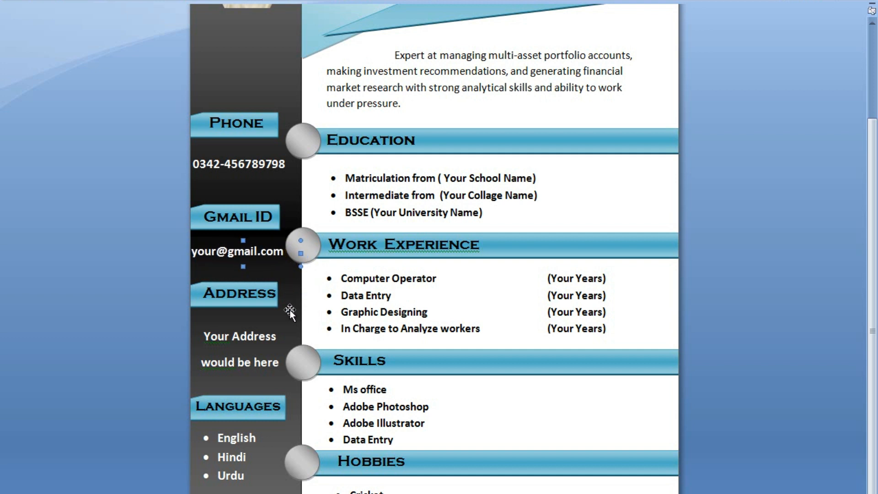
key(Right)
key(Right)
key(Right)
key(Right)
key(Right)
key(Right)
key(Right)
key(Down)
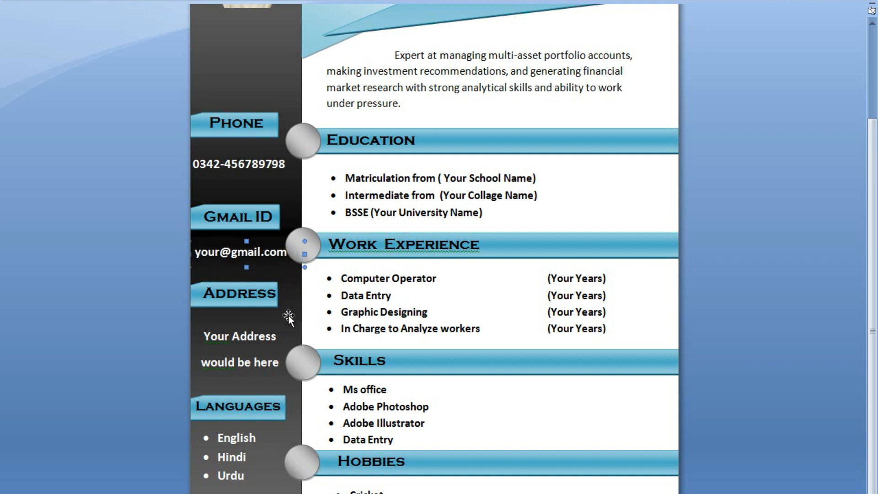